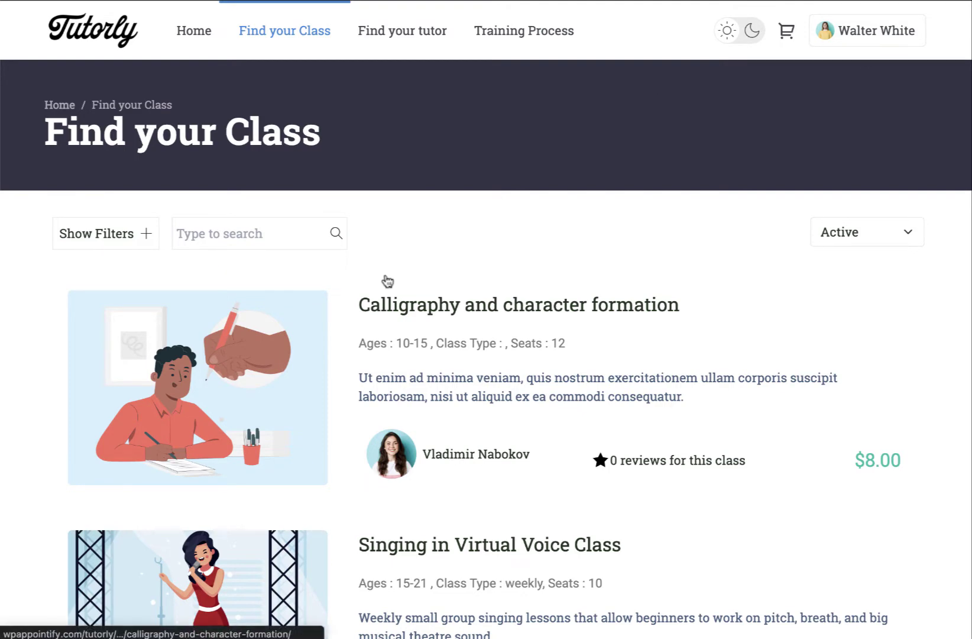
{"action": "scroll", "coordinate": [387, 282], "scroll_direction": "down", "scroll_amount": 3}
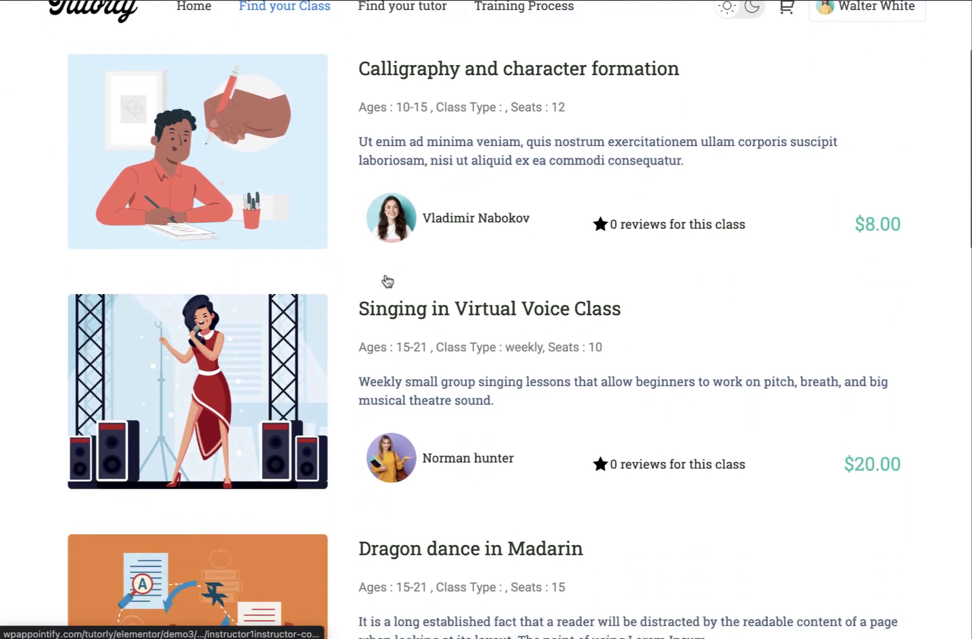
{"action": "scroll", "coordinate": [387, 282], "scroll_direction": "down", "scroll_amount": 5}
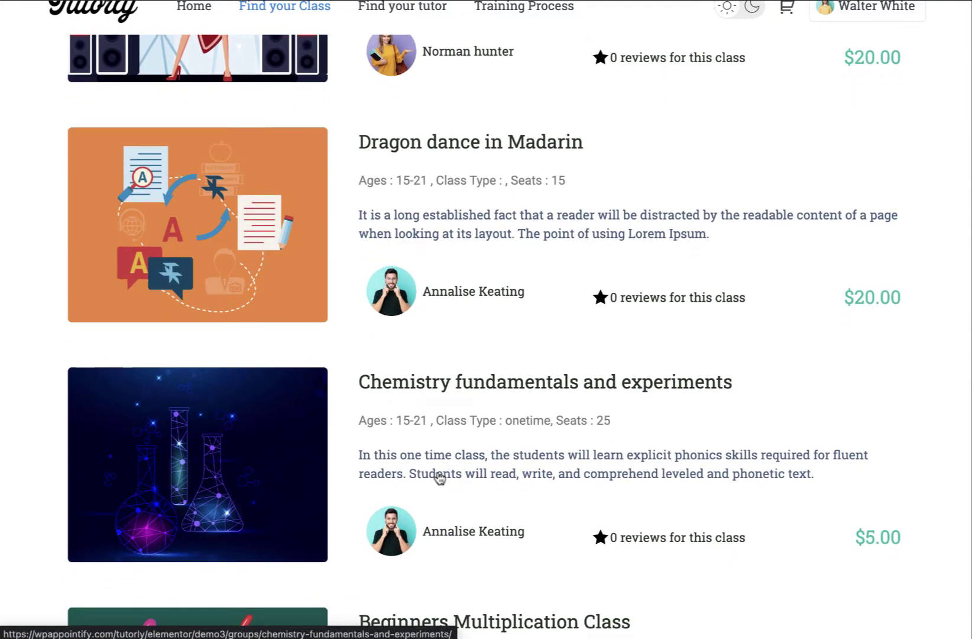
{"action": "scroll", "coordinate": [501, 414], "scroll_direction": "up", "scroll_amount": 8}
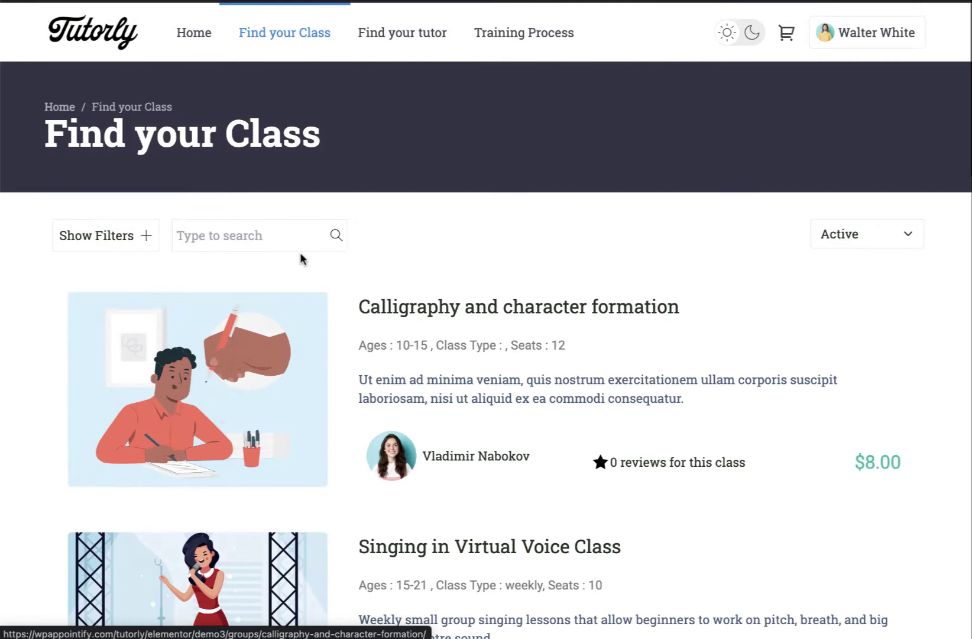
Step: Show the class filters, try Age Group 5-10 then 2-5 and Class Type Recurring, then clear the age filter
{"action": "left_click", "coordinate": [130, 234]}
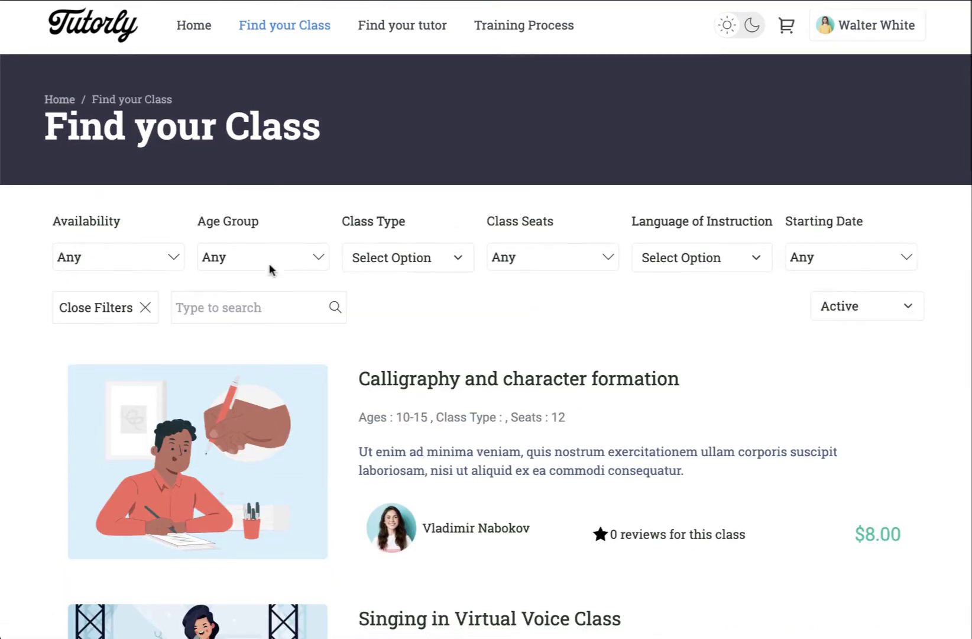
{"action": "scroll", "coordinate": [271, 269], "scroll_direction": "down", "scroll_amount": 2}
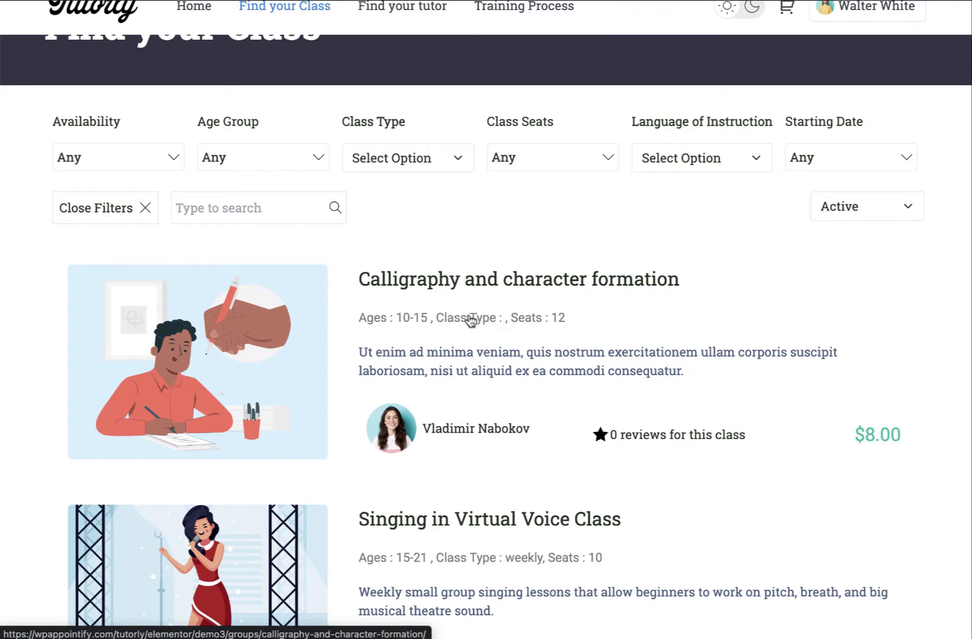
{"action": "scroll", "coordinate": [582, 385], "scroll_direction": "down", "scroll_amount": 3}
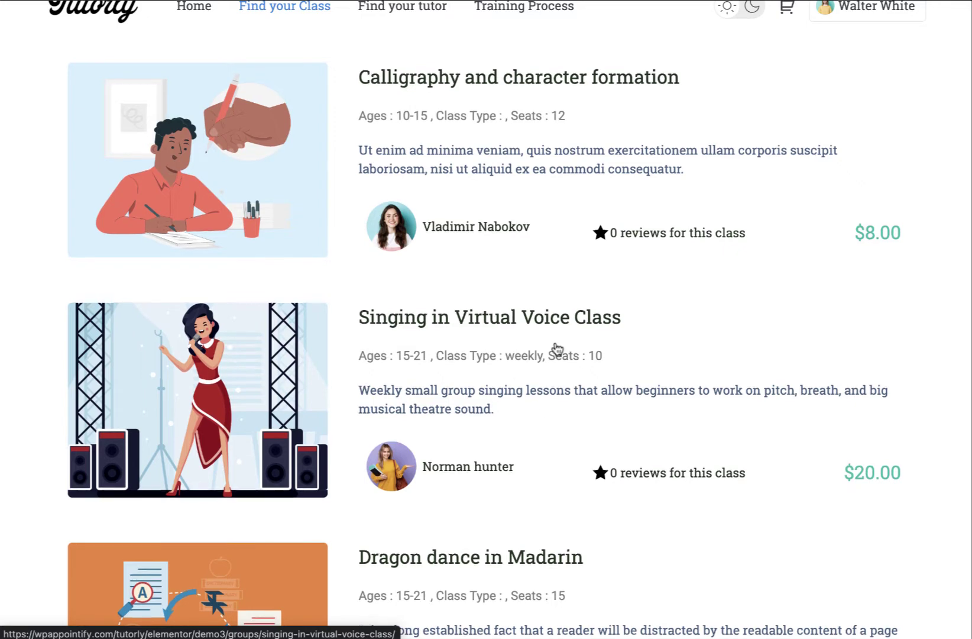
{"action": "scroll", "coordinate": [557, 351], "scroll_direction": "up", "scroll_amount": 3}
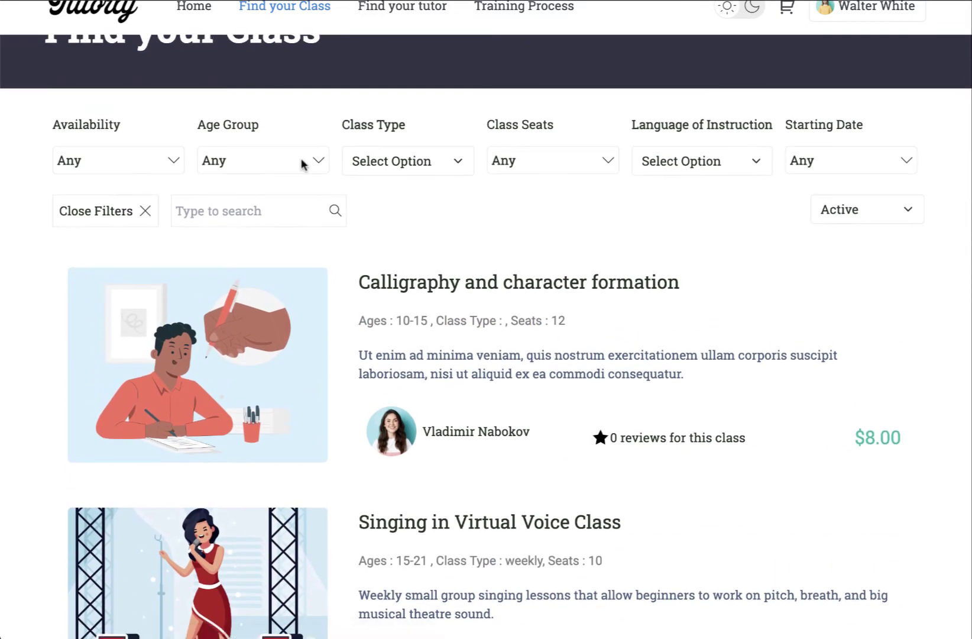
{"action": "left_click", "coordinate": [304, 163]}
{"action": "left_click", "coordinate": [286, 200]}
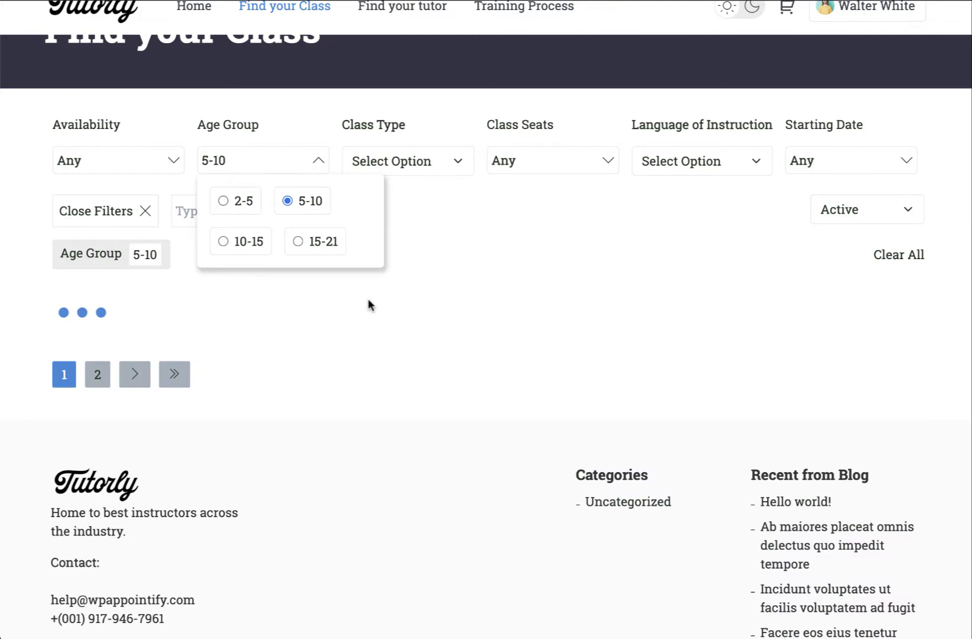
{"action": "scroll", "coordinate": [473, 312], "scroll_direction": "down", "scroll_amount": 7}
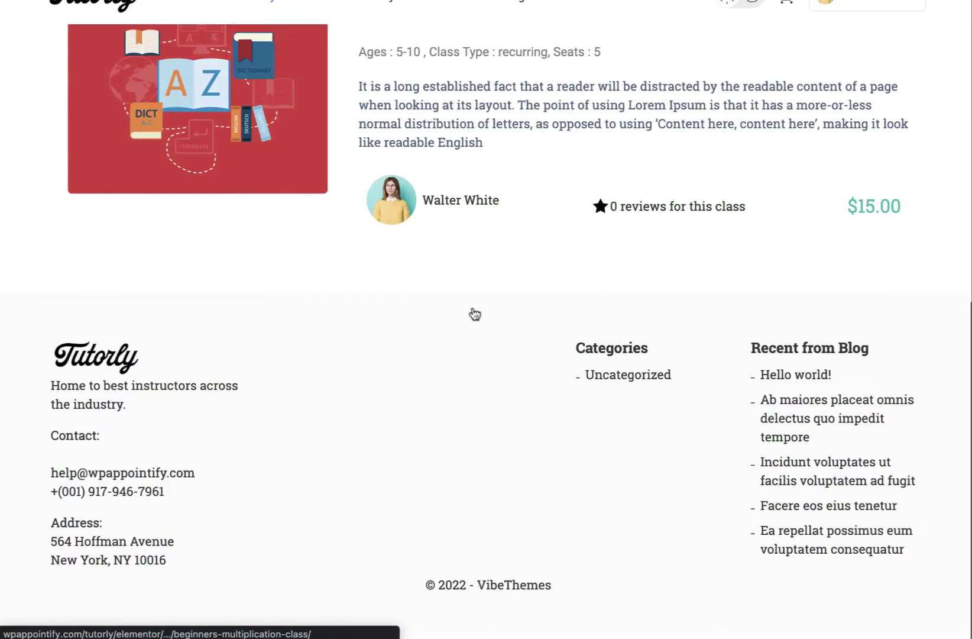
{"action": "scroll", "coordinate": [476, 314], "scroll_direction": "up", "scroll_amount": 2}
{"action": "scroll", "coordinate": [472, 312], "scroll_direction": "up", "scroll_amount": 6}
{"action": "scroll", "coordinate": [472, 312], "scroll_direction": "down", "scroll_amount": 3}
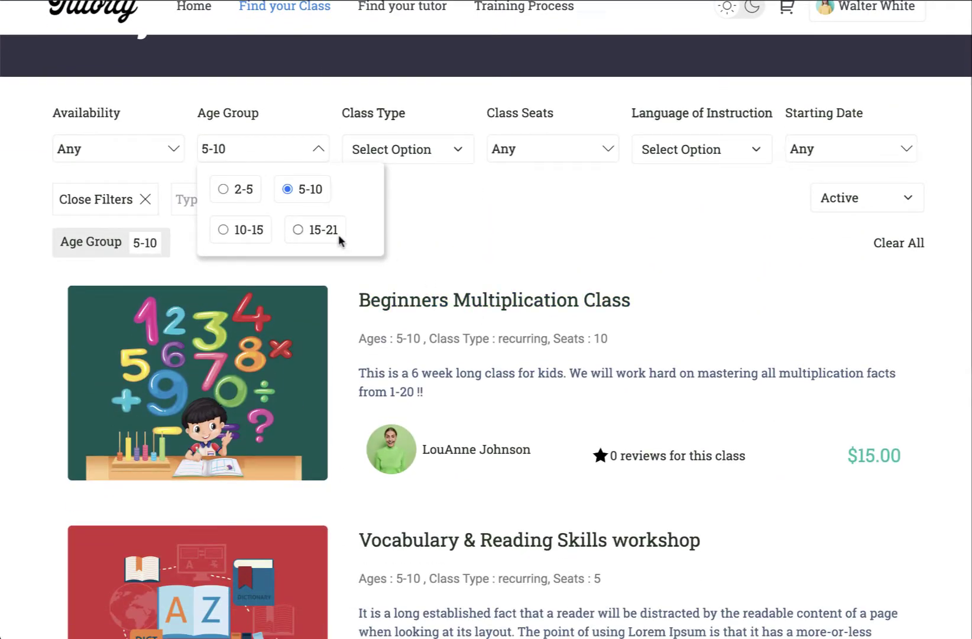
{"action": "left_click", "coordinate": [241, 188]}
{"action": "left_click", "coordinate": [319, 154]}
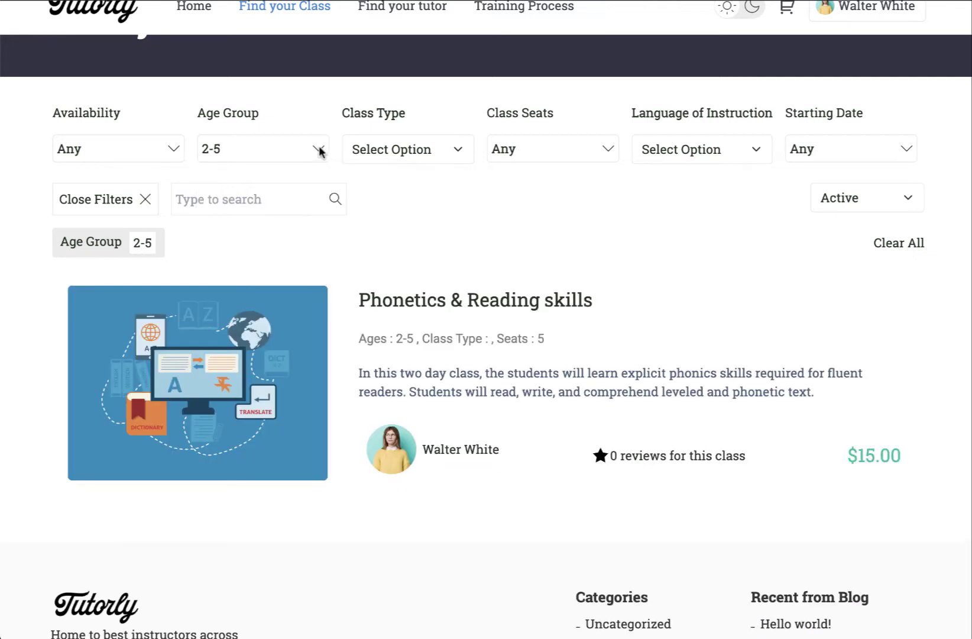
{"action": "left_click", "coordinate": [423, 152]}
{"action": "left_click", "coordinate": [409, 193]}
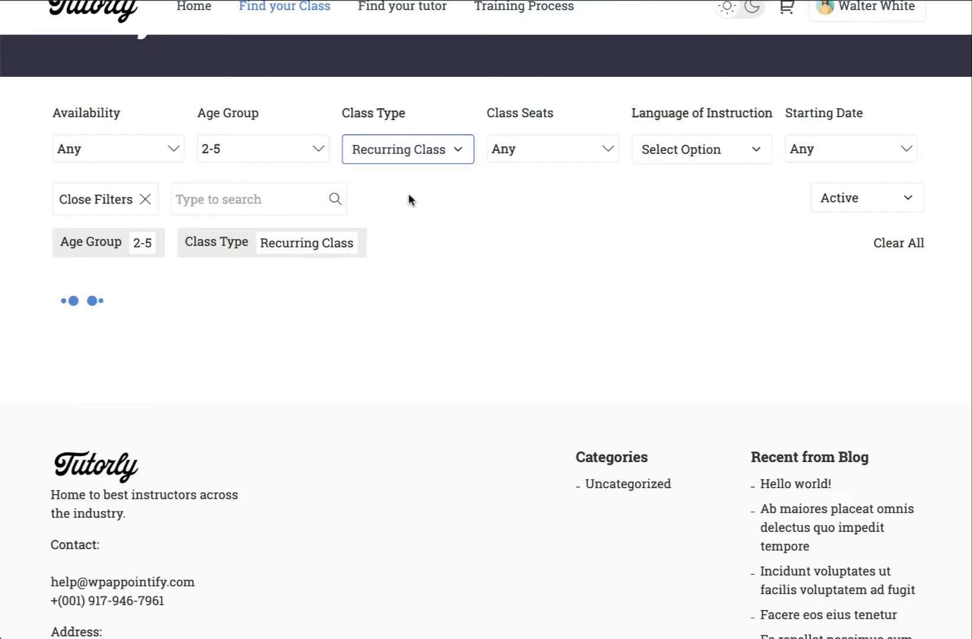
{"action": "left_click", "coordinate": [115, 252]}
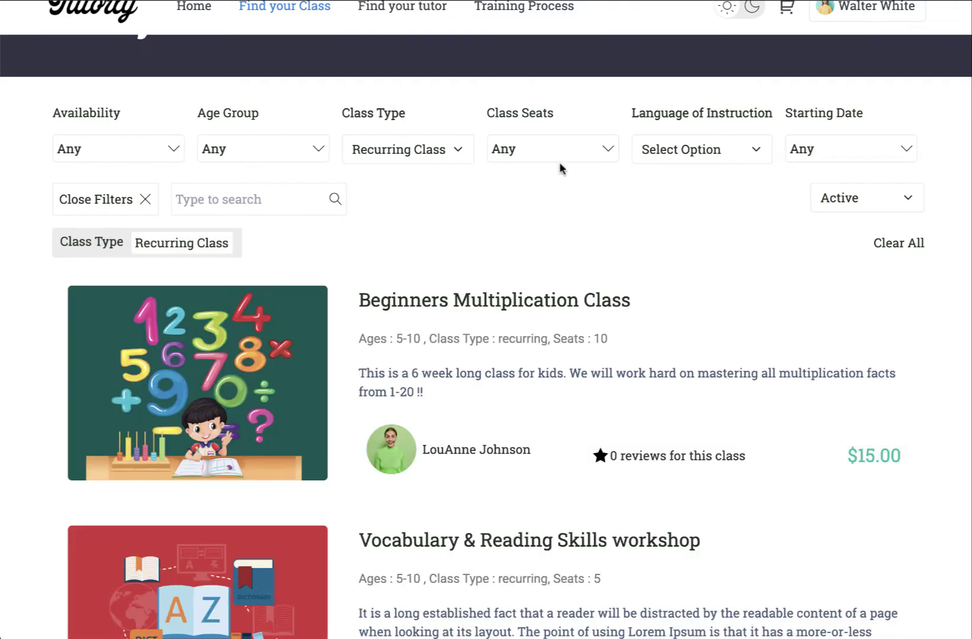
Step: Try a 21–64 seat range and the Language list, then reset seats to Any
{"action": "left_click", "coordinate": [573, 148]}
{"action": "left_click_drag", "start_coordinate": [507, 203], "coordinate": [609, 203]}
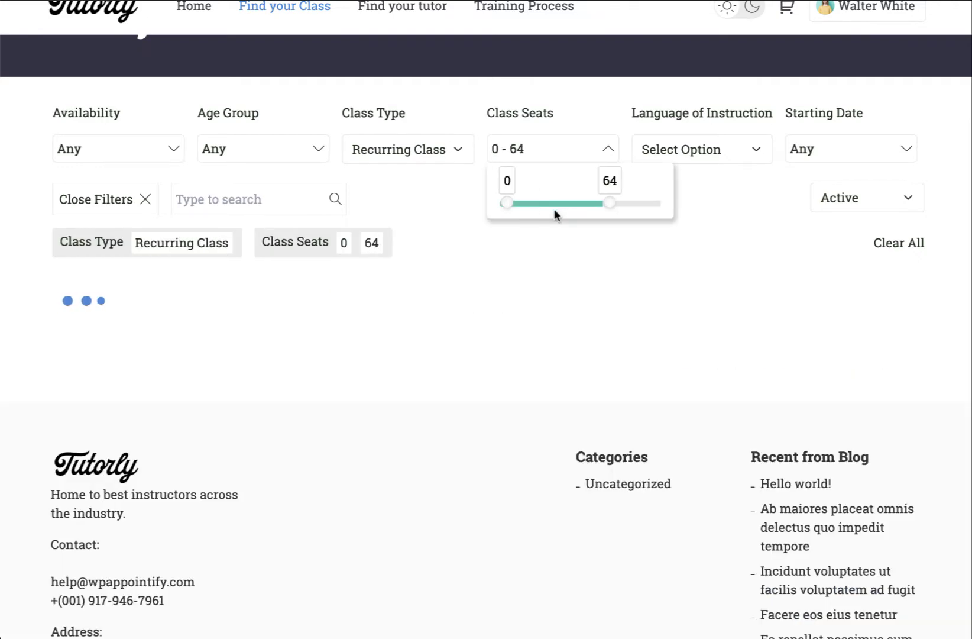
{"action": "left_click_drag", "start_coordinate": [508, 203], "coordinate": [541, 203]}
{"action": "scroll", "coordinate": [623, 257], "scroll_direction": "down", "scroll_amount": 2}
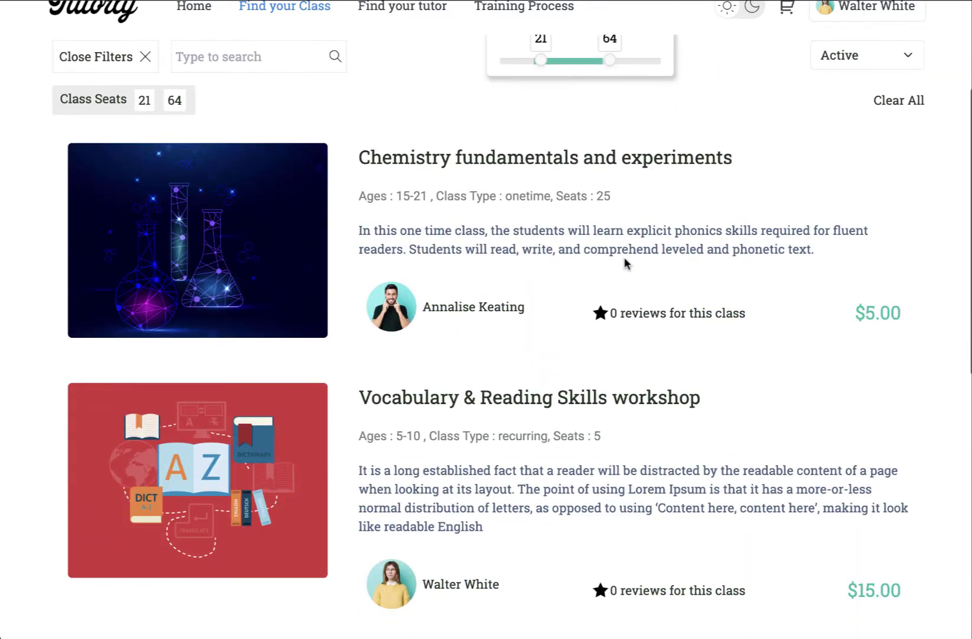
{"action": "scroll", "coordinate": [623, 257], "scroll_direction": "up", "scroll_amount": 3}
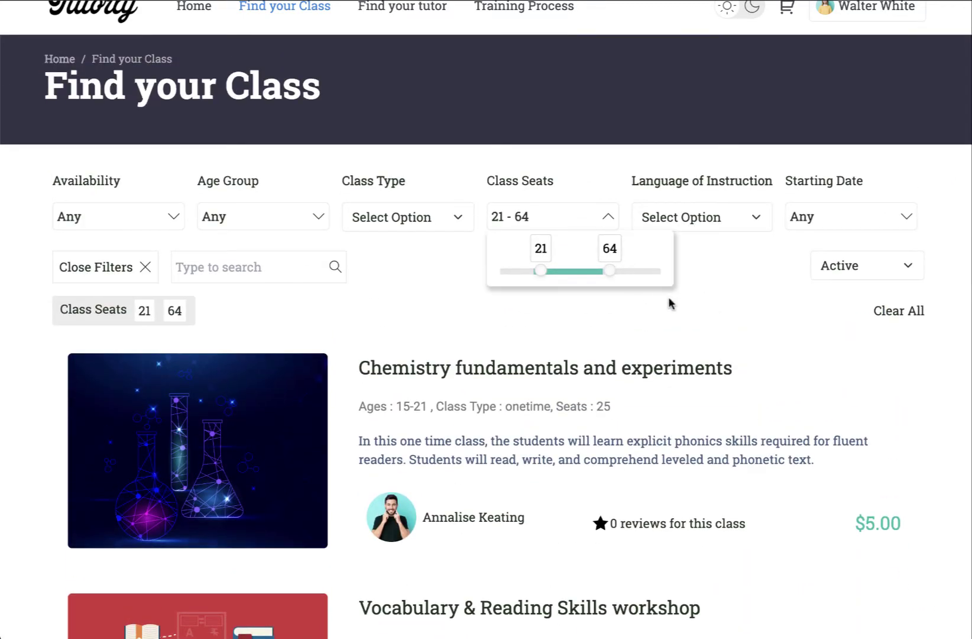
{"action": "left_click", "coordinate": [738, 216]}
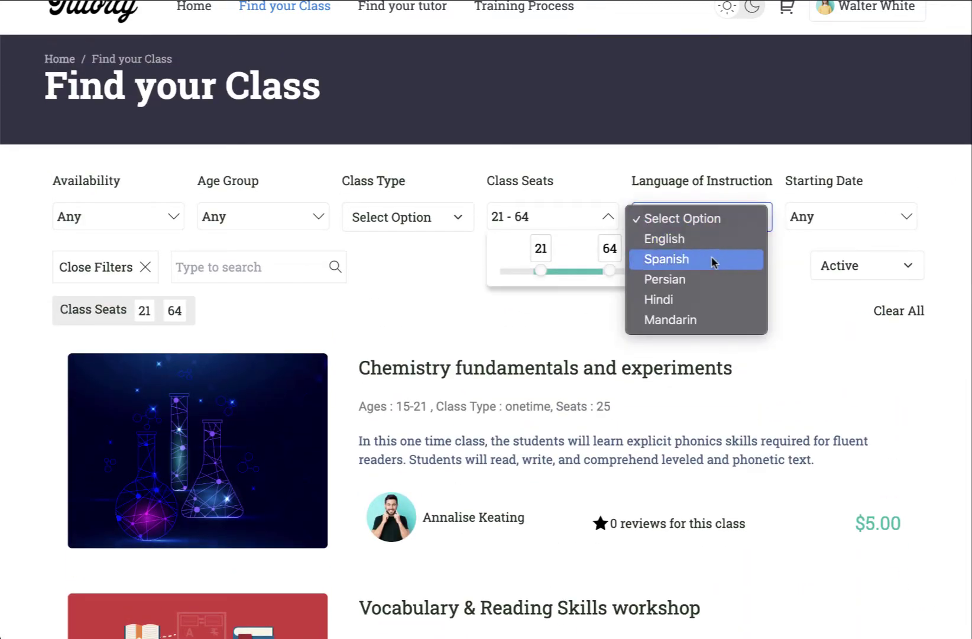
{"action": "left_click", "coordinate": [560, 212]}
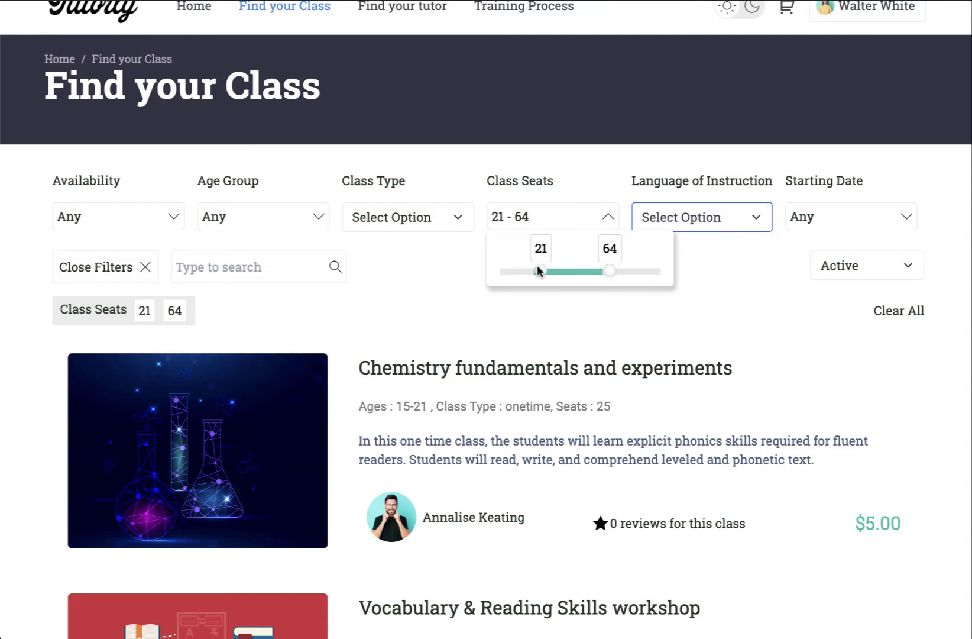
{"action": "left_click", "coordinate": [877, 309]}
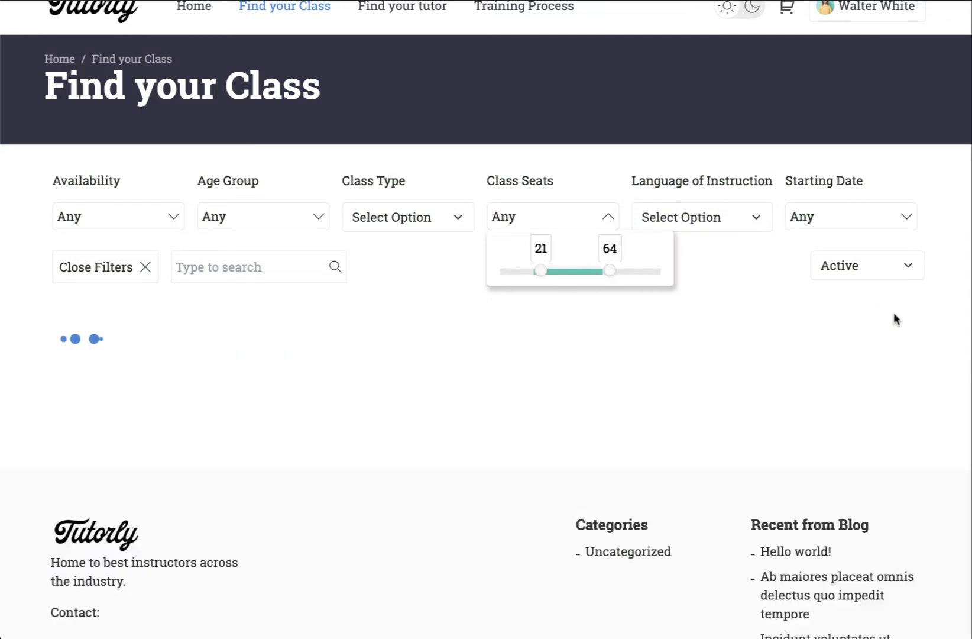
{"action": "left_click", "coordinate": [609, 216]}
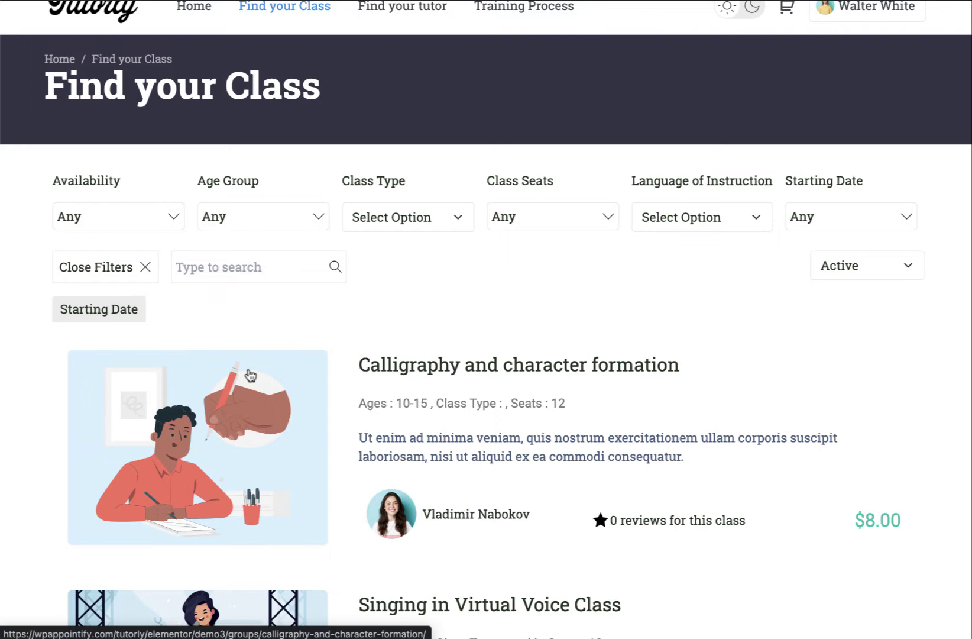
{"action": "left_click", "coordinate": [250, 461]}
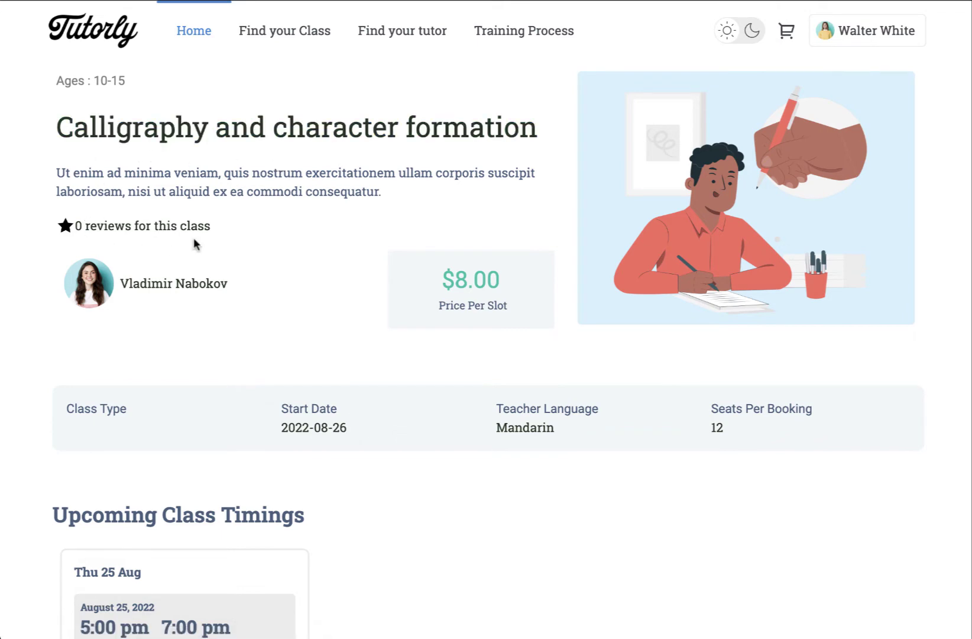
{"action": "scroll", "coordinate": [194, 237], "scroll_direction": "down", "scroll_amount": 1}
{"action": "scroll", "coordinate": [652, 235], "scroll_direction": "up", "scroll_amount": 1}
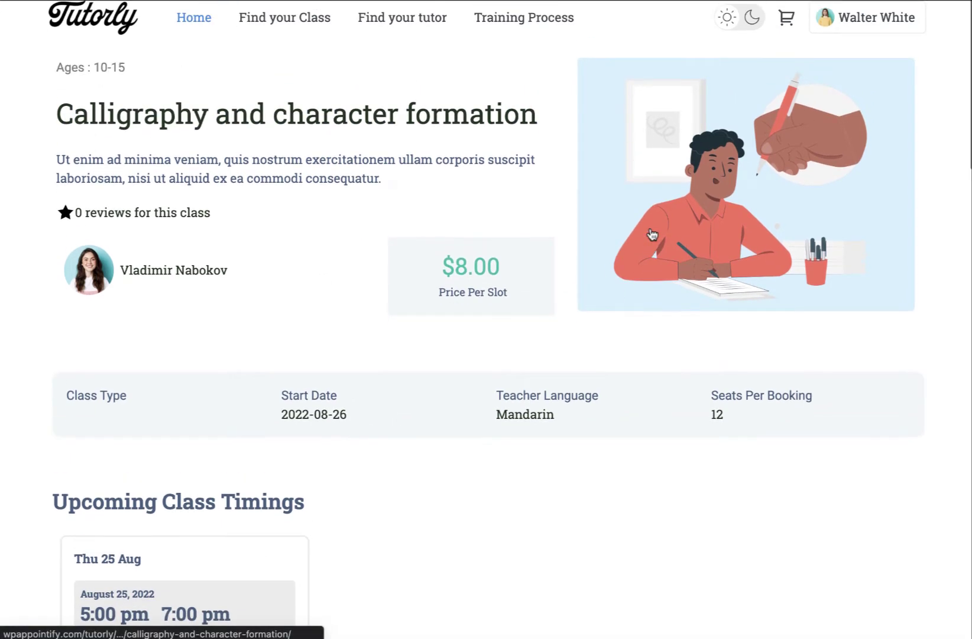
{"action": "scroll", "coordinate": [519, 259], "scroll_direction": "down", "scroll_amount": 2}
{"action": "scroll", "coordinate": [412, 283], "scroll_direction": "down", "scroll_amount": 5}
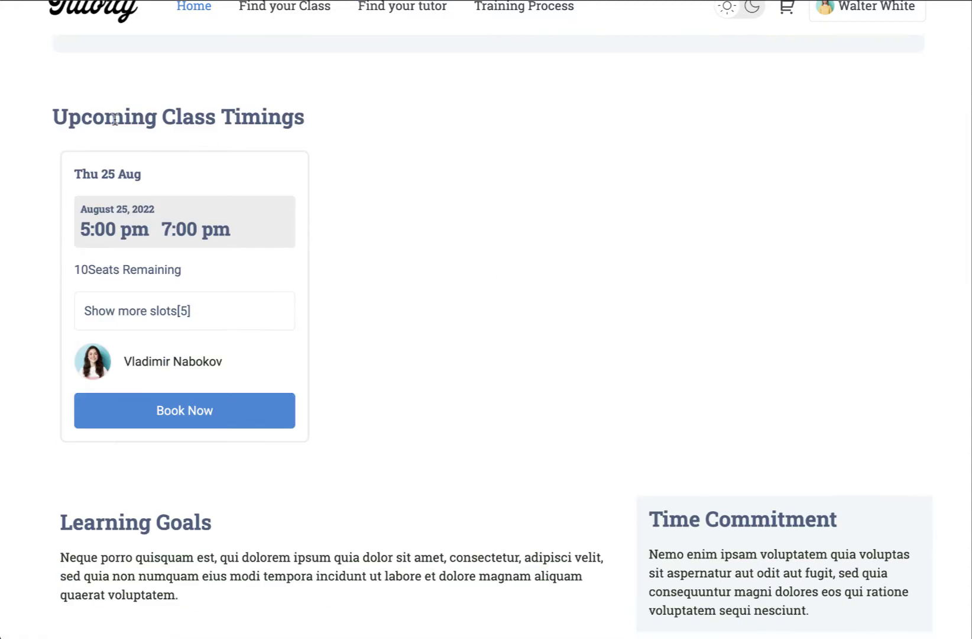
{"action": "left_click_drag", "start_coordinate": [123, 117], "coordinate": [200, 229]}
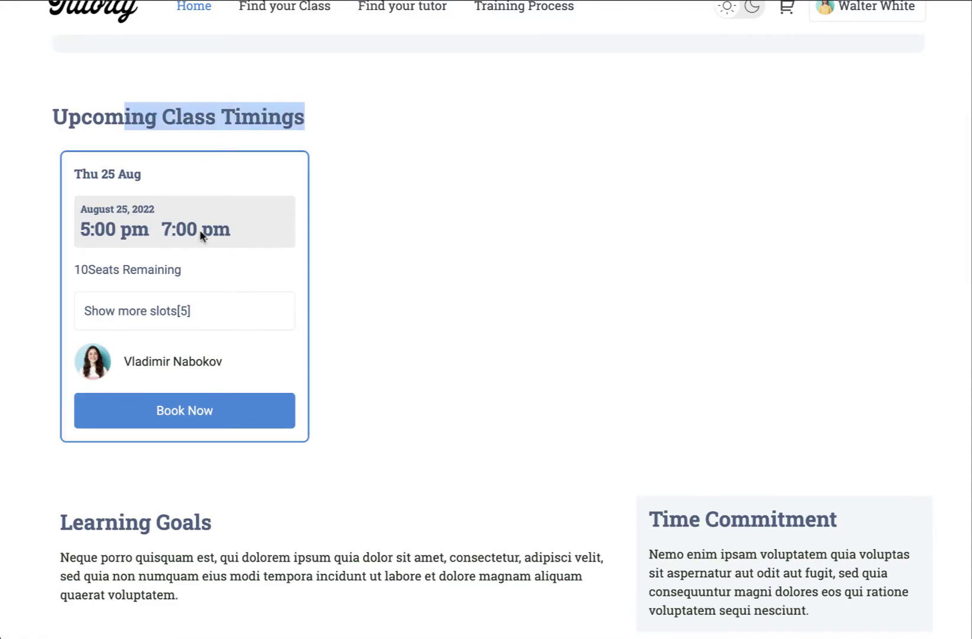
{"action": "left_click", "coordinate": [196, 418]}
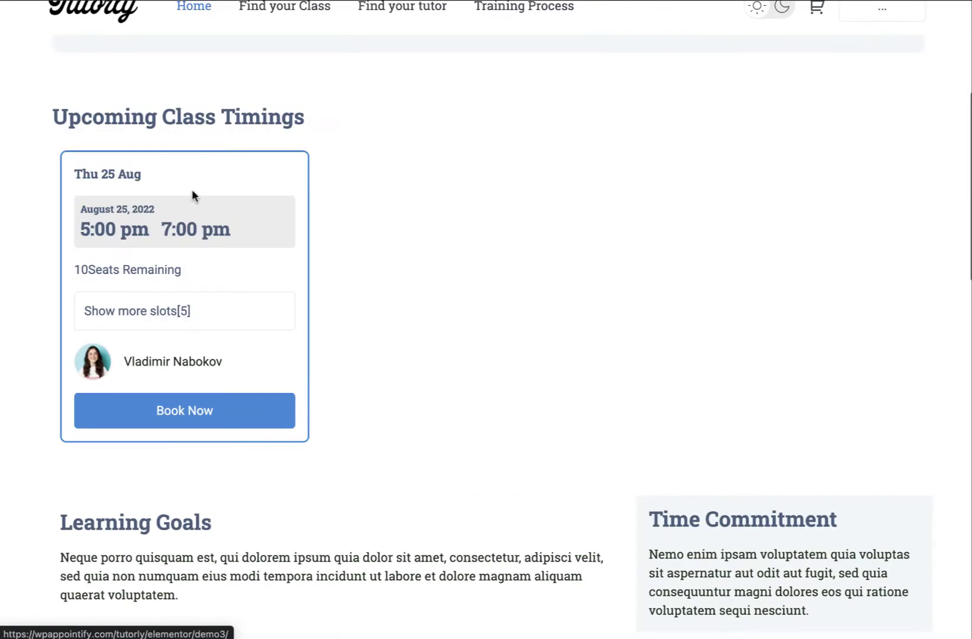
{"action": "scroll", "coordinate": [295, 216], "scroll_direction": "down", "scroll_amount": 4}
{"action": "scroll", "coordinate": [295, 217], "scroll_direction": "down", "scroll_amount": 1}
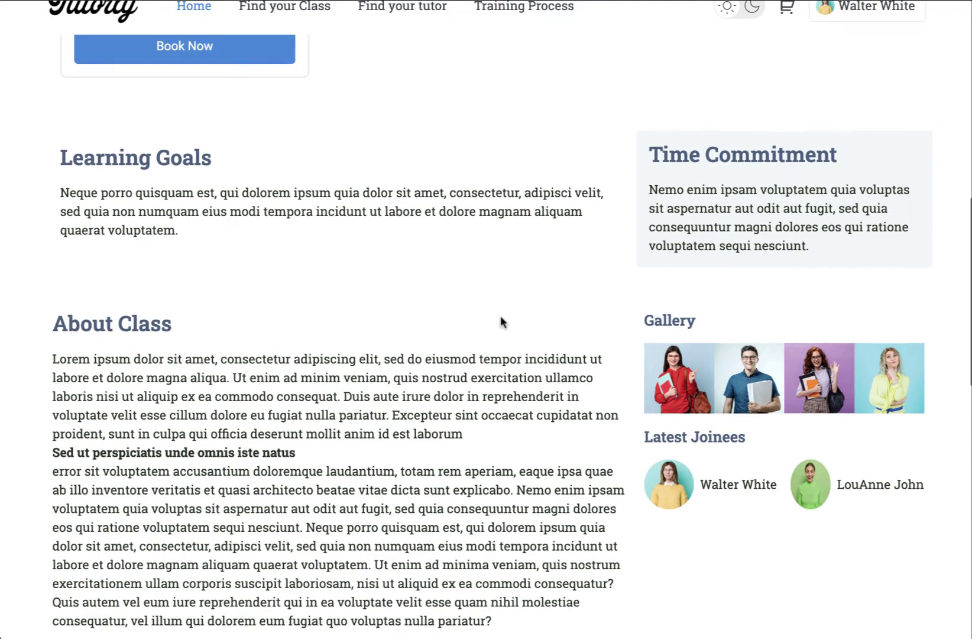
{"action": "scroll", "coordinate": [502, 320], "scroll_direction": "down", "scroll_amount": 2}
{"action": "scroll", "coordinate": [321, 319], "scroll_direction": "down", "scroll_amount": 1}
{"action": "scroll", "coordinate": [319, 318], "scroll_direction": "down", "scroll_amount": 2}
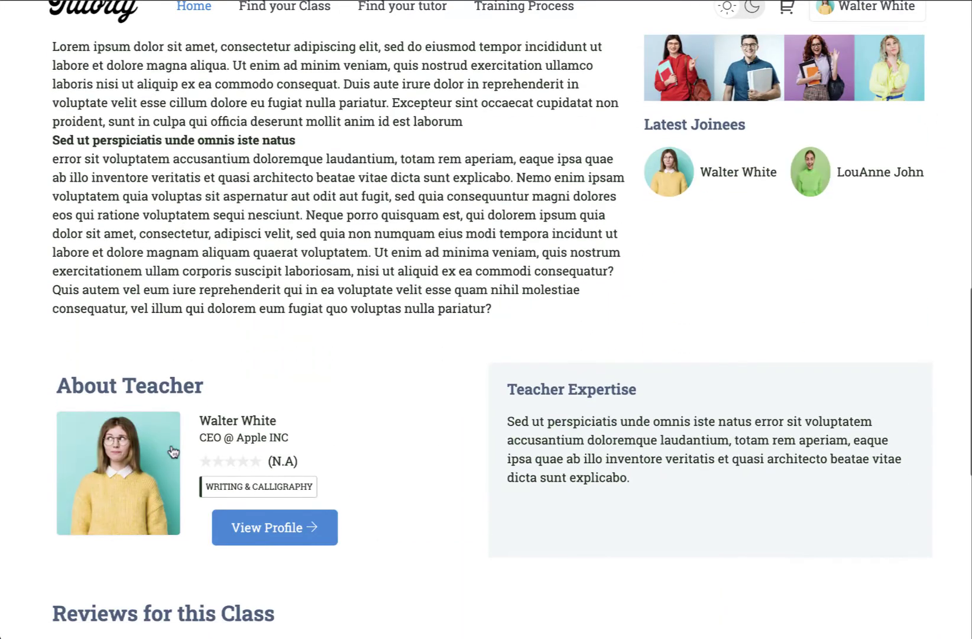
{"action": "scroll", "coordinate": [211, 432], "scroll_direction": "down", "scroll_amount": 4}
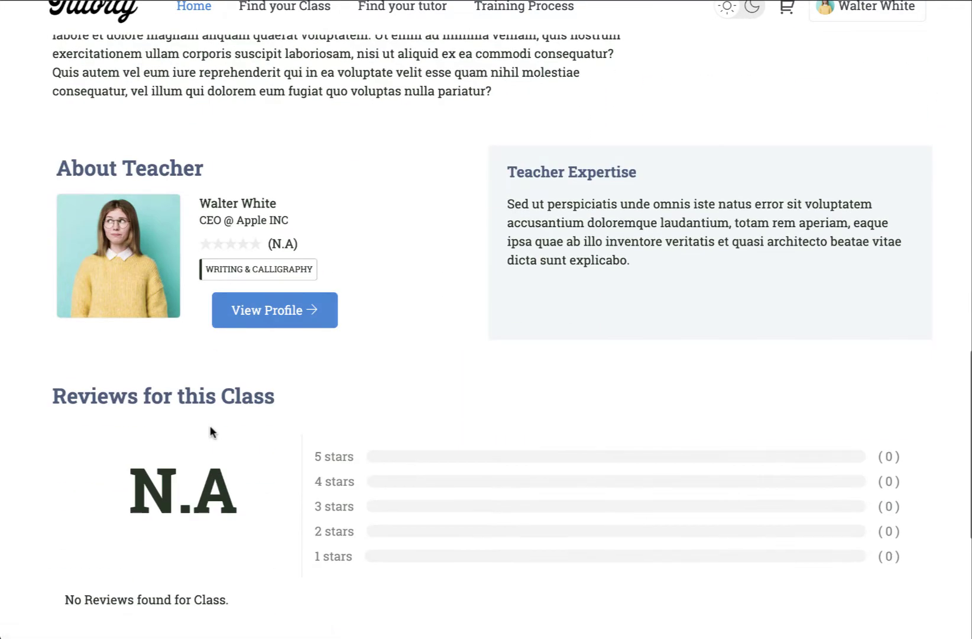
{"action": "scroll", "coordinate": [211, 432], "scroll_direction": "down", "scroll_amount": 1}
{"action": "scroll", "coordinate": [210, 428], "scroll_direction": "down", "scroll_amount": 2}
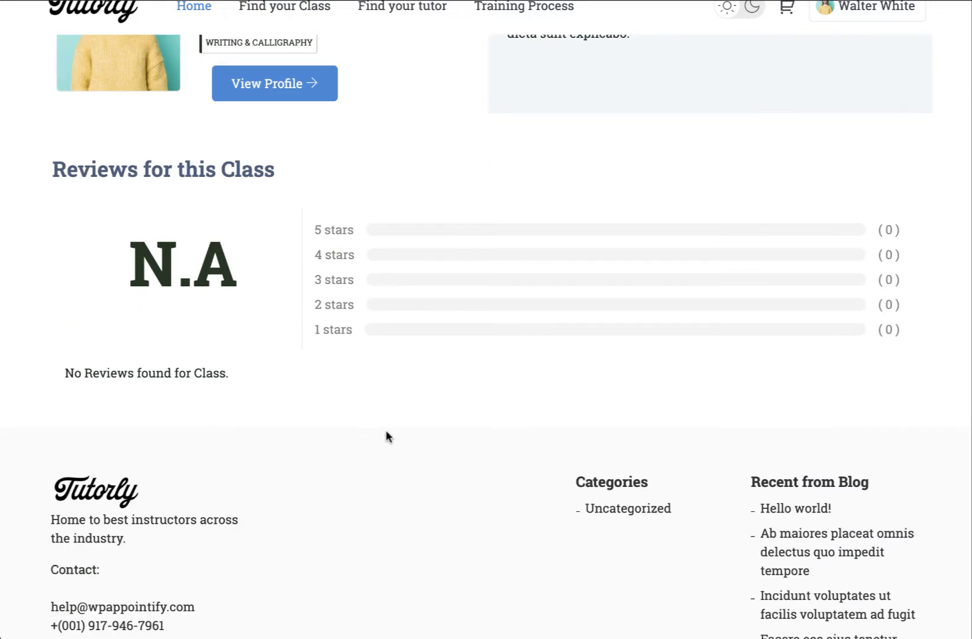
{"action": "scroll", "coordinate": [386, 437], "scroll_direction": "up", "scroll_amount": 15}
{"action": "scroll", "coordinate": [385, 429], "scroll_direction": "down", "scroll_amount": 1}
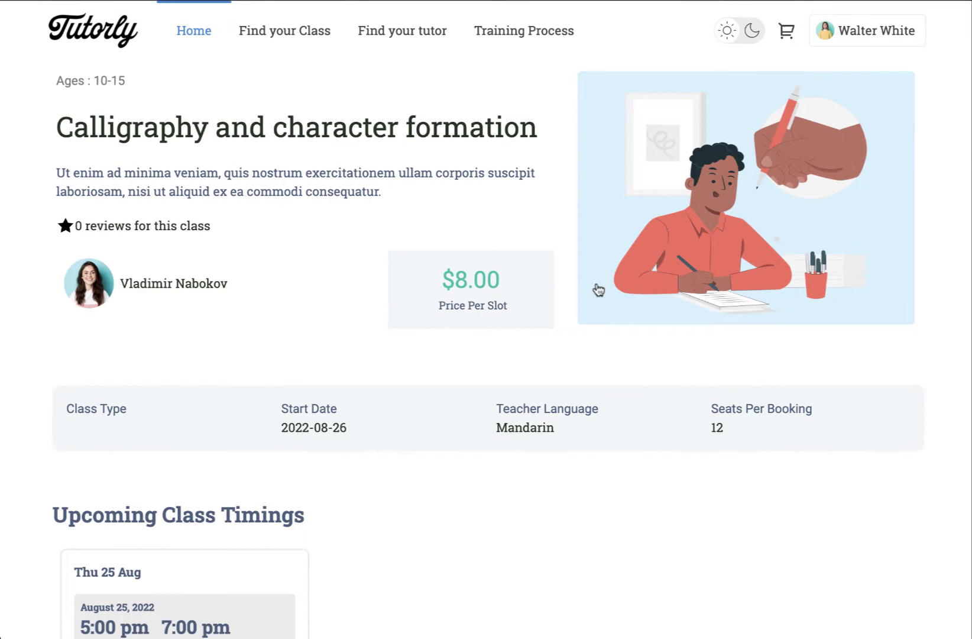
Step: Go from the Walter White account menu to Appointments and its Classes/Groups list
{"action": "left_click", "coordinate": [858, 38]}
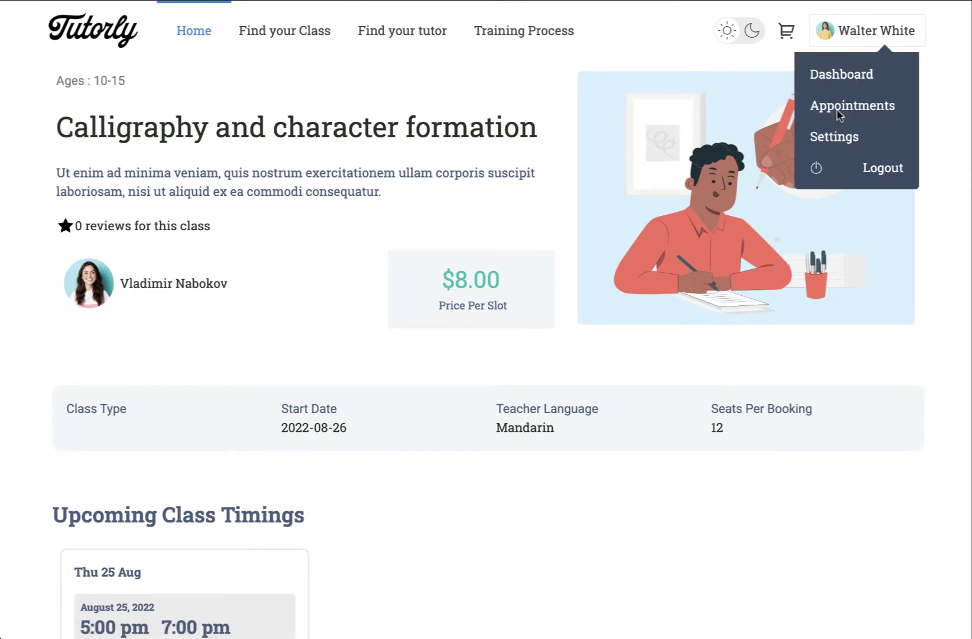
{"action": "left_click", "coordinate": [838, 114]}
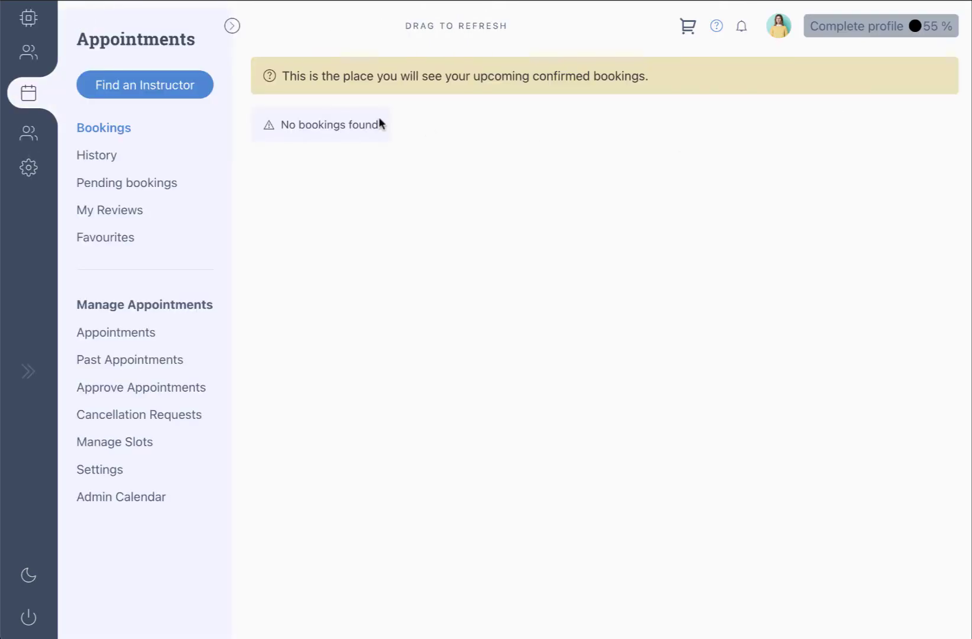
{"action": "mouse_move", "coordinate": [28, 133]}
{"action": "left_click", "coordinate": [44, 134]}
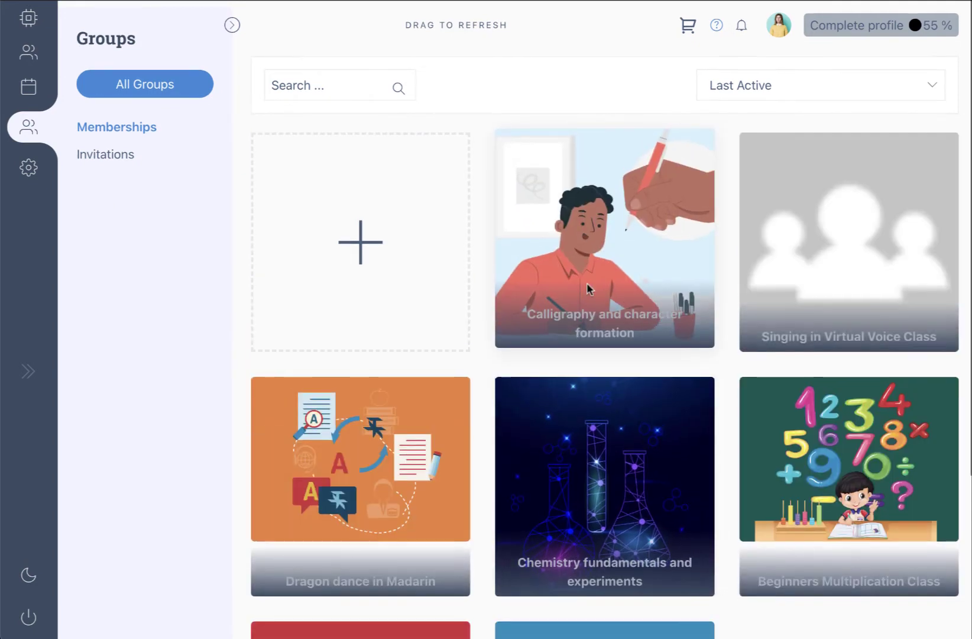
{"action": "scroll", "coordinate": [582, 403], "scroll_direction": "down", "scroll_amount": 3}
{"action": "scroll", "coordinate": [589, 289], "scroll_direction": "up", "scroll_amount": 3}
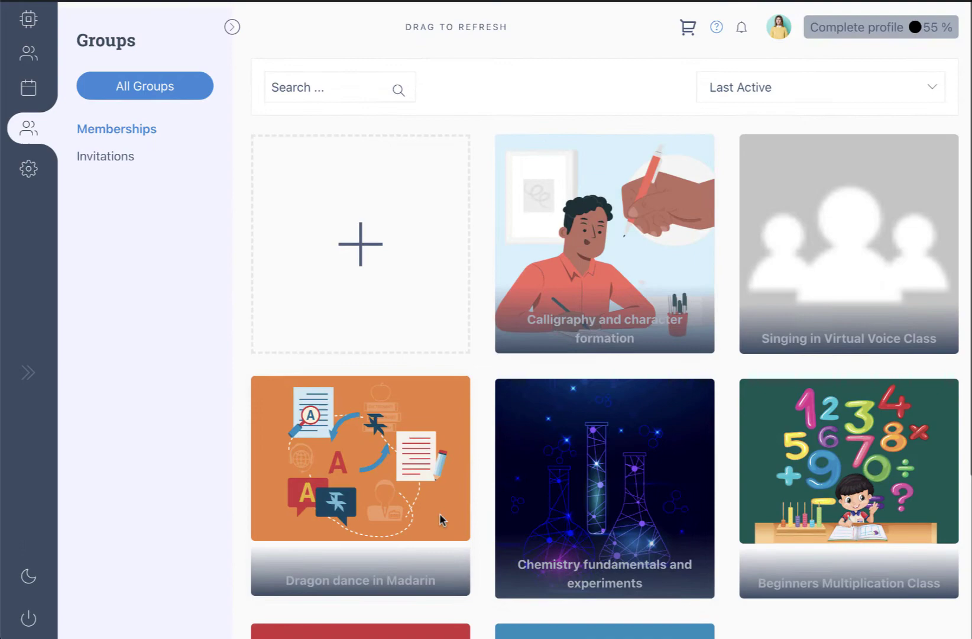
{"action": "scroll", "coordinate": [604, 501], "scroll_direction": "down", "scroll_amount": 3}
{"action": "scroll", "coordinate": [604, 501], "scroll_direction": "up", "scroll_amount": 3}
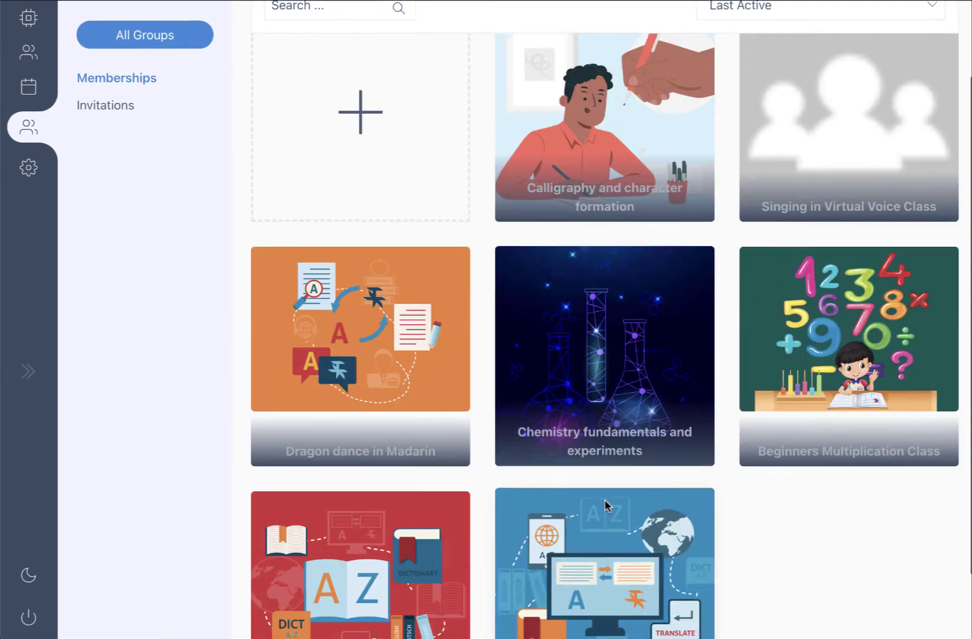
Step: Start a new class group and look over its name and description fields
{"action": "left_click", "coordinate": [340, 243]}
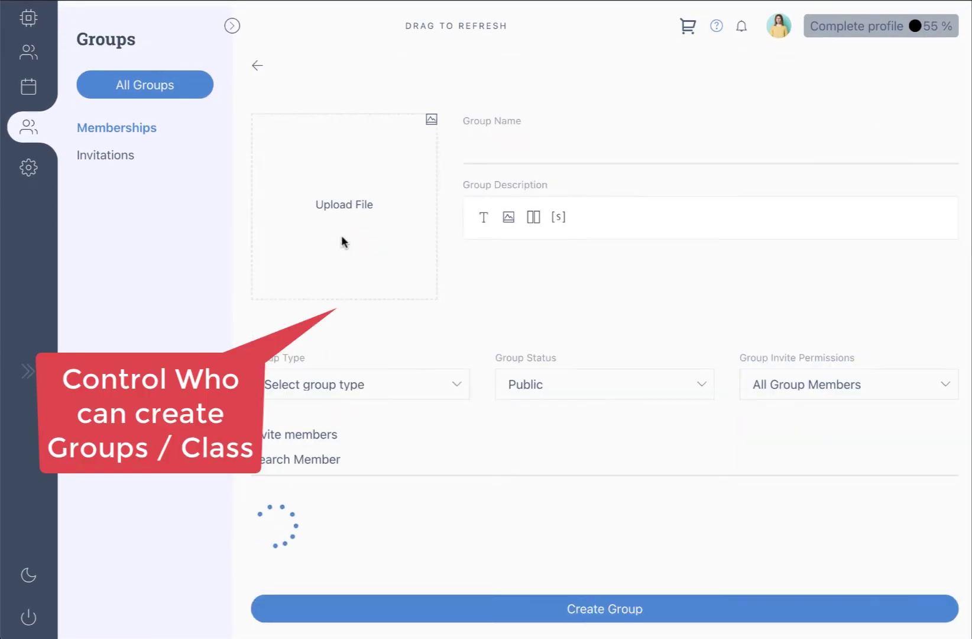
{"action": "scroll", "coordinate": [431, 338], "scroll_direction": "down", "scroll_amount": 2}
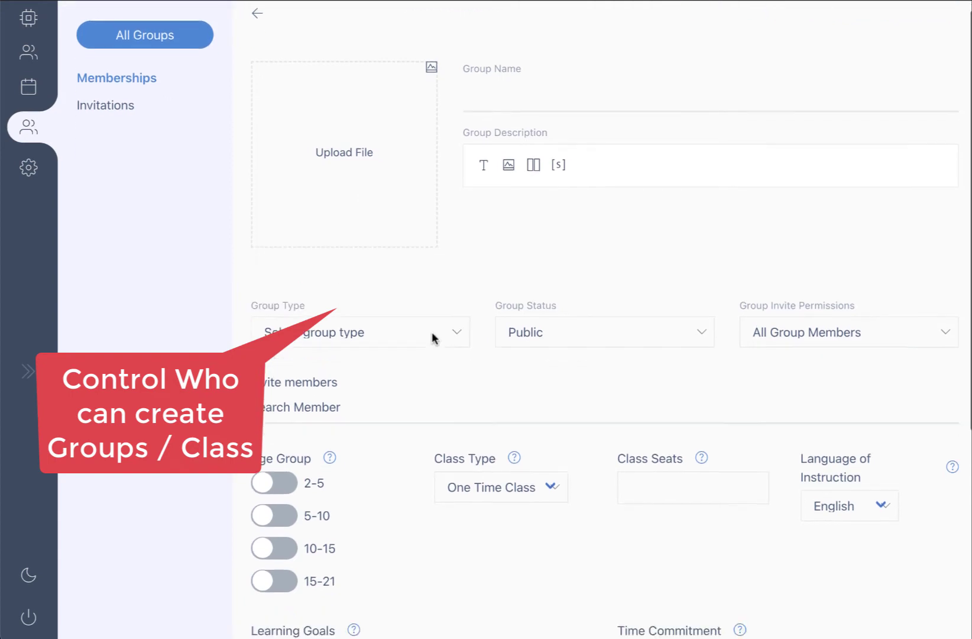
{"action": "scroll", "coordinate": [432, 337], "scroll_direction": "up", "scroll_amount": 2}
{"action": "left_click", "coordinate": [494, 148]}
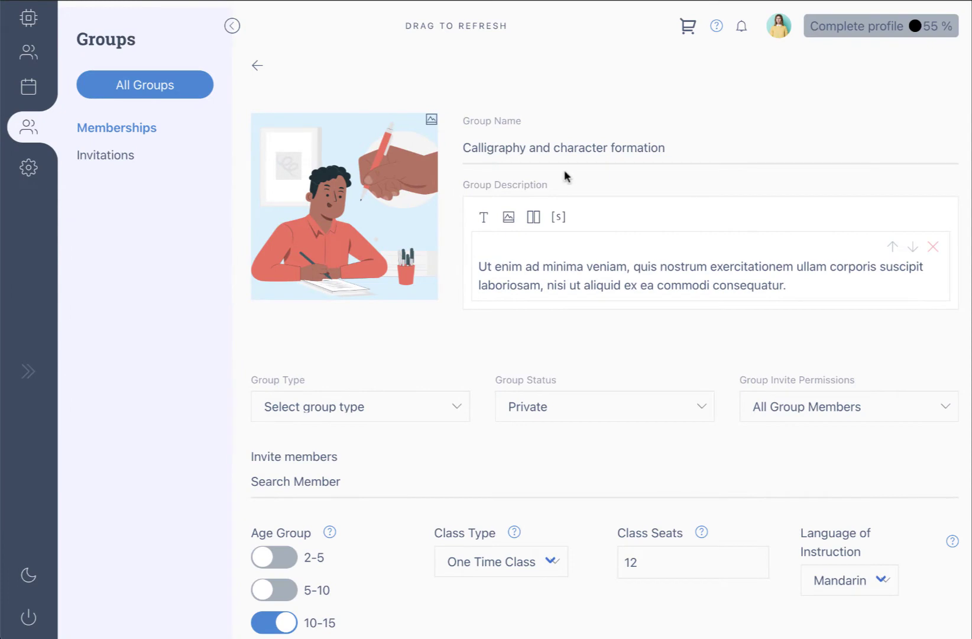
{"action": "left_click", "coordinate": [561, 152]}
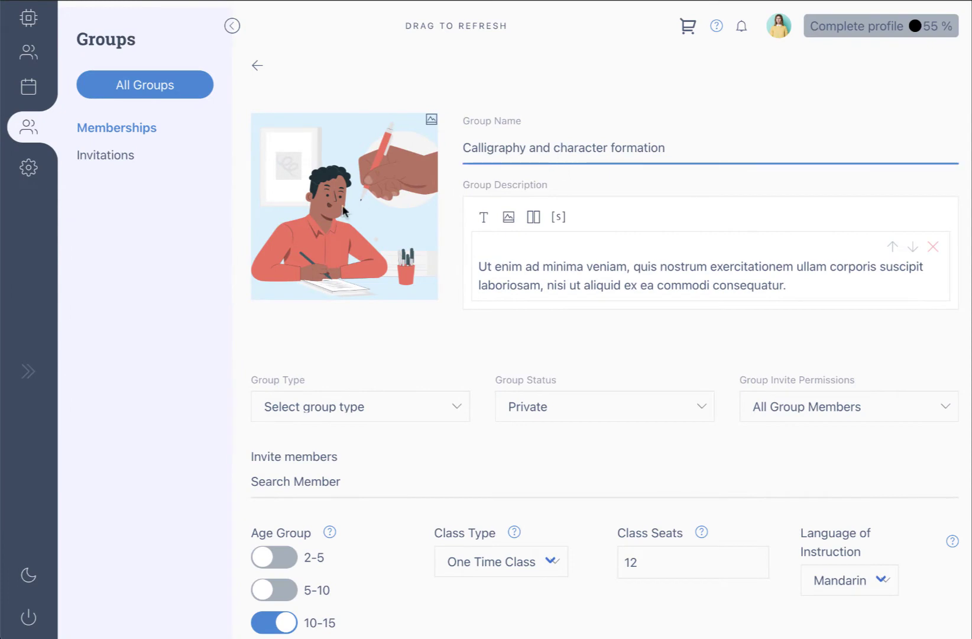
{"action": "left_click", "coordinate": [530, 264]}
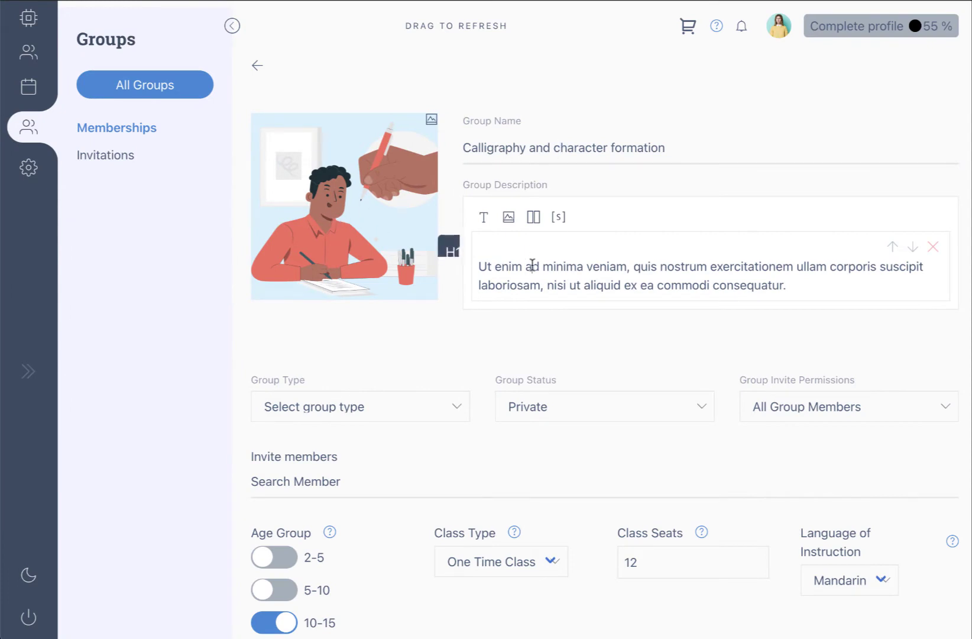
{"action": "scroll", "coordinate": [531, 266], "scroll_direction": "down", "scroll_amount": 1}
{"action": "left_click", "coordinate": [488, 133]}
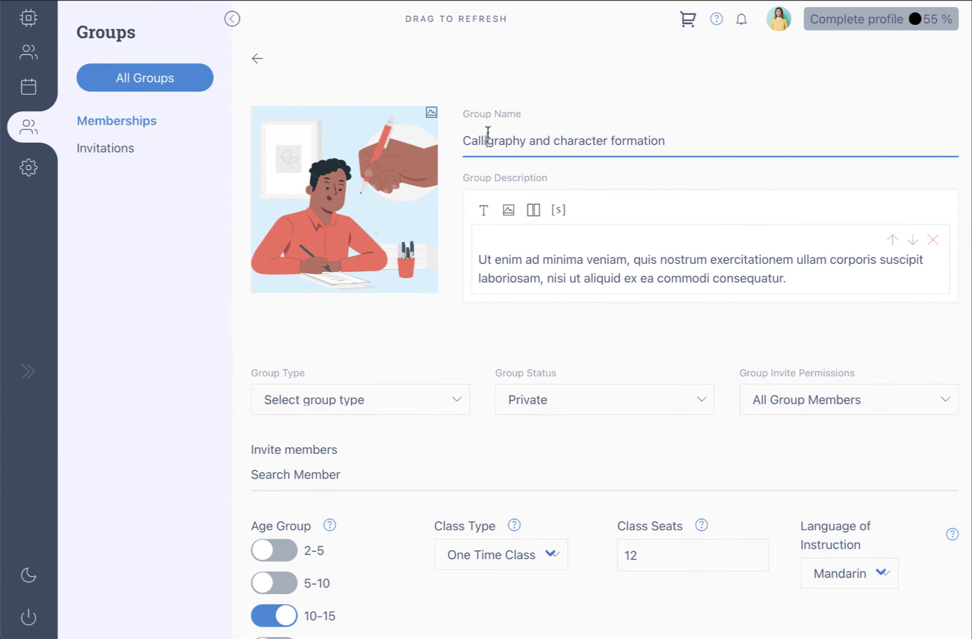
{"action": "left_click", "coordinate": [530, 268]}
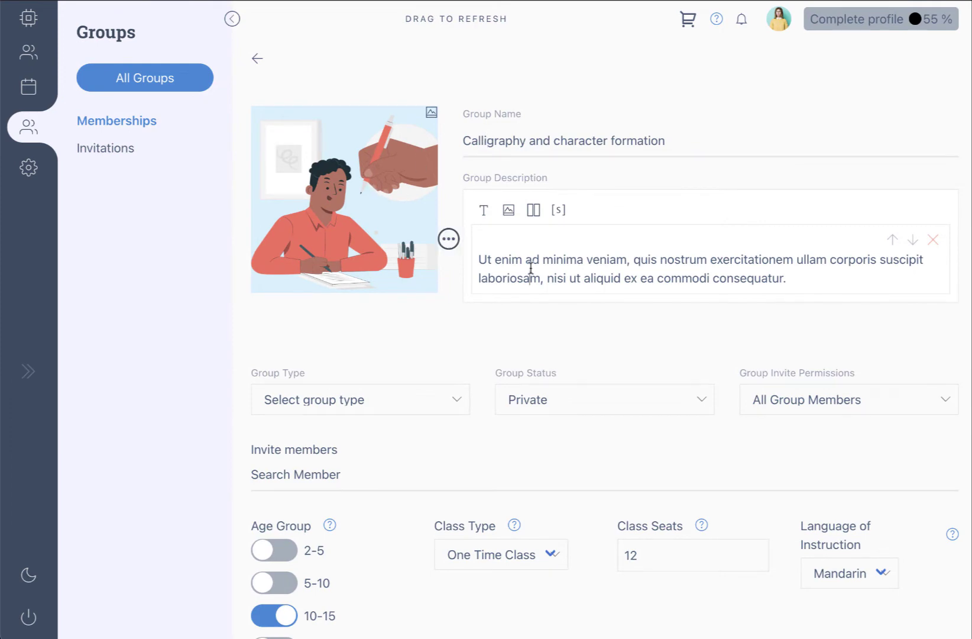
{"action": "scroll", "coordinate": [530, 266], "scroll_direction": "down", "scroll_amount": 2}
Step: Set the group type to Maths
{"action": "left_click", "coordinate": [457, 335]}
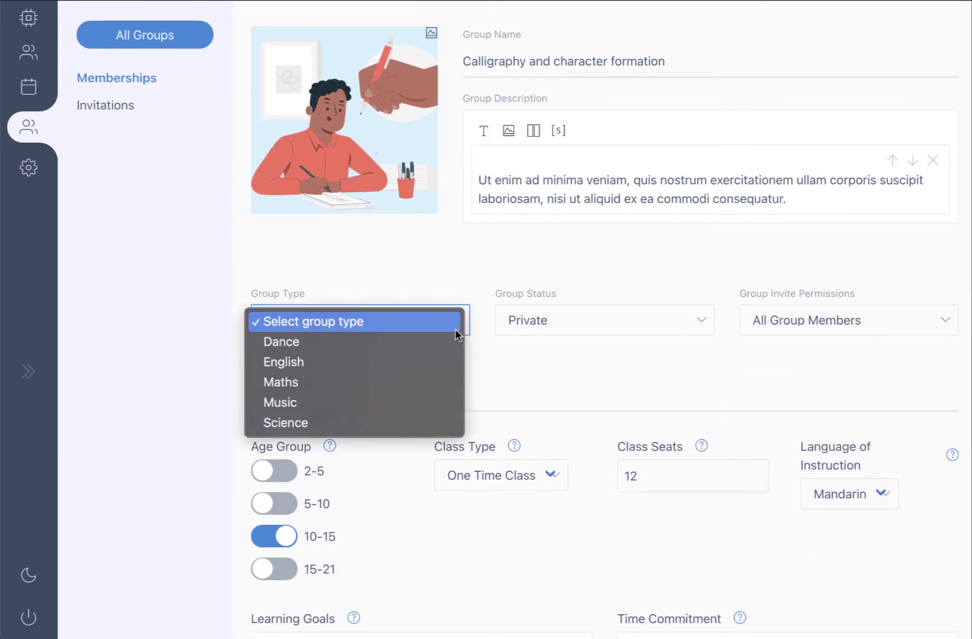
{"action": "left_click", "coordinate": [395, 368]}
{"action": "left_click", "coordinate": [403, 316]}
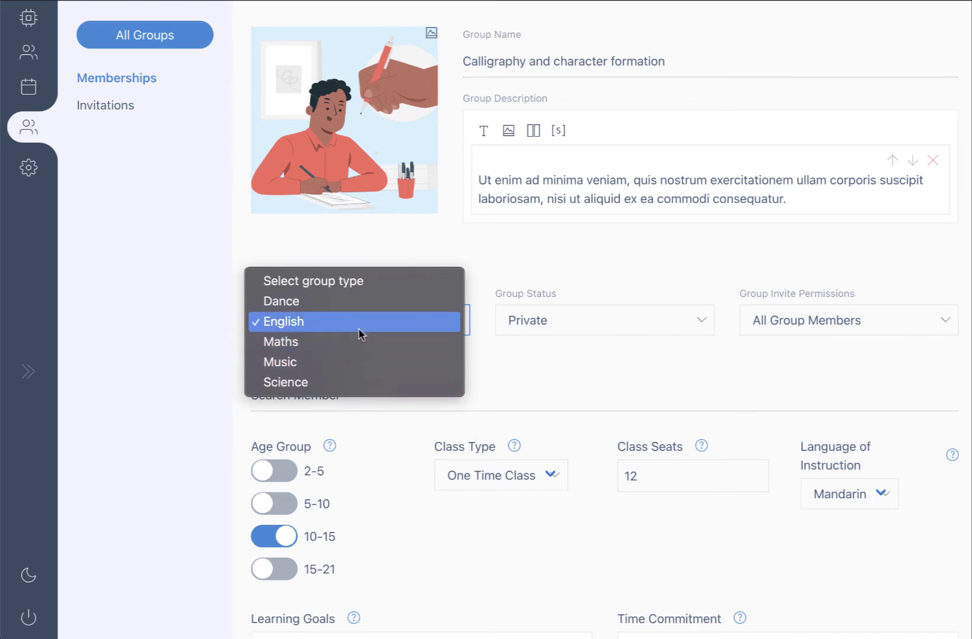
{"action": "left_click", "coordinate": [358, 326]}
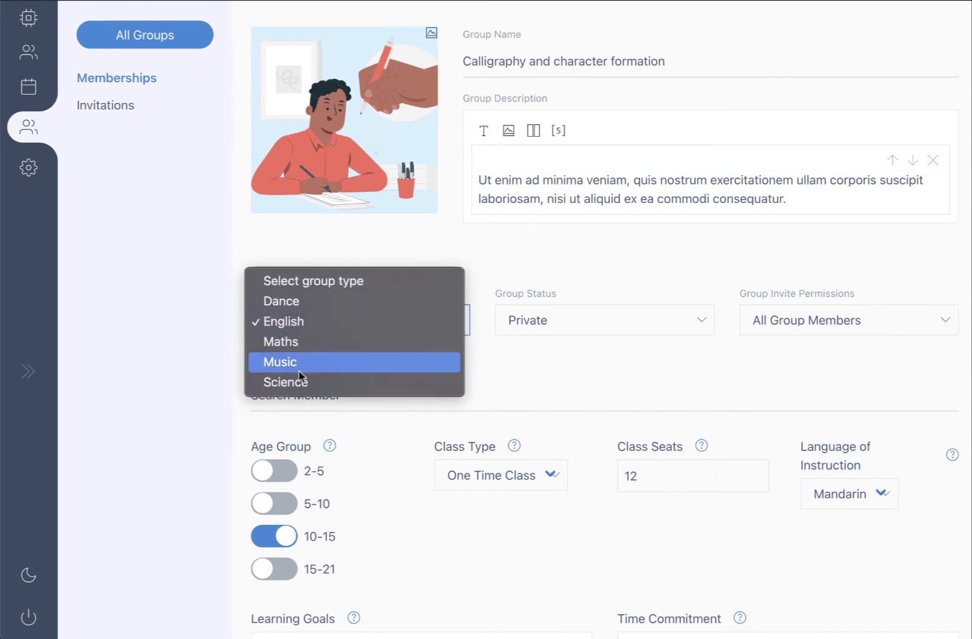
{"action": "left_click", "coordinate": [316, 341]}
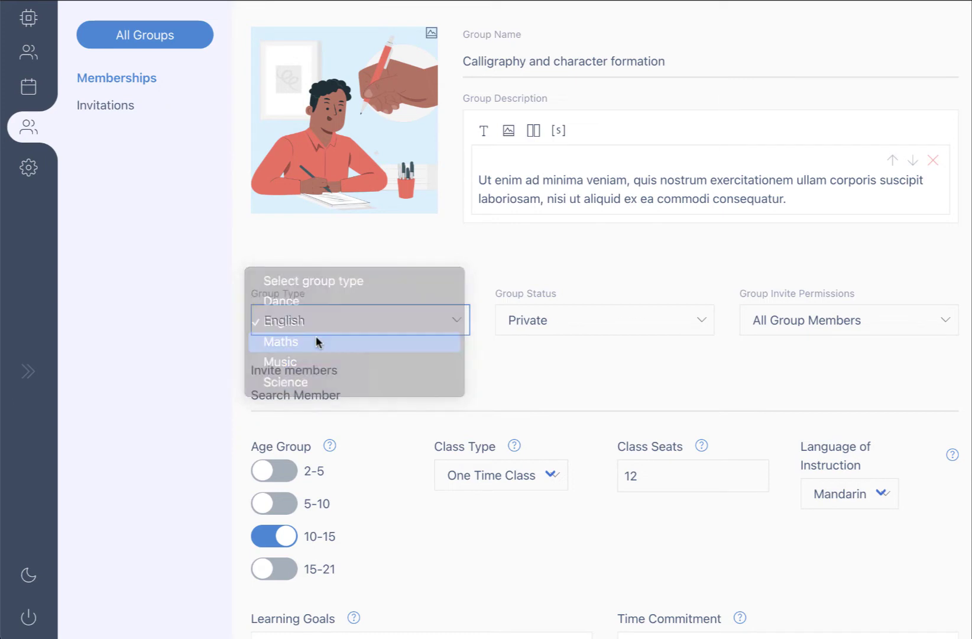
{"action": "left_click", "coordinate": [484, 404]}
Step: Restrict group invite permissions to Group Administrators only
{"action": "left_click", "coordinate": [603, 329]}
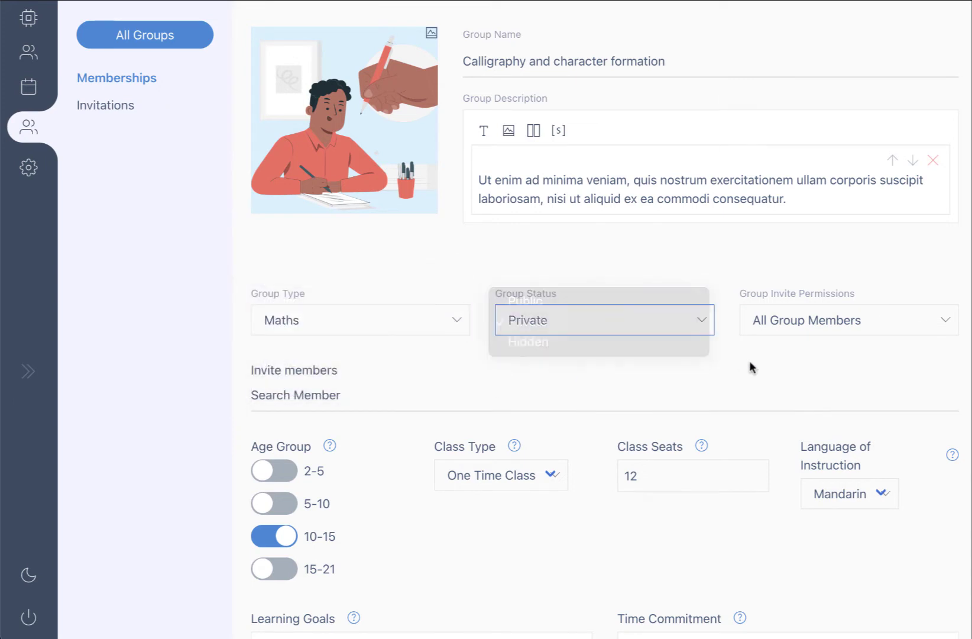
{"action": "left_click", "coordinate": [744, 323]}
{"action": "left_click", "coordinate": [799, 343]}
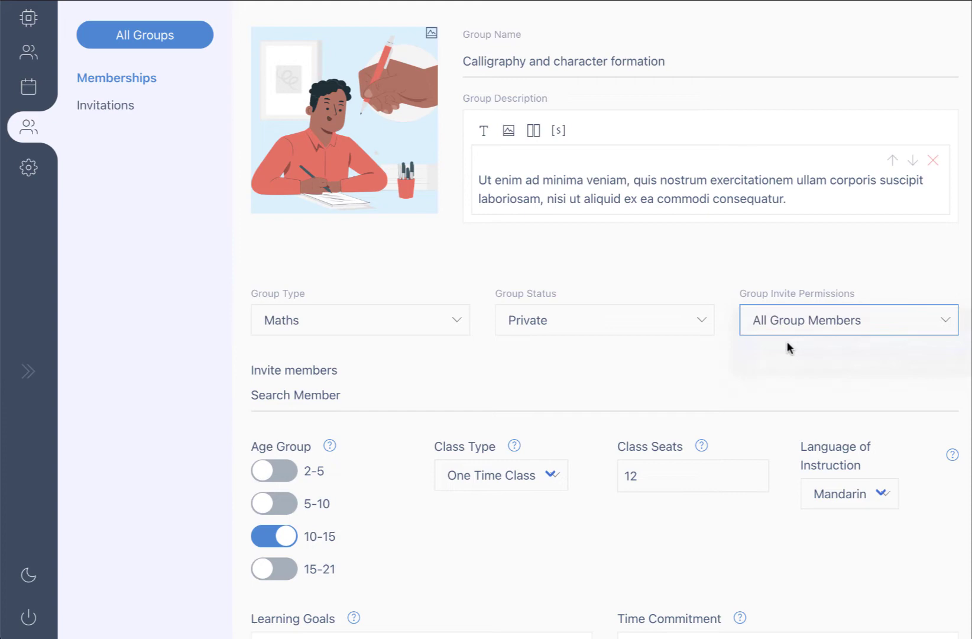
{"action": "left_click", "coordinate": [771, 344]}
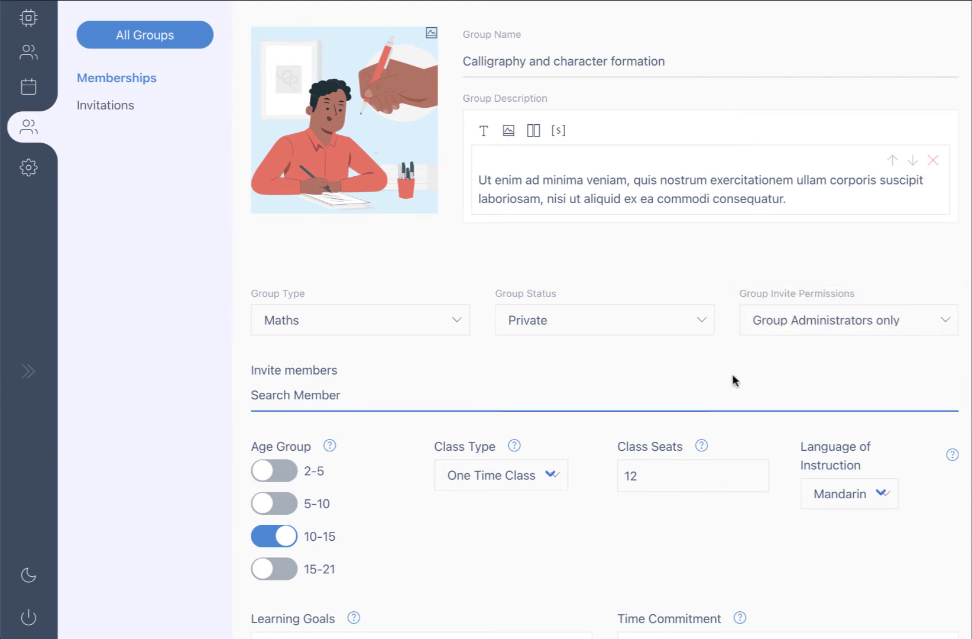
{"action": "scroll", "coordinate": [732, 374], "scroll_direction": "down", "scroll_amount": 2}
{"action": "scroll", "coordinate": [777, 202], "scroll_direction": "down", "scroll_amount": 1}
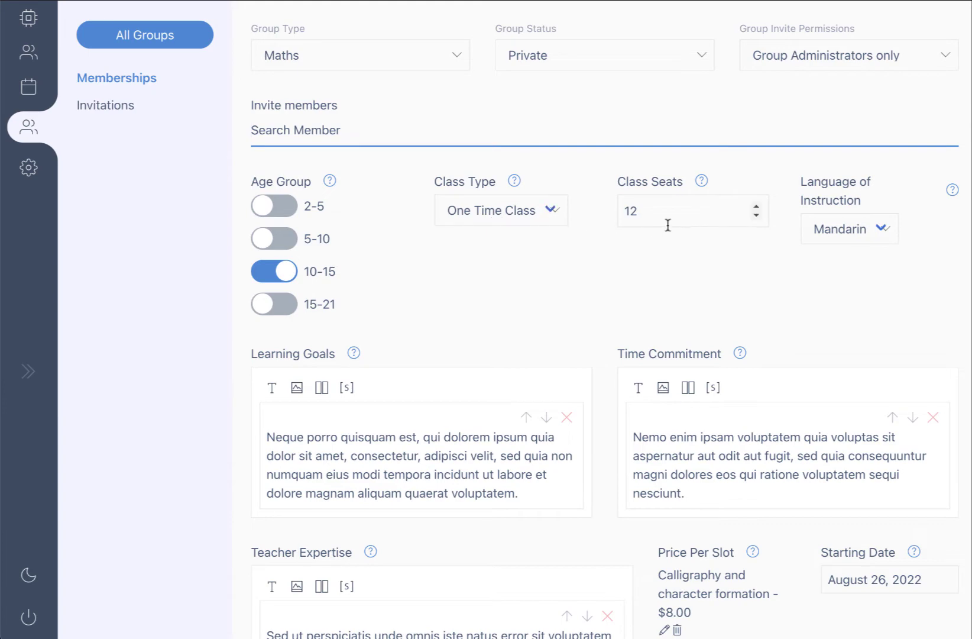
{"action": "scroll", "coordinate": [834, 242], "scroll_direction": "down", "scroll_amount": 2}
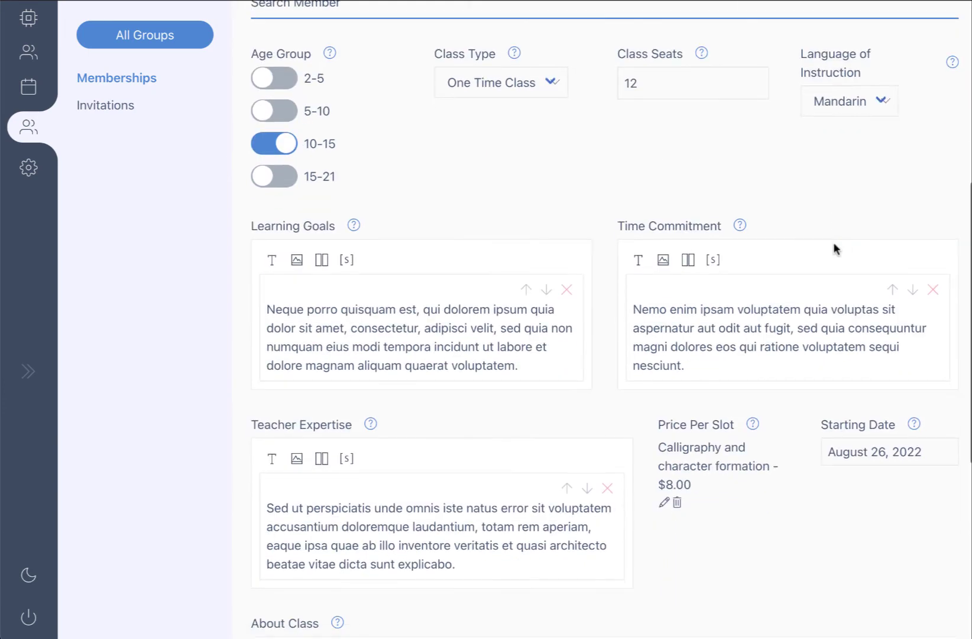
{"action": "scroll", "coordinate": [532, 236], "scroll_direction": "down", "scroll_amount": 1}
{"action": "scroll", "coordinate": [675, 407], "scroll_direction": "down", "scroll_amount": 2}
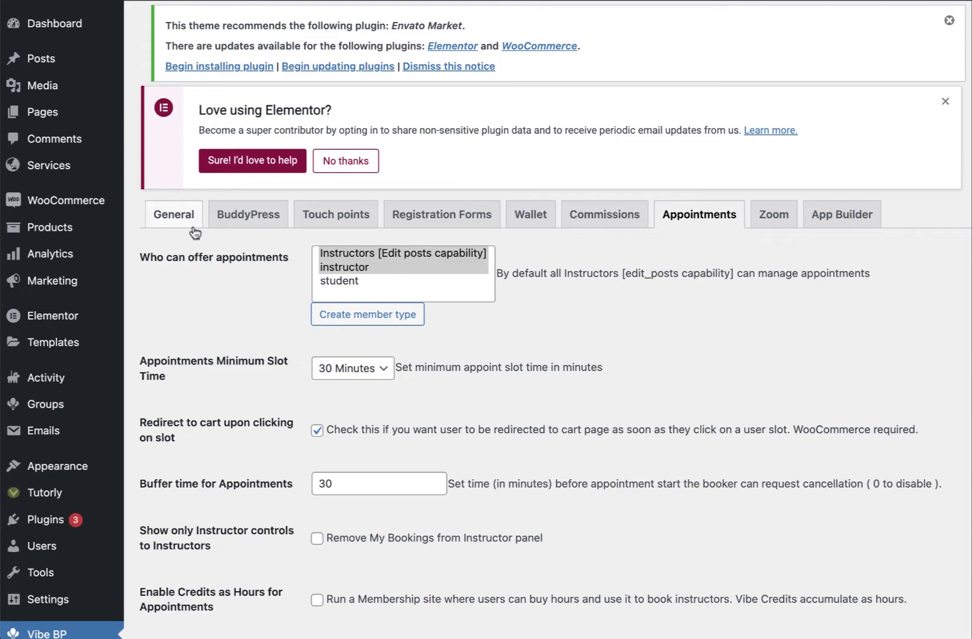
Step: Open the BuddyPress group custom fields and add a field row, keeping the Text Field type
{"action": "left_click", "coordinate": [225, 220]}
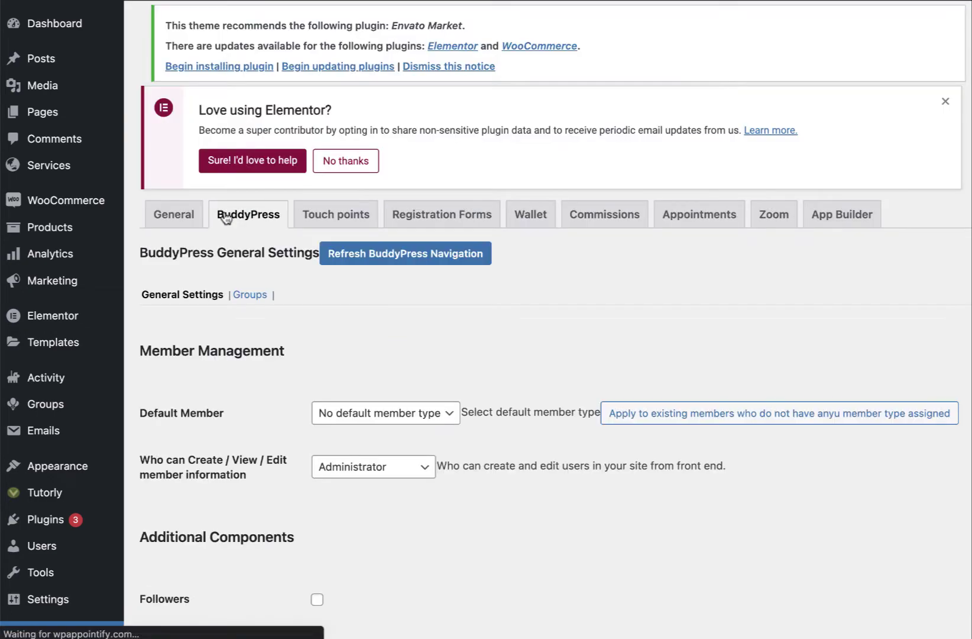
{"action": "scroll", "coordinate": [255, 276], "scroll_direction": "down", "scroll_amount": 6}
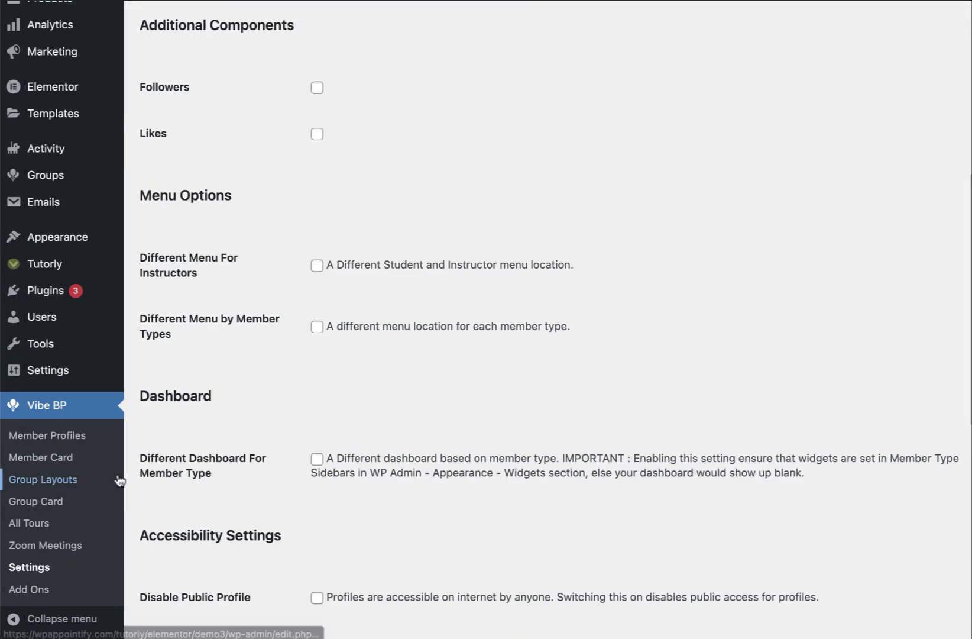
{"action": "scroll", "coordinate": [302, 399], "scroll_direction": "up", "scroll_amount": 3}
{"action": "scroll", "coordinate": [265, 213], "scroll_direction": "up", "scroll_amount": 5}
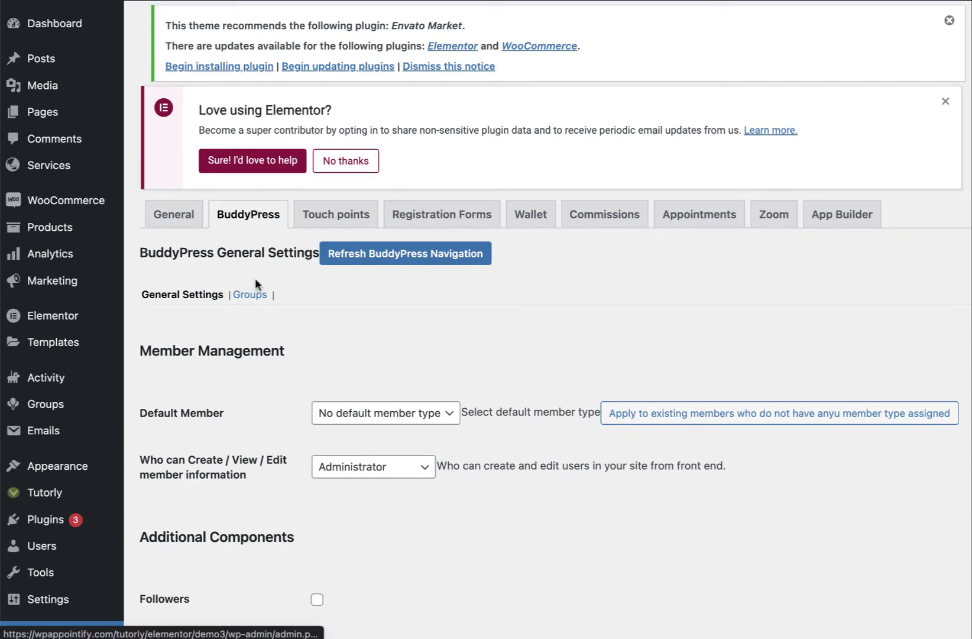
{"action": "left_click", "coordinate": [247, 295]}
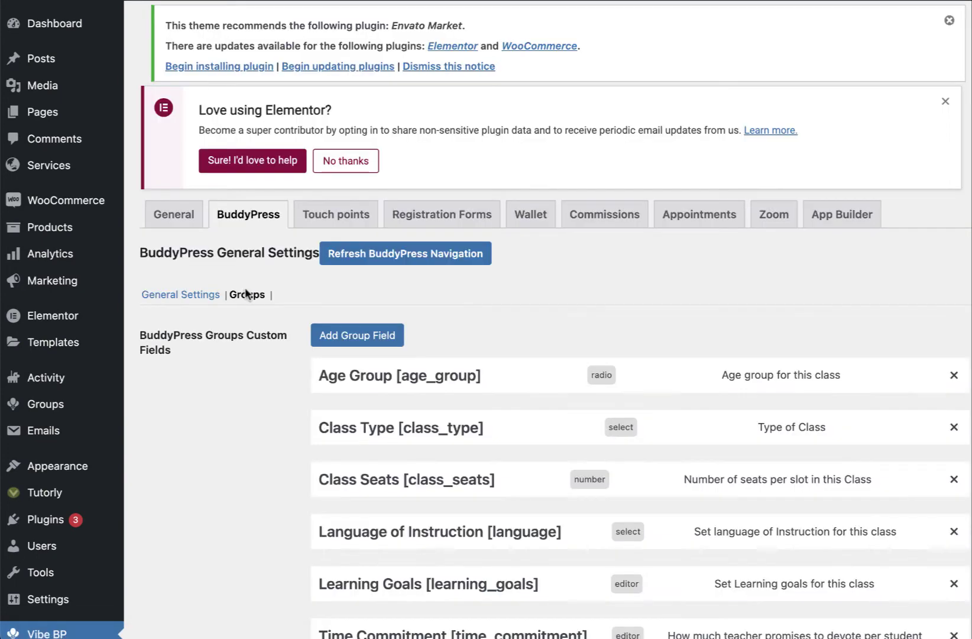
{"action": "scroll", "coordinate": [392, 392], "scroll_direction": "down", "scroll_amount": 3}
{"action": "scroll", "coordinate": [392, 392], "scroll_direction": "down", "scroll_amount": 3}
{"action": "scroll", "coordinate": [392, 392], "scroll_direction": "up", "scroll_amount": 2}
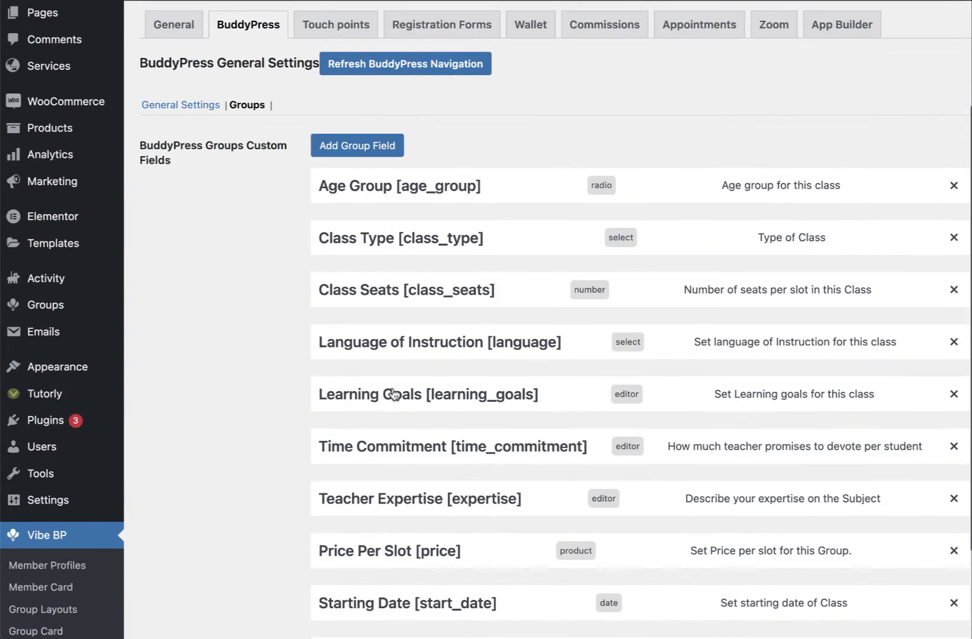
{"action": "left_click", "coordinate": [347, 149]}
{"action": "scroll", "coordinate": [444, 297], "scroll_direction": "down", "scroll_amount": 3}
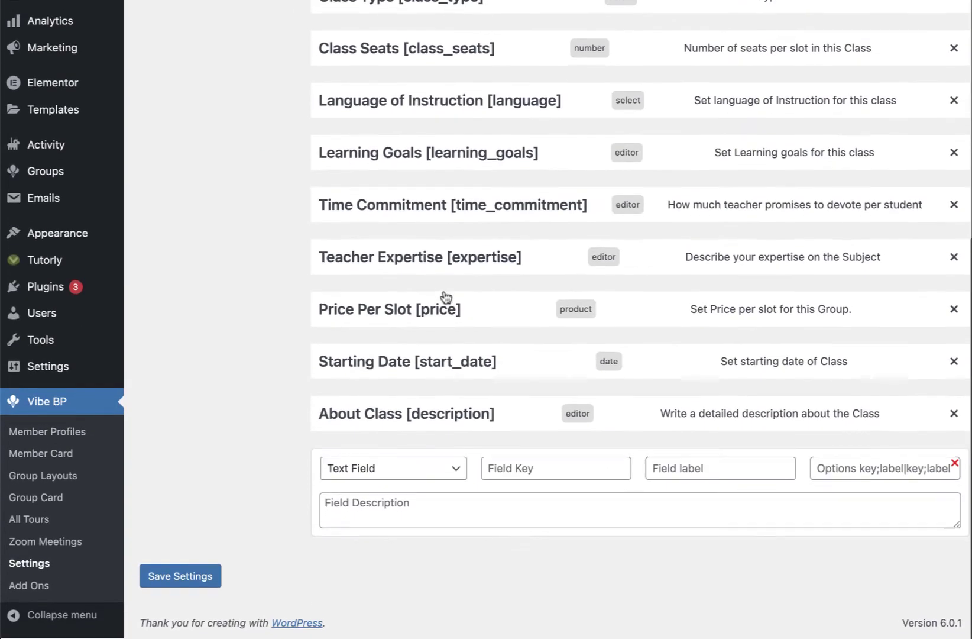
{"action": "left_click", "coordinate": [450, 481]}
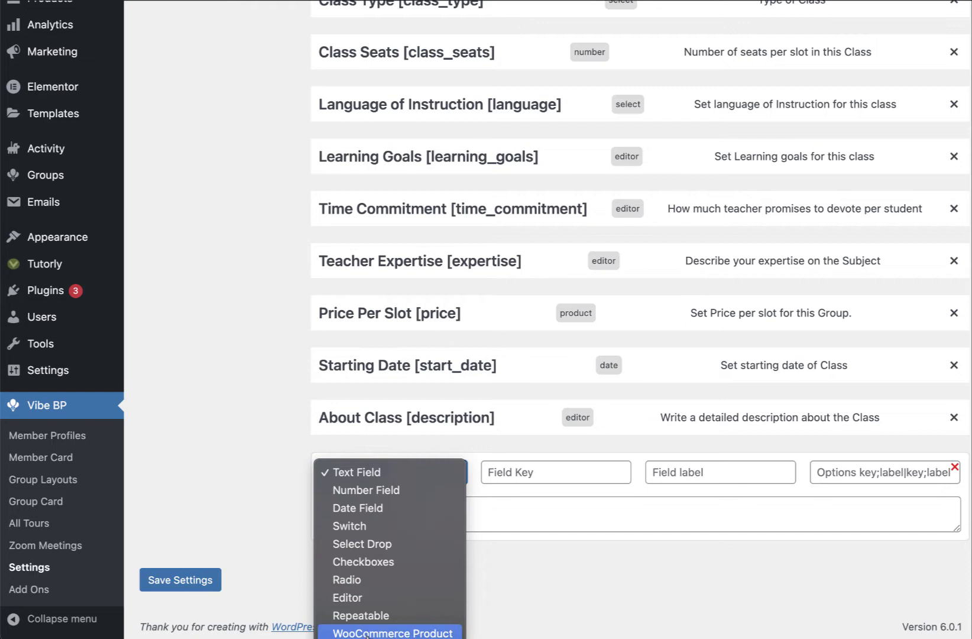
{"action": "left_click", "coordinate": [525, 536]}
Step: Look over the new field's key, label and options, then discard the row
{"action": "left_click", "coordinate": [542, 472]}
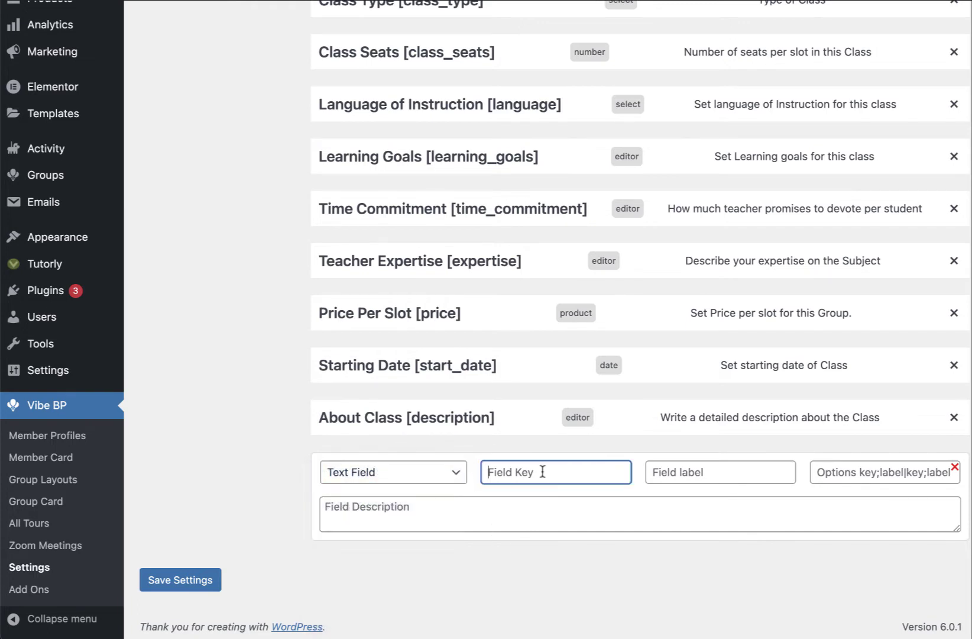
{"action": "left_click", "coordinate": [772, 474]}
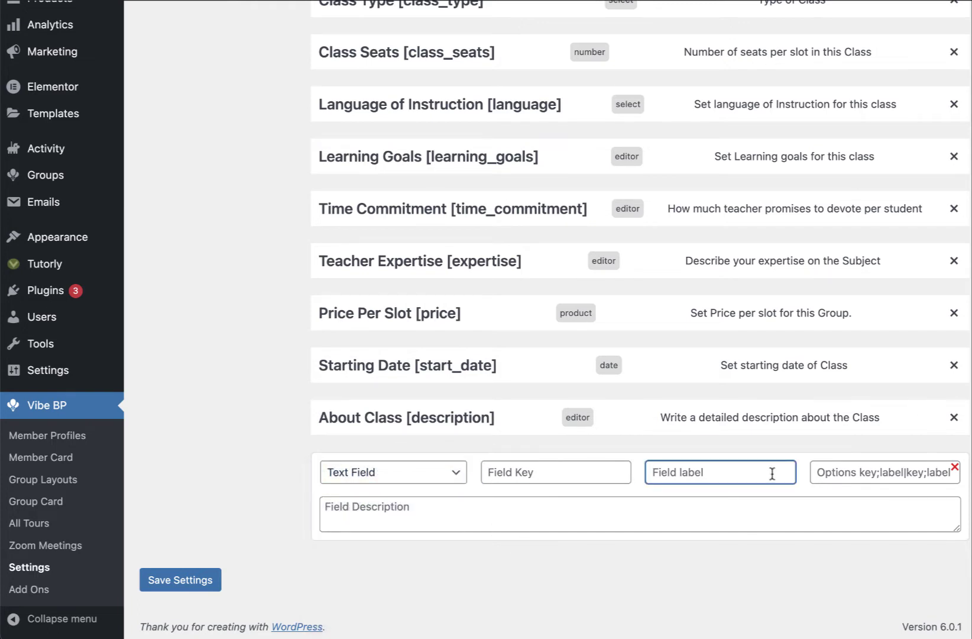
{"action": "left_click", "coordinate": [869, 473]}
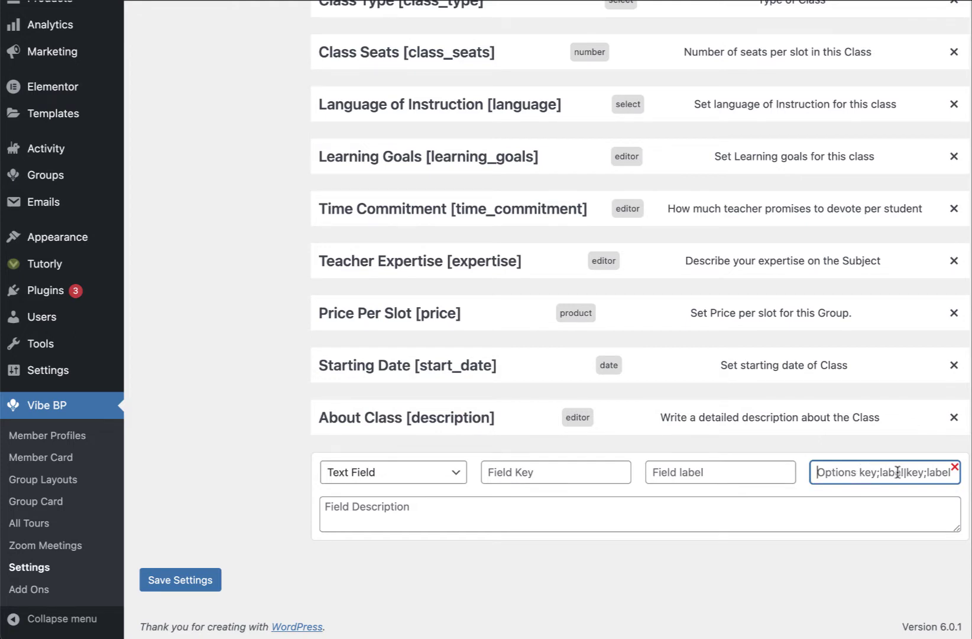
{"action": "left_click", "coordinate": [955, 468]}
{"action": "scroll", "coordinate": [750, 447], "scroll_direction": "up", "scroll_amount": 2}
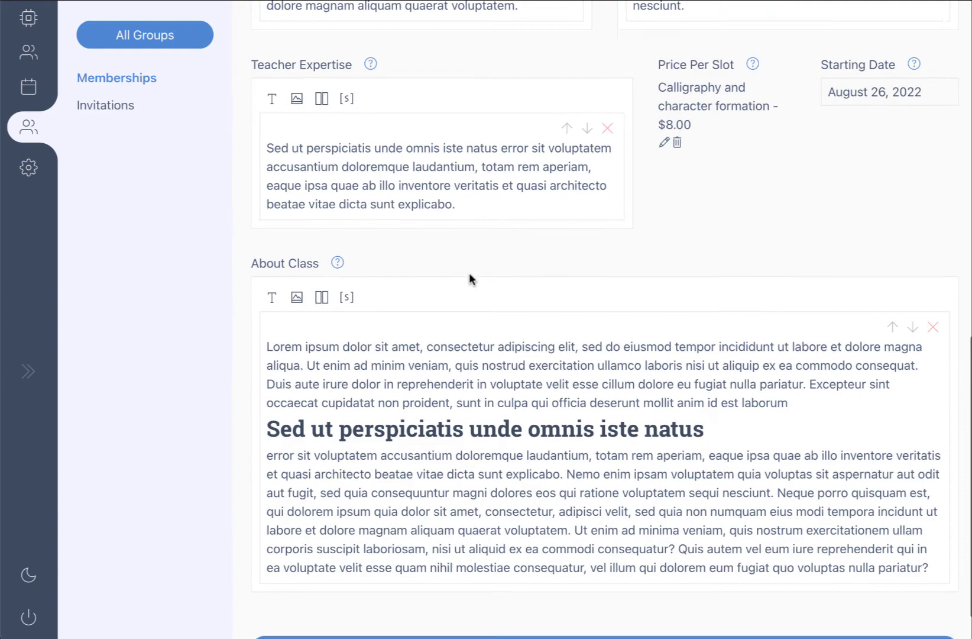
{"action": "scroll", "coordinate": [468, 272], "scroll_direction": "down", "scroll_amount": 2}
{"action": "scroll", "coordinate": [468, 272], "scroll_direction": "up", "scroll_amount": 5}
{"action": "scroll", "coordinate": [480, 287], "scroll_direction": "up", "scroll_amount": 6}
{"action": "scroll", "coordinate": [480, 287], "scroll_direction": "down", "scroll_amount": 2}
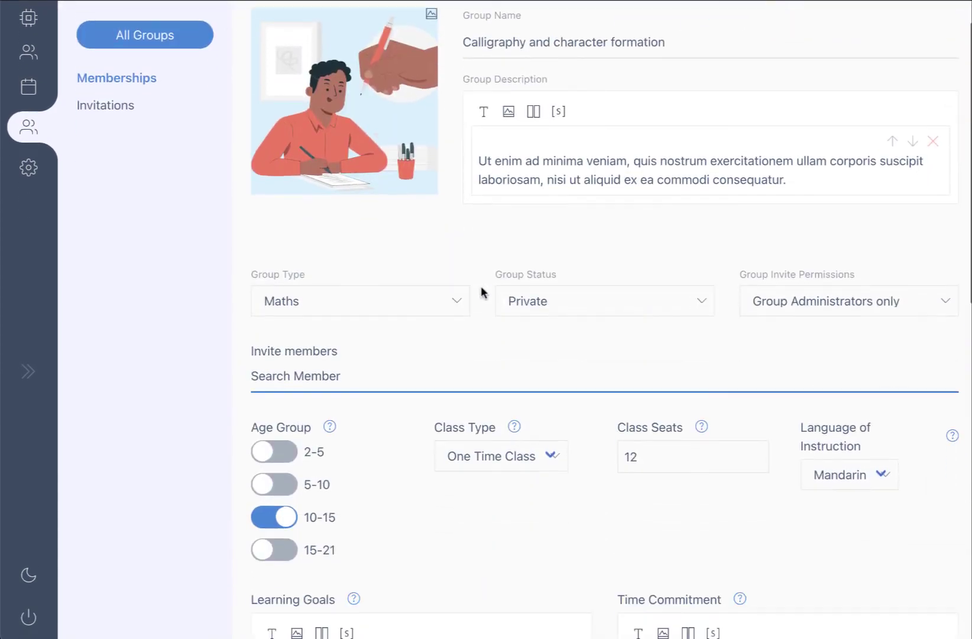
{"action": "scroll", "coordinate": [481, 287], "scroll_direction": "down", "scroll_amount": 6}
{"action": "scroll", "coordinate": [481, 286], "scroll_direction": "down", "scroll_amount": 5}
{"action": "scroll", "coordinate": [665, 215], "scroll_direction": "up", "scroll_amount": 1}
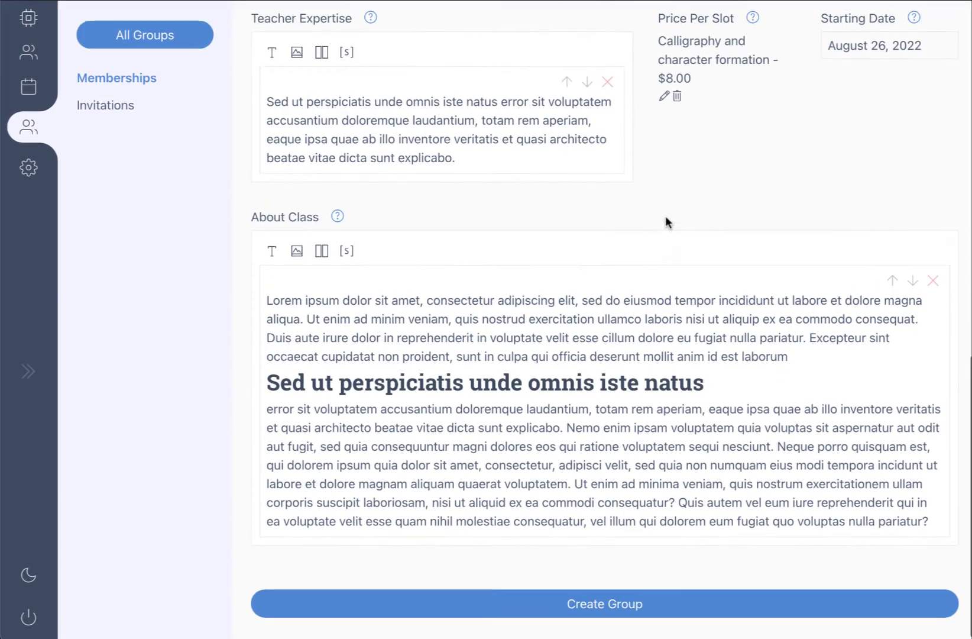
{"action": "scroll", "coordinate": [665, 216], "scroll_direction": "up", "scroll_amount": 3}
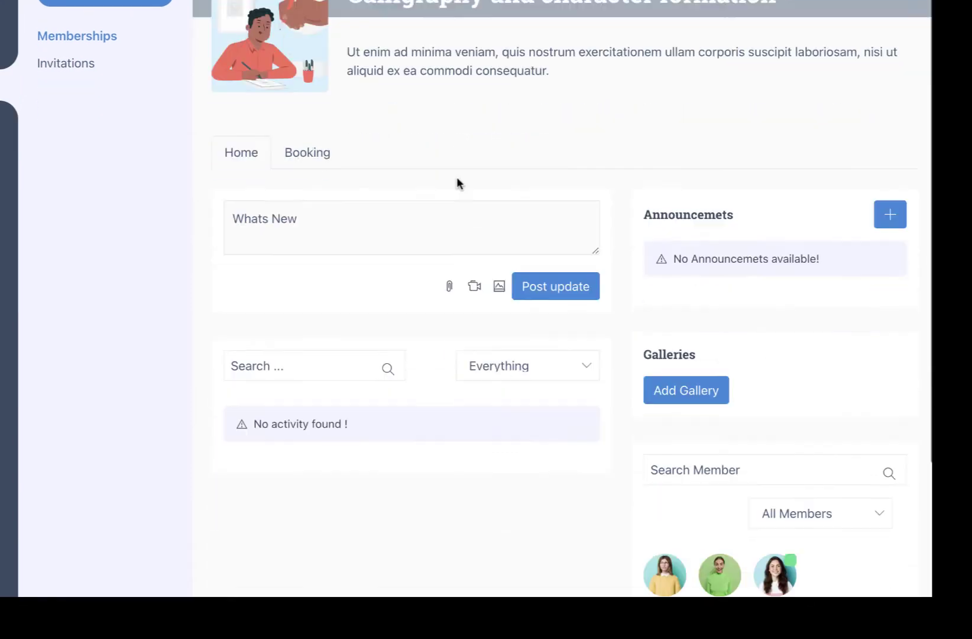
{"action": "scroll", "coordinate": [458, 178], "scroll_direction": "down", "scroll_amount": 3}
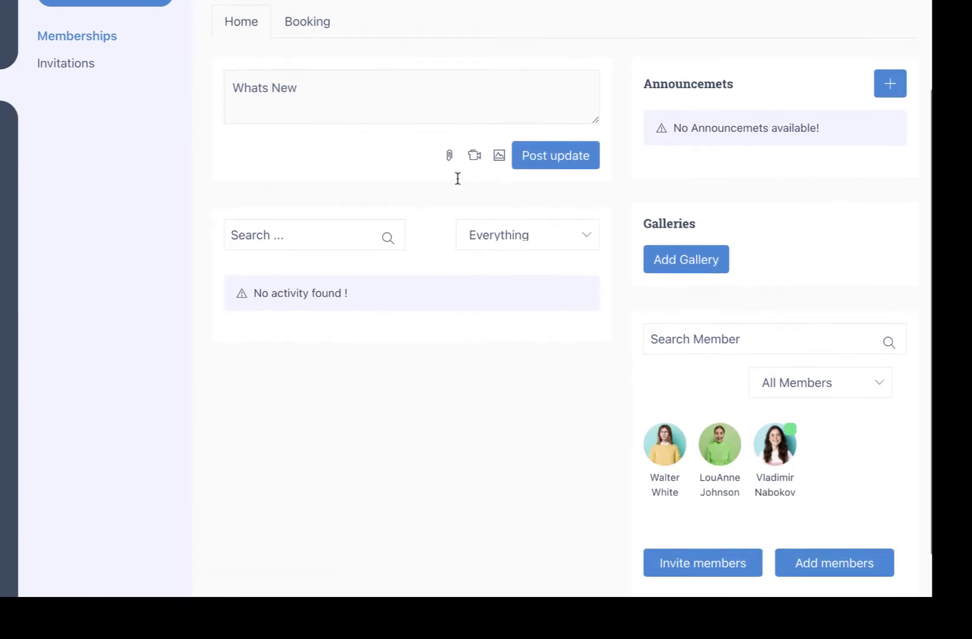
{"action": "scroll", "coordinate": [458, 178], "scroll_direction": "up", "scroll_amount": 5}
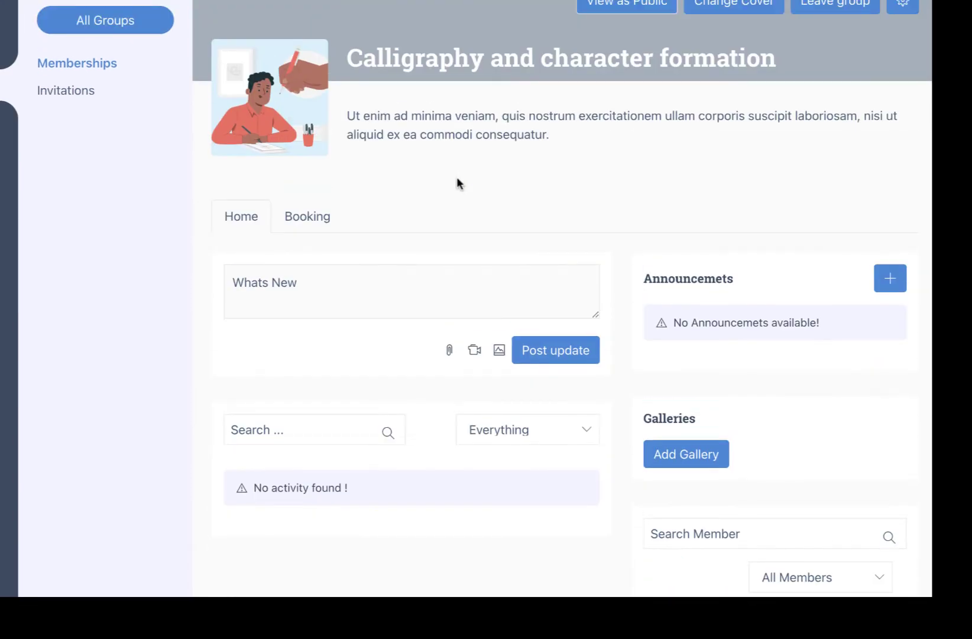
Step: Add the announcement 'This is an annoncement' through the group's Announcements form
{"action": "left_click", "coordinate": [343, 280]}
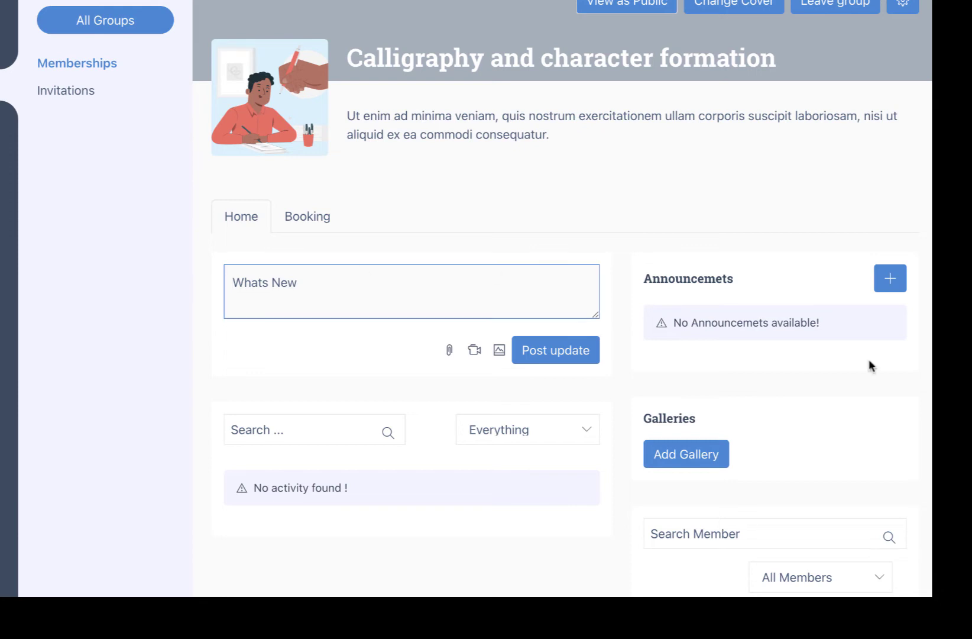
{"action": "left_click", "coordinate": [895, 280]}
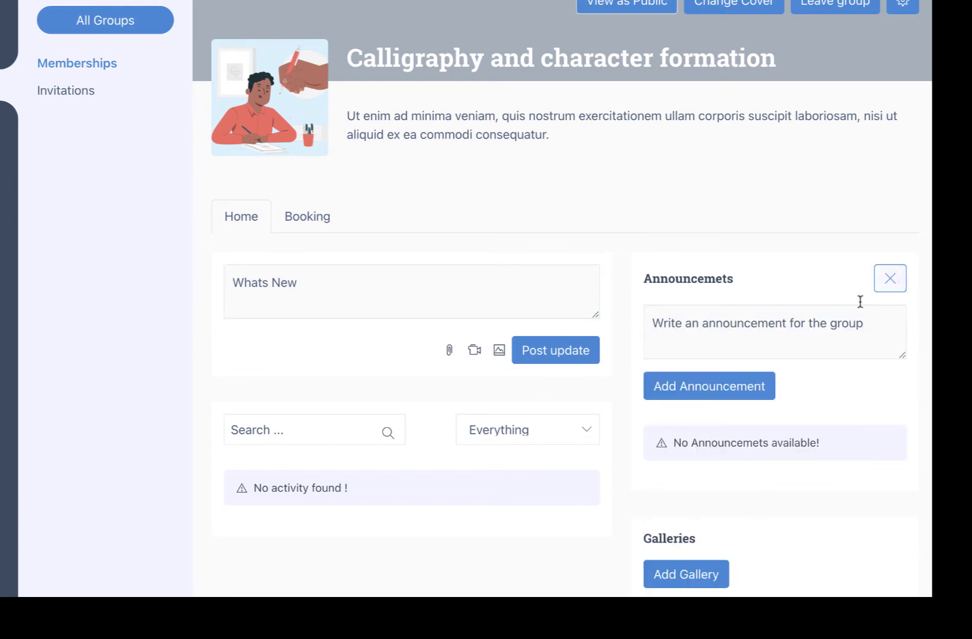
{"action": "left_click", "coordinate": [734, 333]}
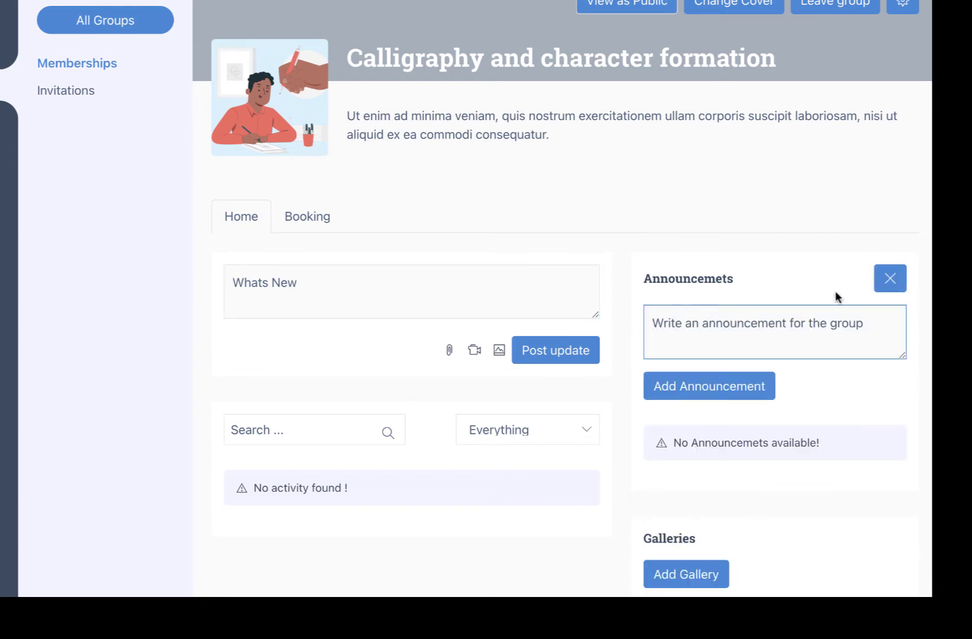
{"action": "left_click", "coordinate": [890, 279]}
{"action": "left_click", "coordinate": [890, 279]}
{"action": "left_click", "coordinate": [746, 328]}
{"action": "type", "text": "This is an a"}
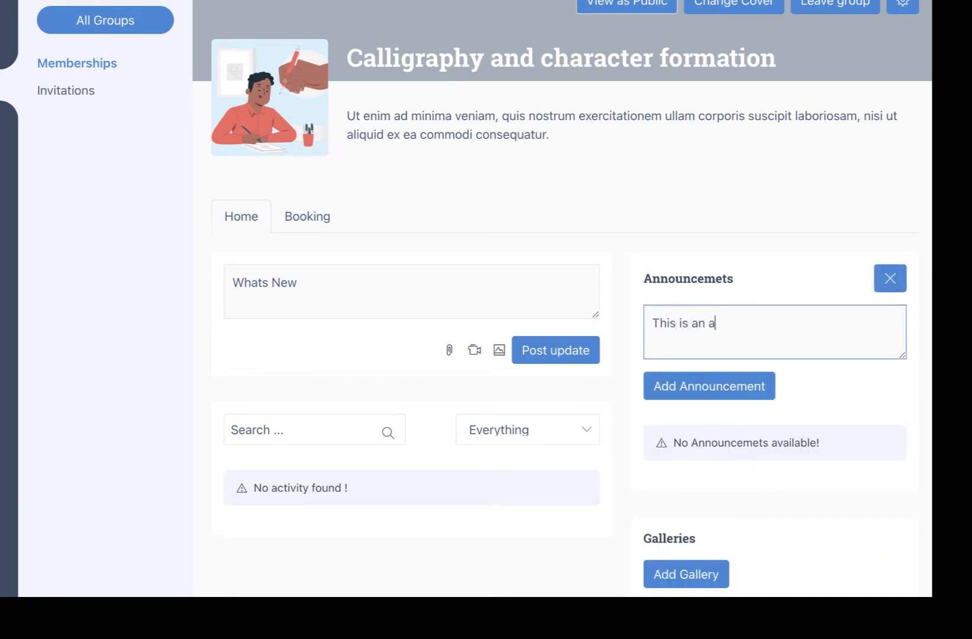
{"action": "type", "text": "nnoncement"}
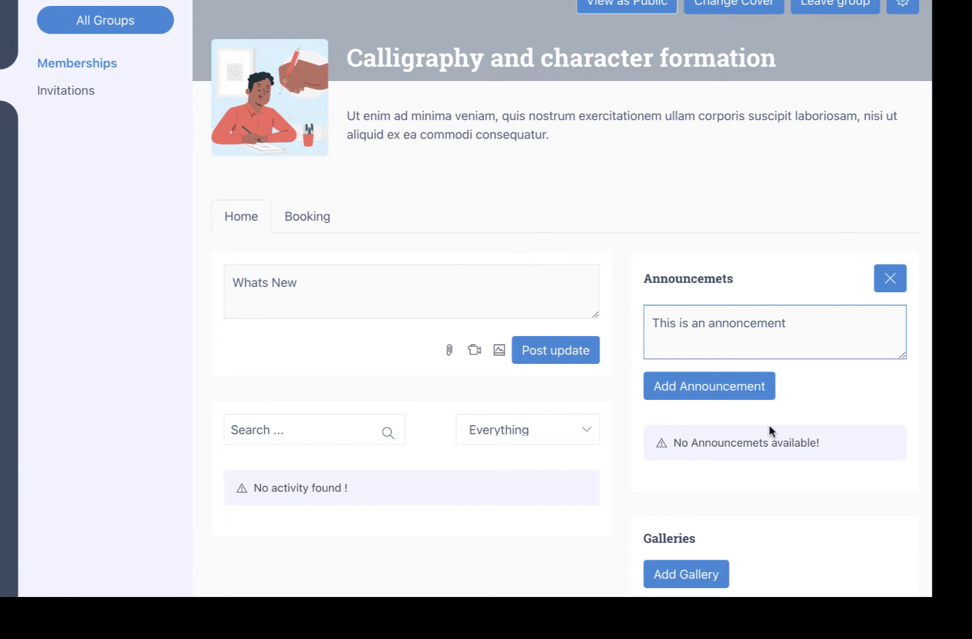
{"action": "left_click", "coordinate": [750, 394]}
{"action": "scroll", "coordinate": [821, 413], "scroll_direction": "down", "scroll_amount": 1}
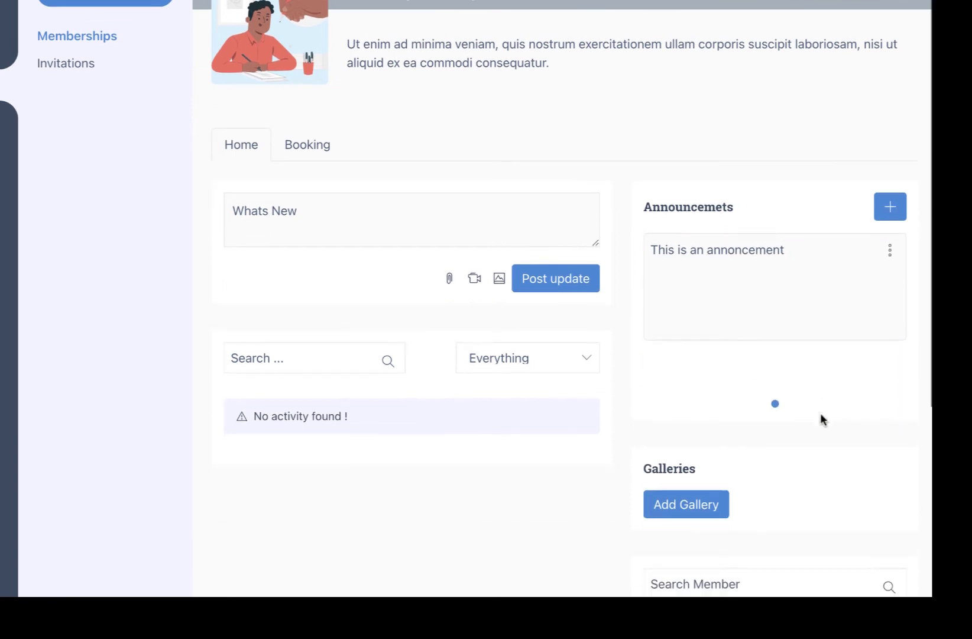
{"action": "scroll", "coordinate": [821, 413], "scroll_direction": "down", "scroll_amount": 3}
Step: Create and save a new group gallery titled 'Independence day'
{"action": "left_click", "coordinate": [709, 320]}
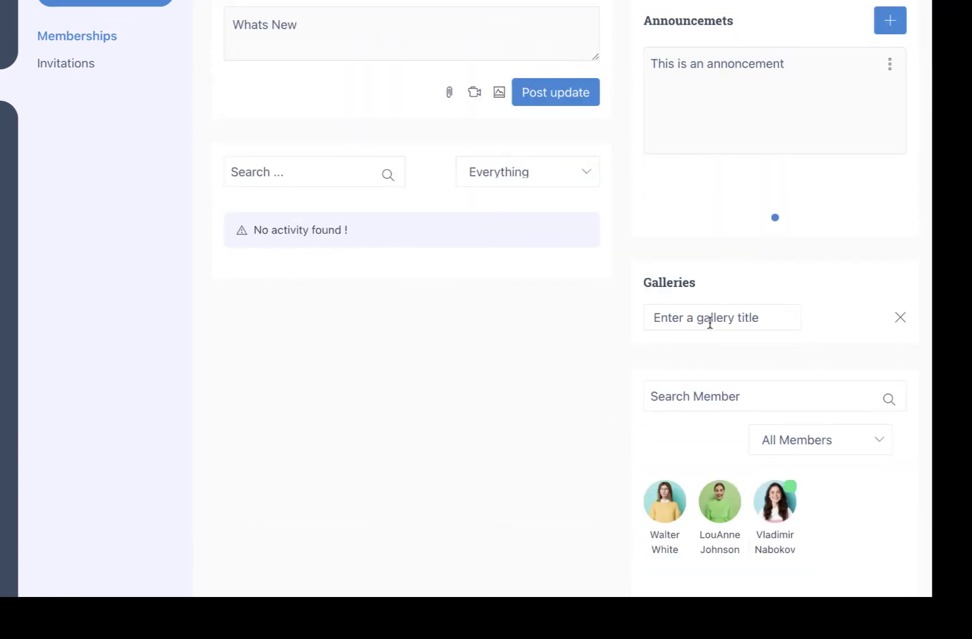
{"action": "left_click", "coordinate": [740, 316]}
{"action": "type", "text": "Fea"}
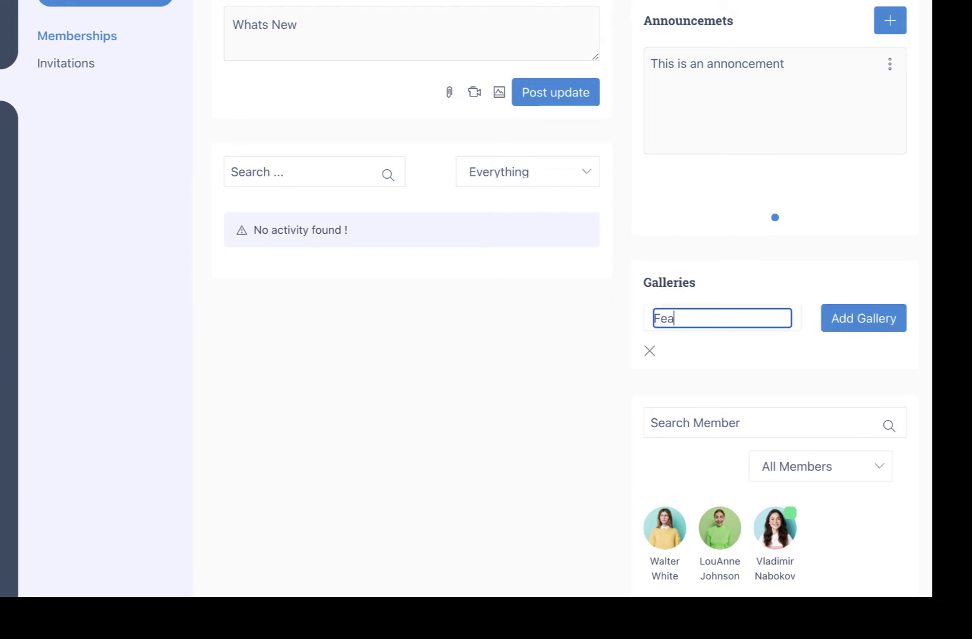
{"action": "type", "text": "ture"}
{"action": "key", "text": "ctrl+a"}
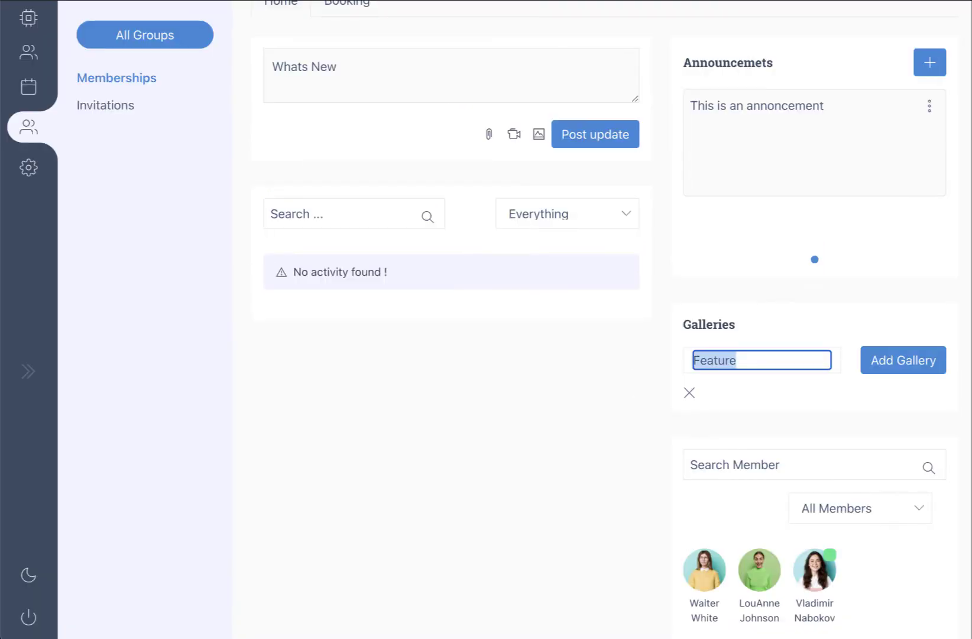
{"action": "type", "text": "Ind"}
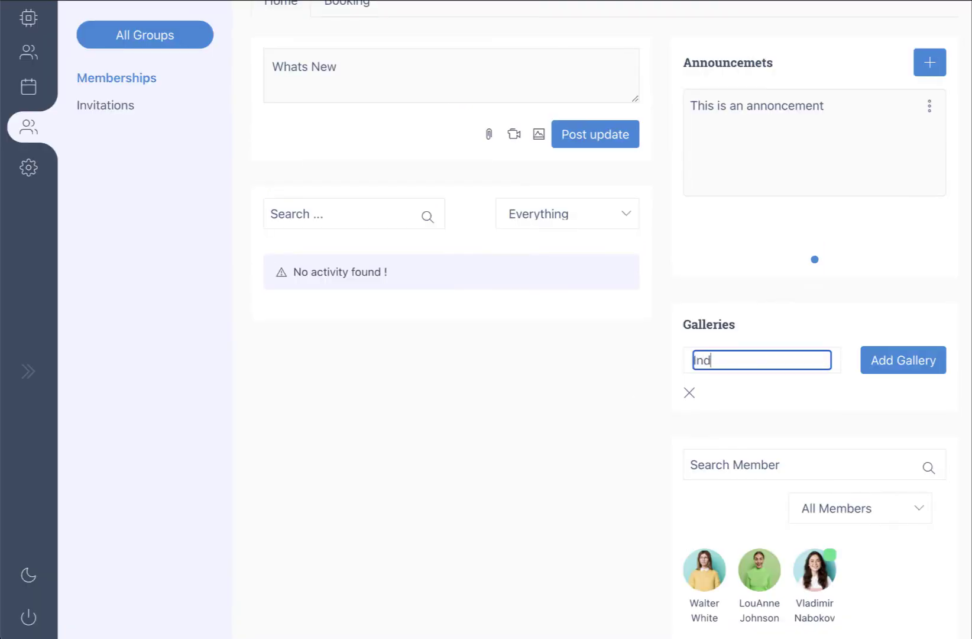
{"action": "type", "text": "ependence day"}
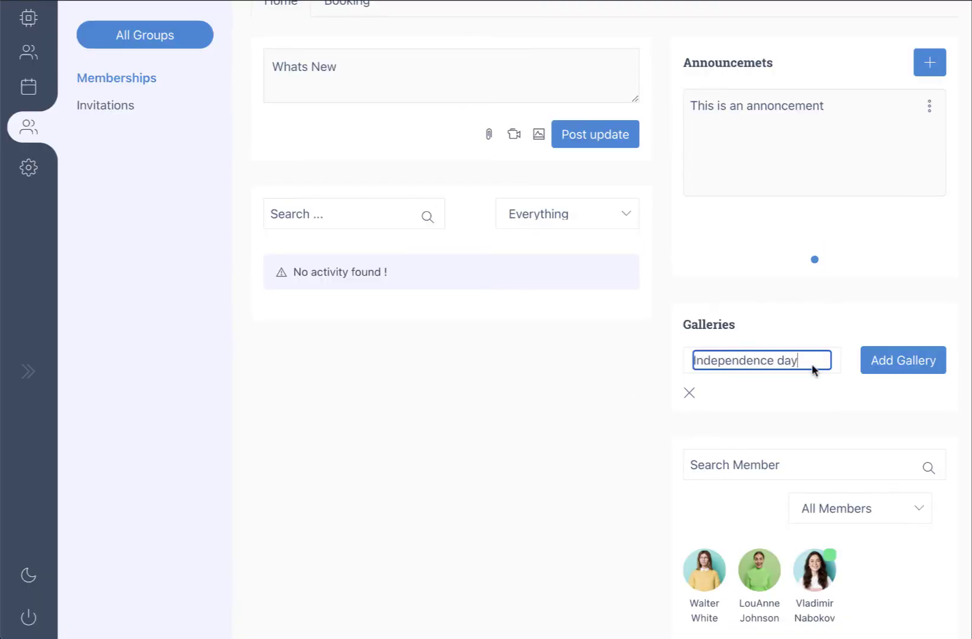
{"action": "left_click", "coordinate": [897, 359]}
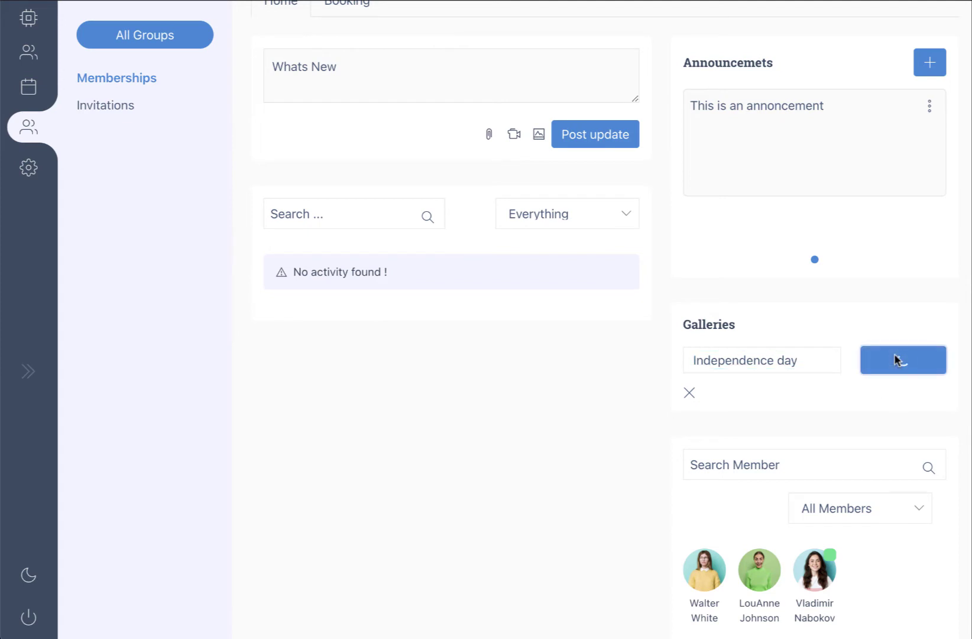
{"action": "left_click", "coordinate": [755, 482]}
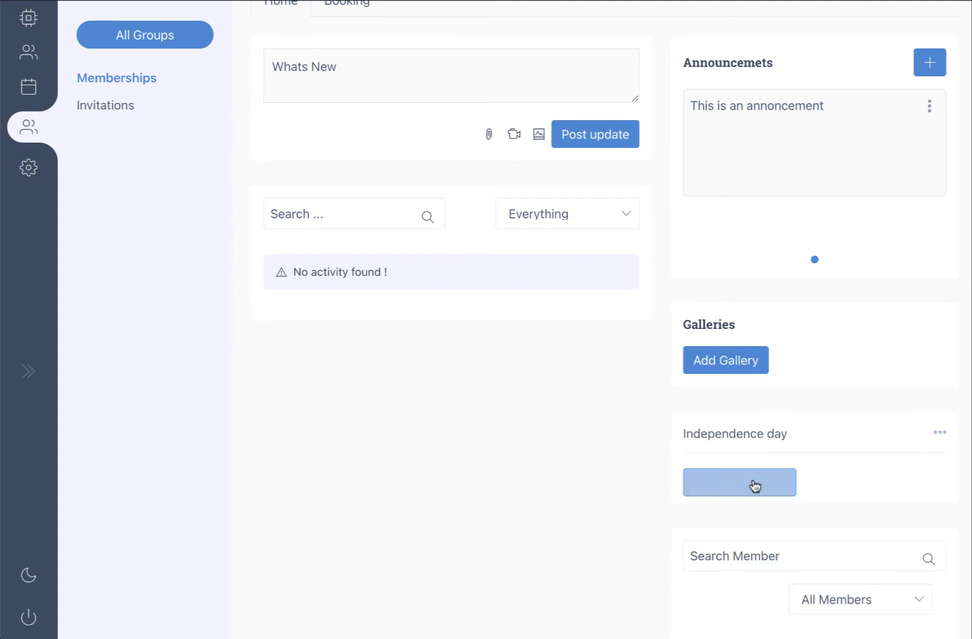
Step: Upload the purple-background and yellow-shirt portraits to the gallery and save it
{"action": "left_click", "coordinate": [942, 431]}
{"action": "left_click", "coordinate": [908, 466]}
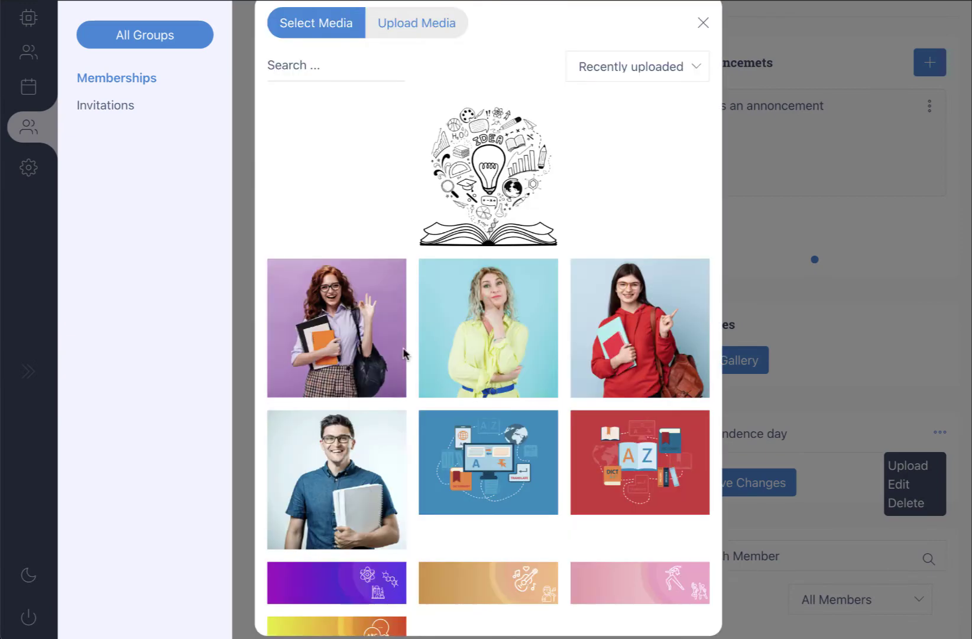
{"action": "left_click", "coordinate": [405, 354]}
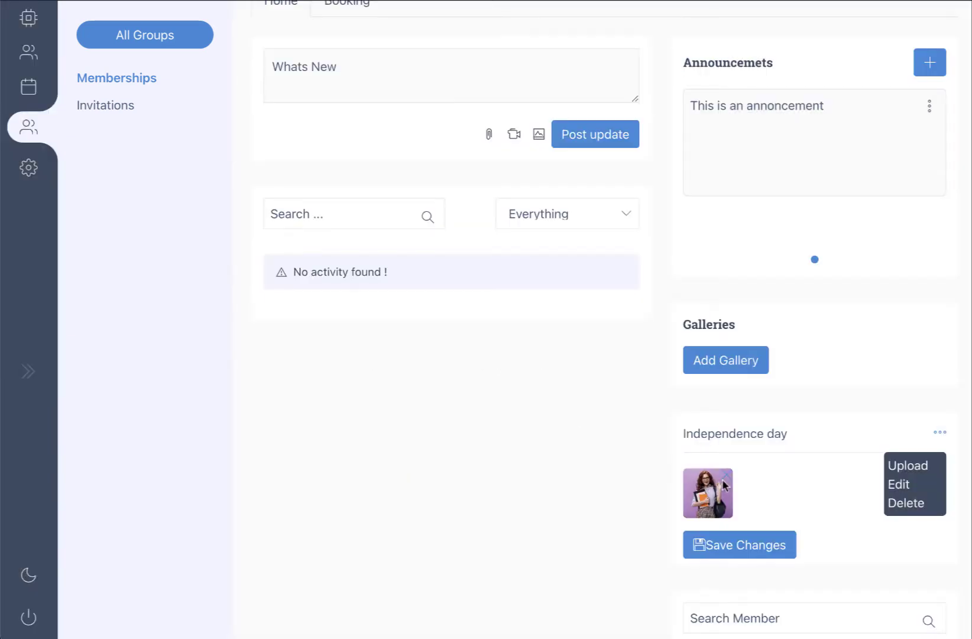
{"action": "left_click", "coordinate": [925, 471]}
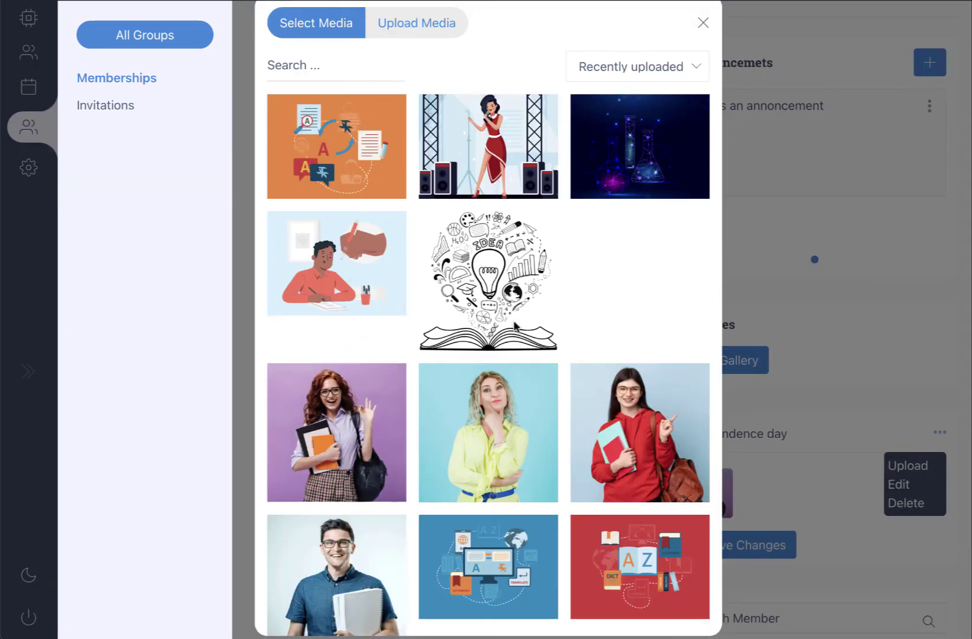
{"action": "left_click", "coordinate": [511, 467]}
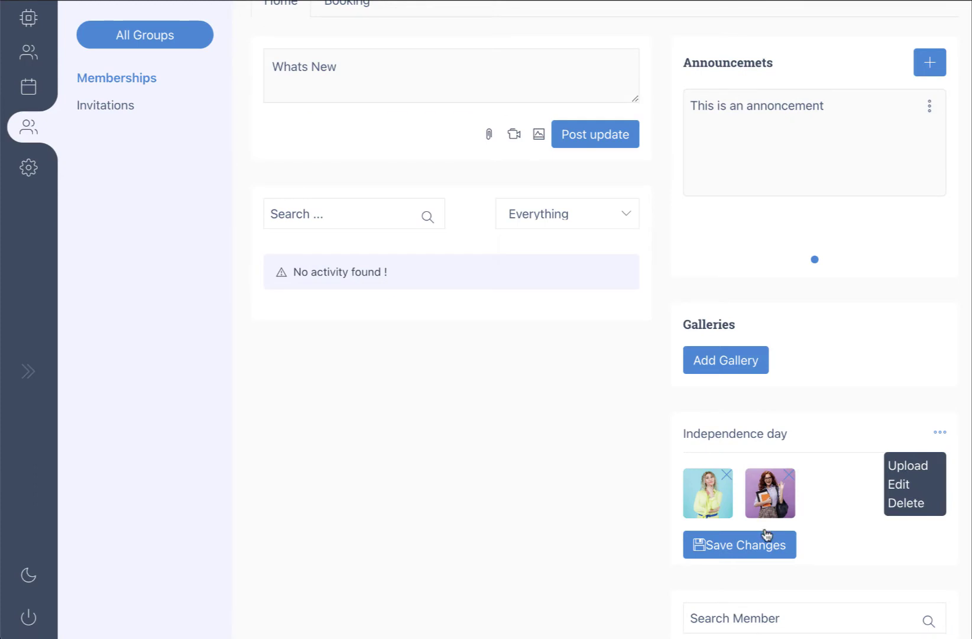
{"action": "left_click", "coordinate": [735, 556]}
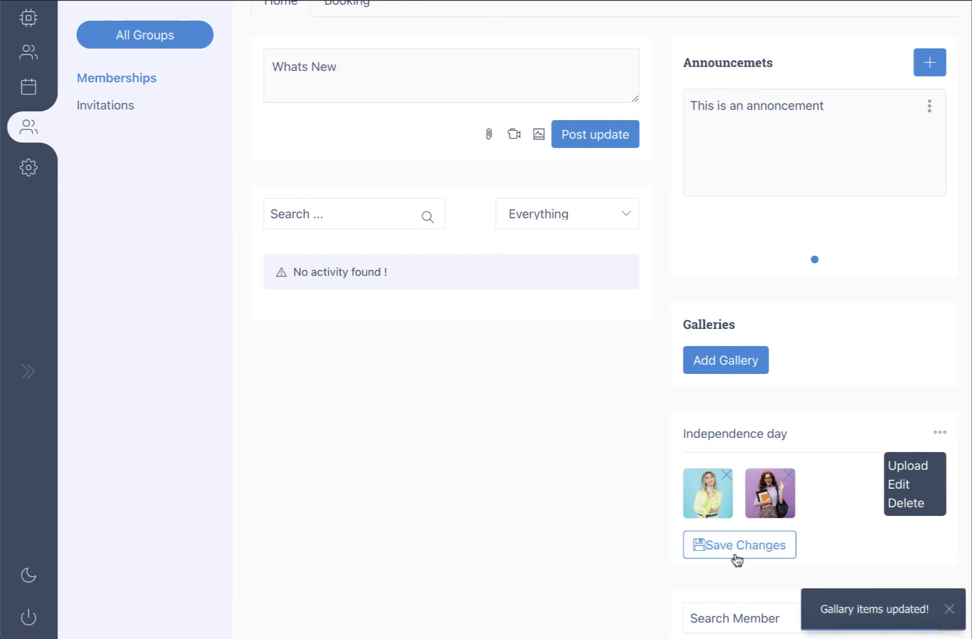
{"action": "scroll", "coordinate": [764, 489], "scroll_direction": "up", "scroll_amount": 3}
Step: Post 'This is activity section.' to the Calligraphy group feed and view its Booking tab
{"action": "left_click", "coordinate": [386, 311]}
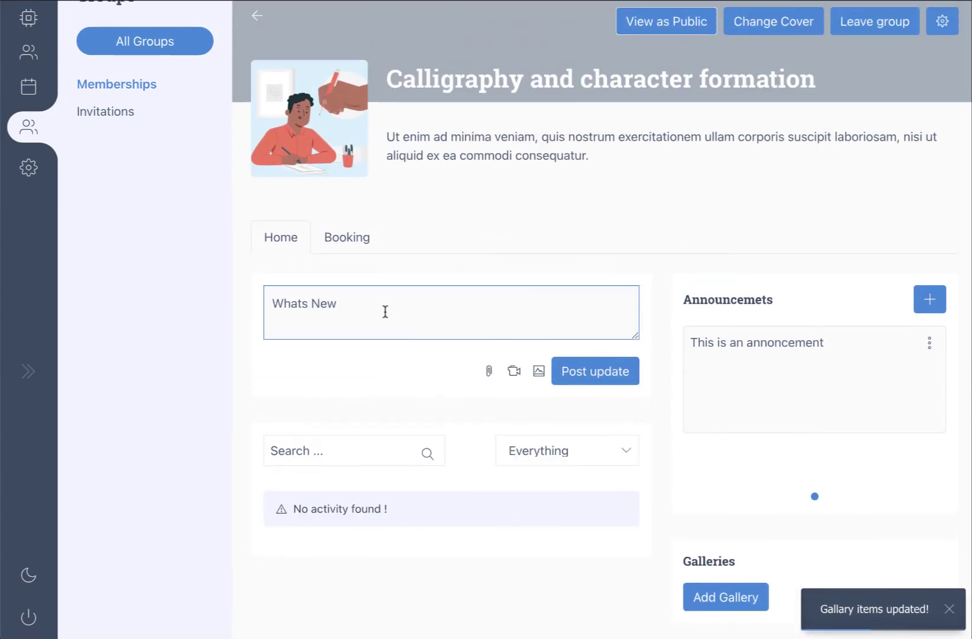
{"action": "type", "text": "This is "}
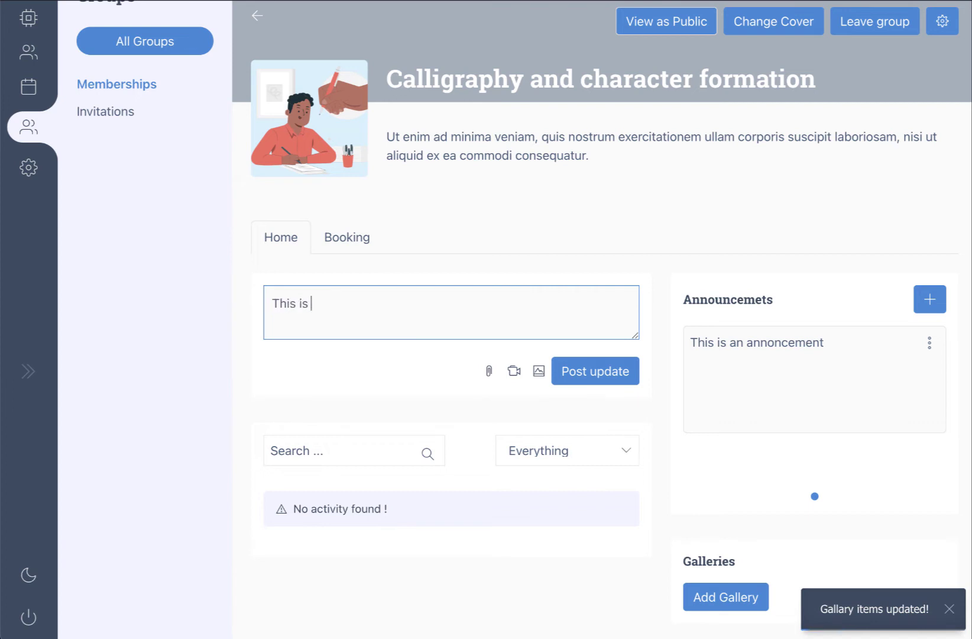
{"action": "type", "text": "activity section."}
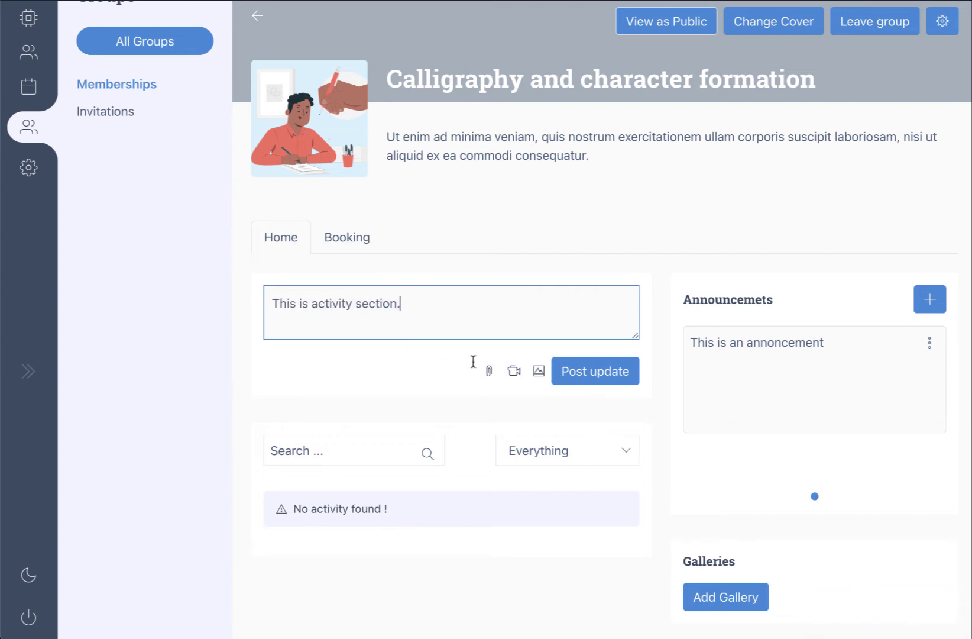
{"action": "left_click", "coordinate": [612, 372]}
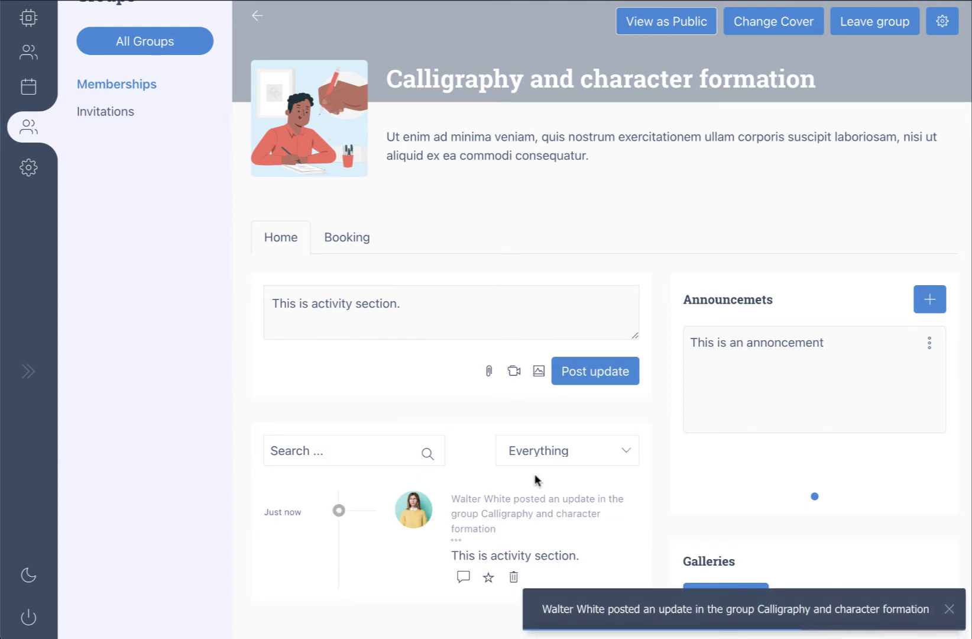
{"action": "left_click", "coordinate": [334, 236]}
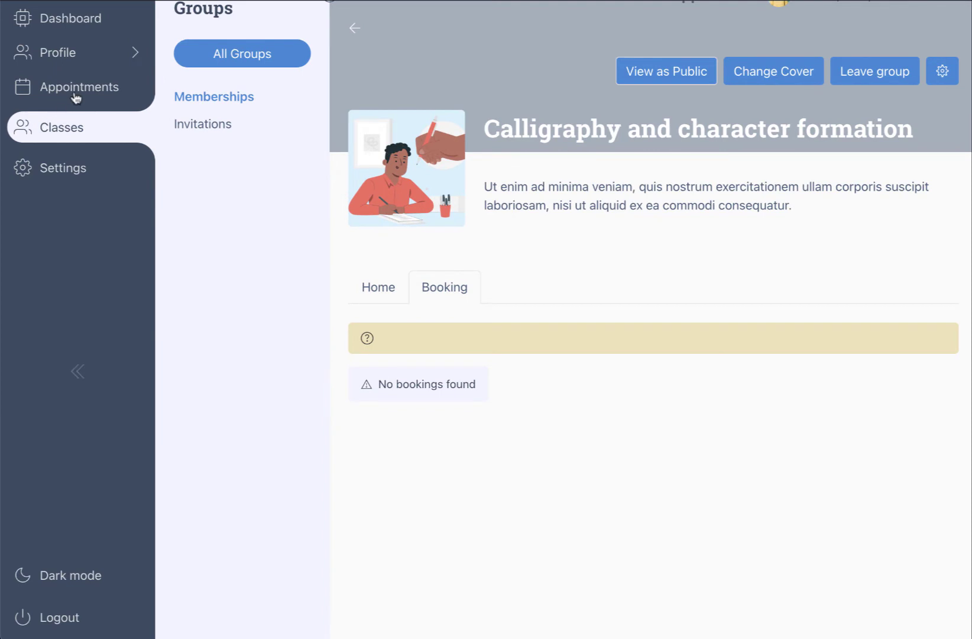
Step: Open the Manage Slots calendar under Appointments and start a new slot
{"action": "left_click", "coordinate": [75, 91]}
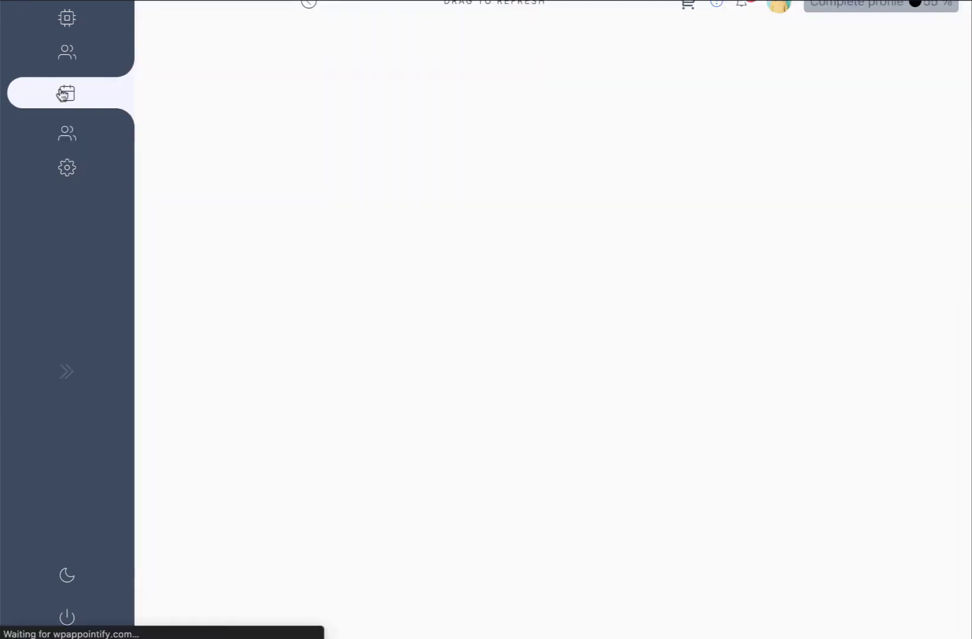
{"action": "scroll", "coordinate": [228, 415], "scroll_direction": "up", "scroll_amount": 1}
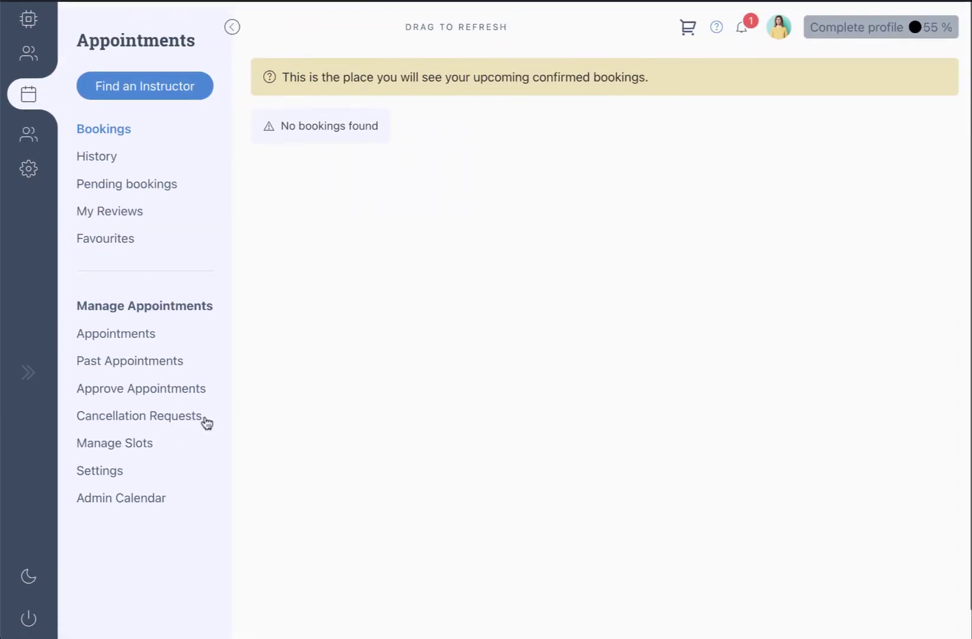
{"action": "left_click", "coordinate": [125, 446]}
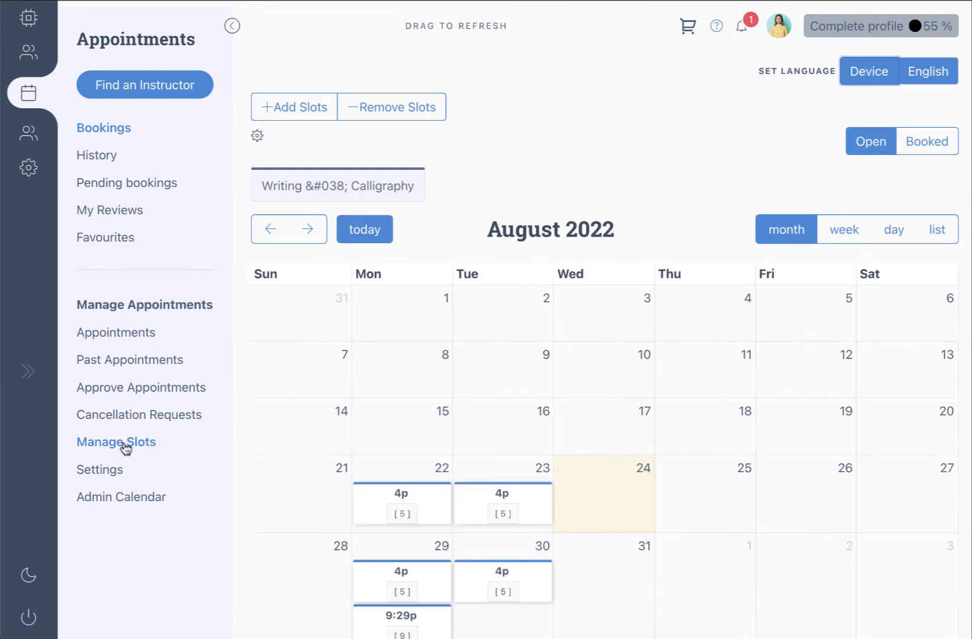
{"action": "left_click", "coordinate": [297, 107]}
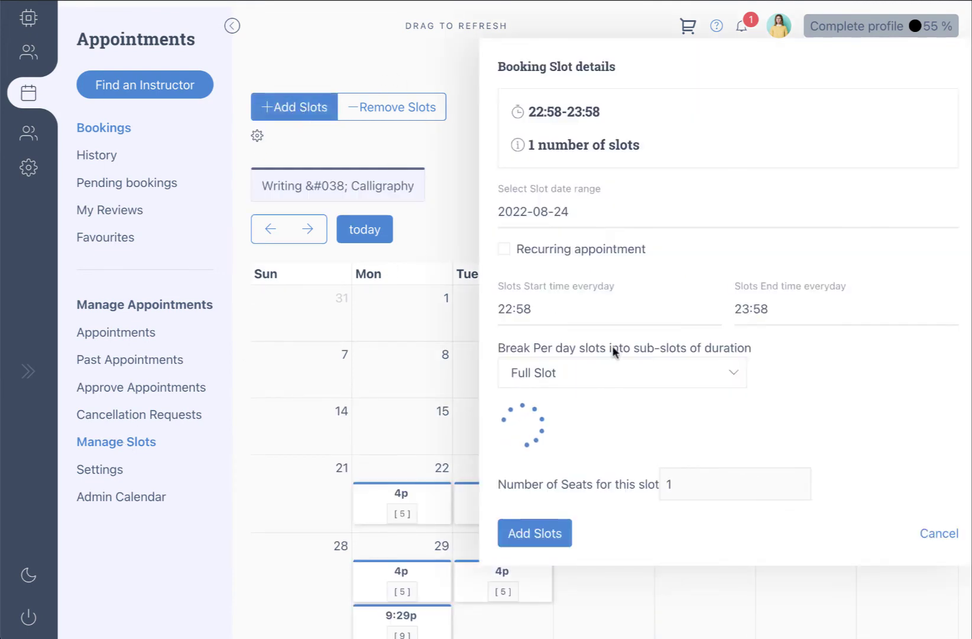
Step: Set the slot to 16–17 August 2022, from 22:00 to 23:00
{"action": "left_click", "coordinate": [573, 223]}
{"action": "left_click", "coordinate": [573, 348]}
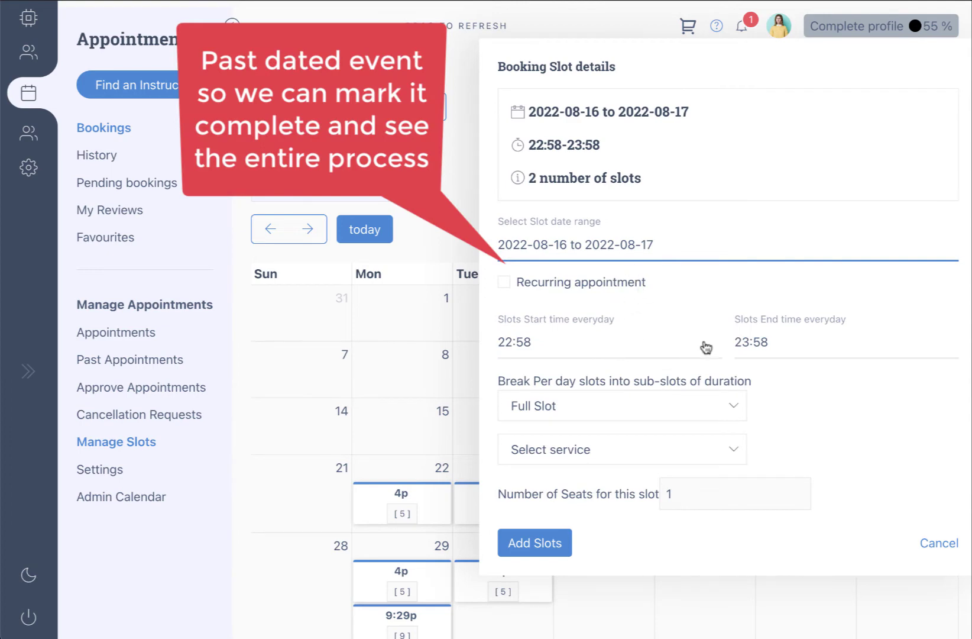
{"action": "left_click", "coordinate": [692, 351]}
{"action": "double_click", "coordinate": [642, 376]}
{"action": "type", "text": "00"}
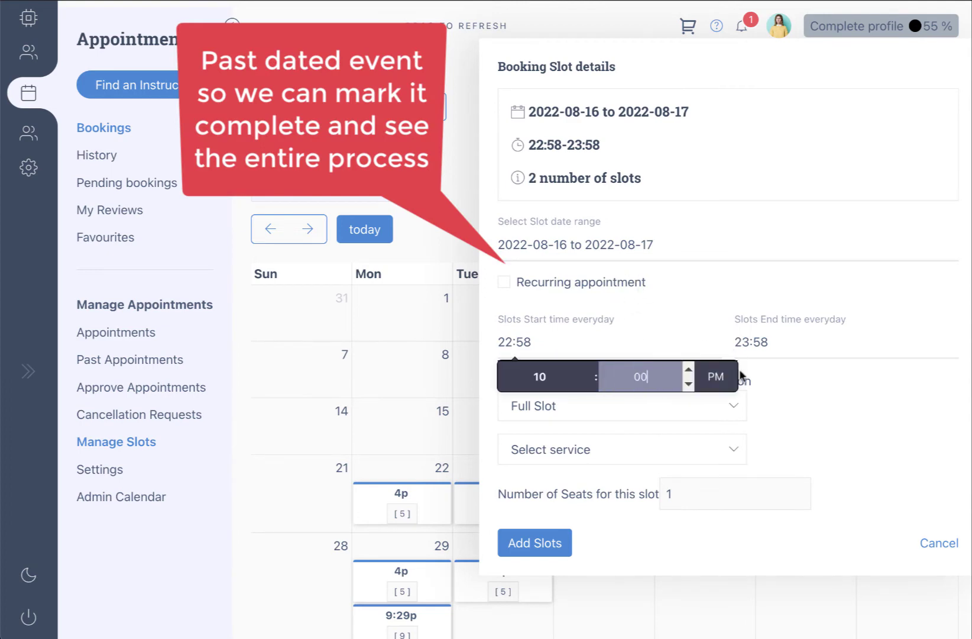
{"action": "left_click", "coordinate": [768, 346]}
{"action": "double_click", "coordinate": [908, 375]}
{"action": "type", "text": "0"}
{"action": "left_click", "coordinate": [874, 445]}
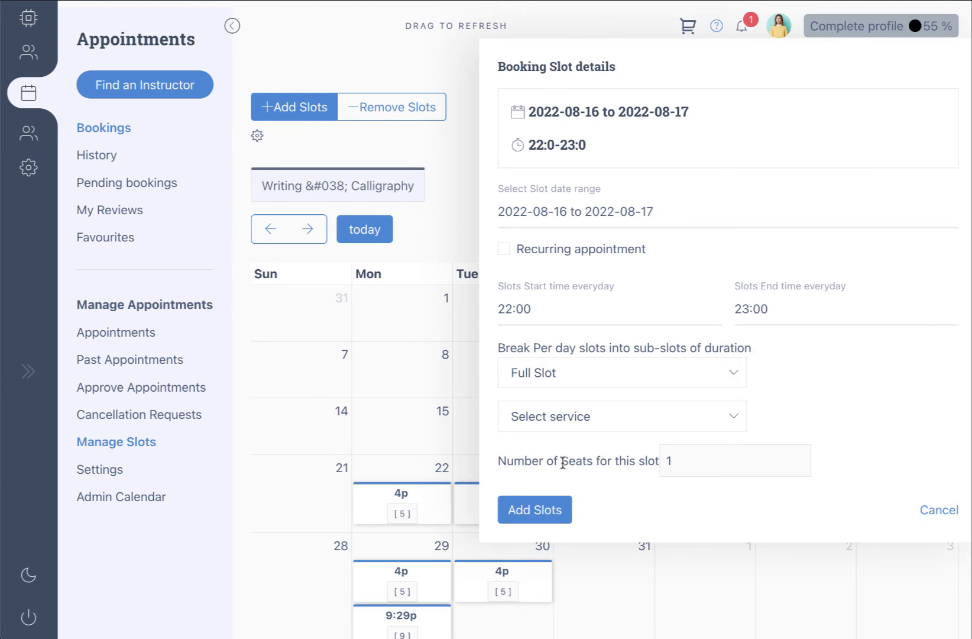
{"action": "left_click_drag", "start_coordinate": [509, 460], "coordinate": [645, 460]}
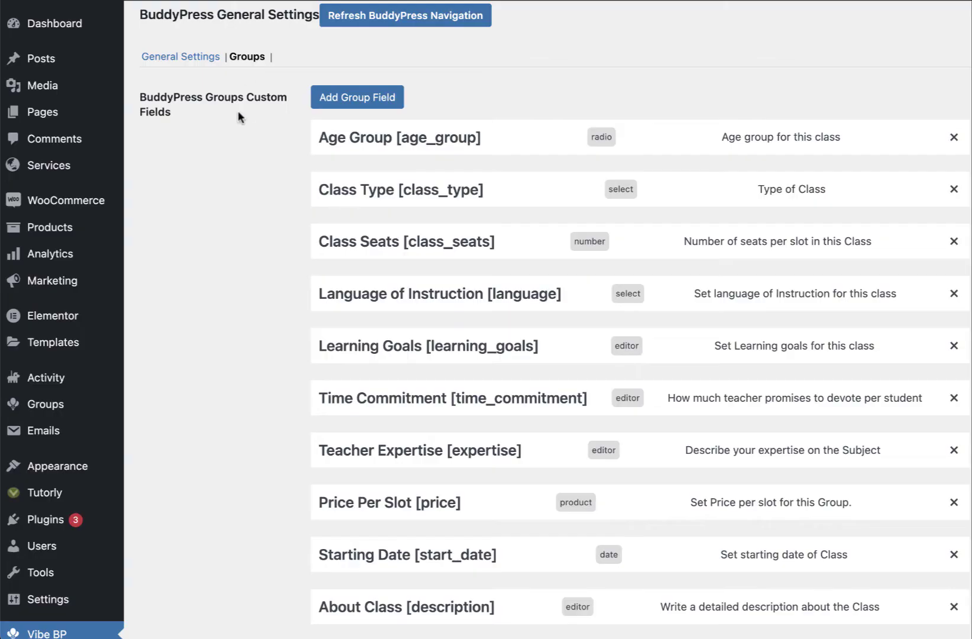
{"action": "scroll", "coordinate": [238, 111], "scroll_direction": "up", "scroll_amount": 2}
Step: Open the Appointments tab in Vibe BP Settings to review its options
{"action": "left_click", "coordinate": [678, 126]}
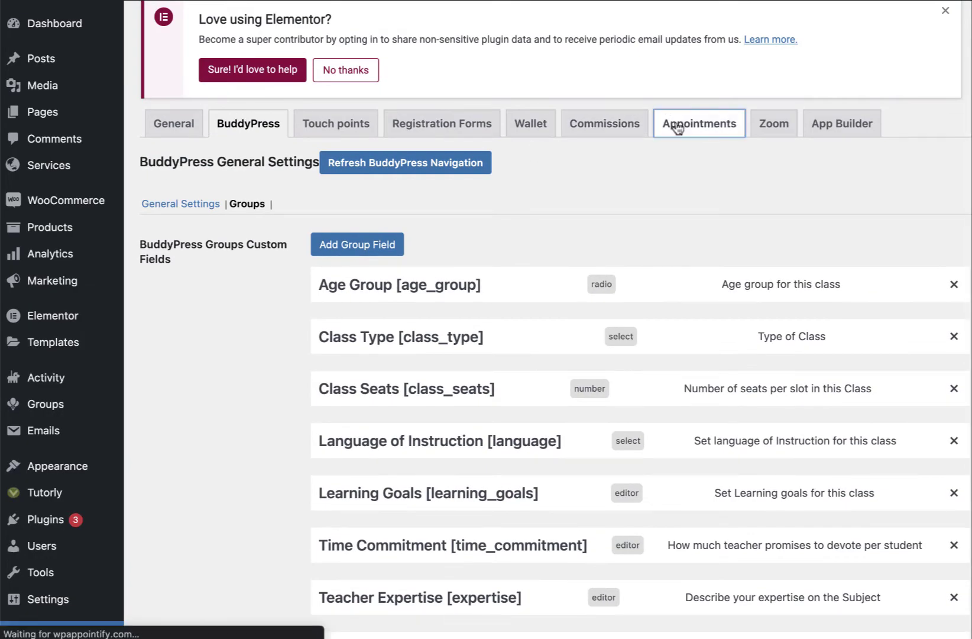
{"action": "scroll", "coordinate": [687, 330], "scroll_direction": "down", "scroll_amount": 5}
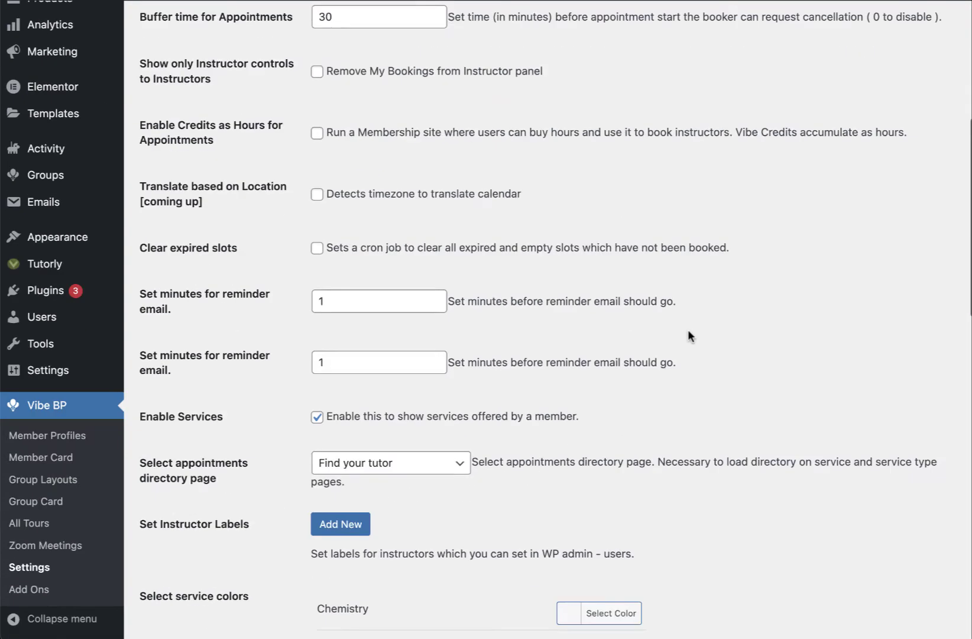
{"action": "scroll", "coordinate": [643, 344], "scroll_direction": "up", "scroll_amount": 4}
{"action": "scroll", "coordinate": [690, 240], "scroll_direction": "up", "scroll_amount": 3}
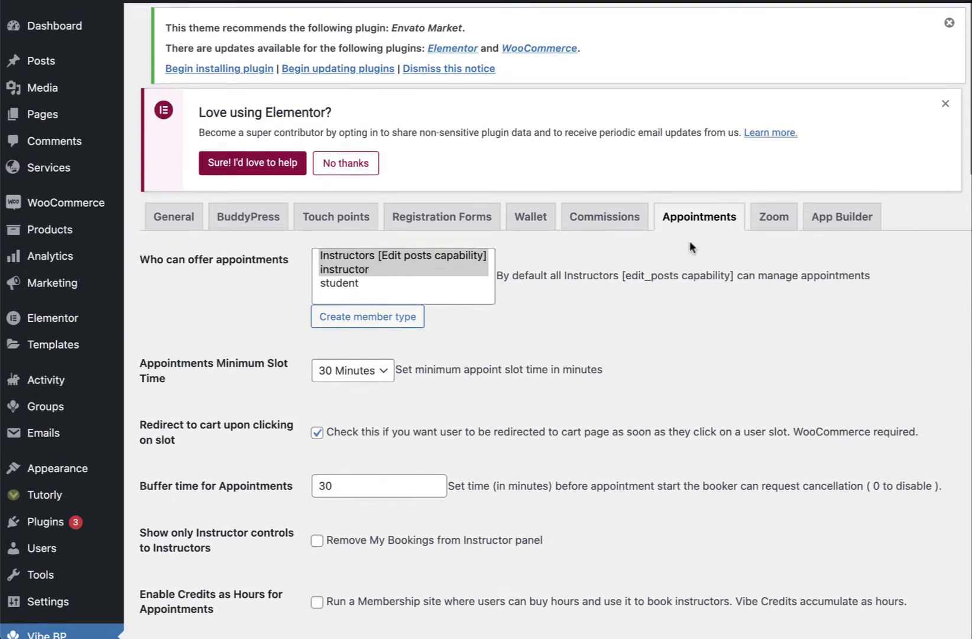
{"action": "scroll", "coordinate": [697, 202], "scroll_direction": "down", "scroll_amount": 7}
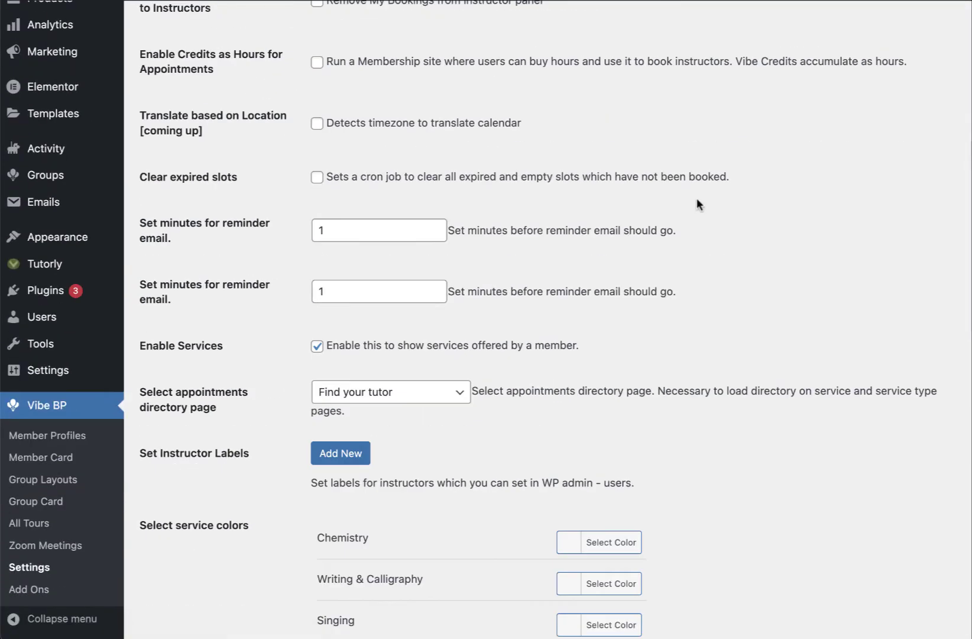
{"action": "scroll", "coordinate": [696, 197], "scroll_direction": "down", "scroll_amount": 10}
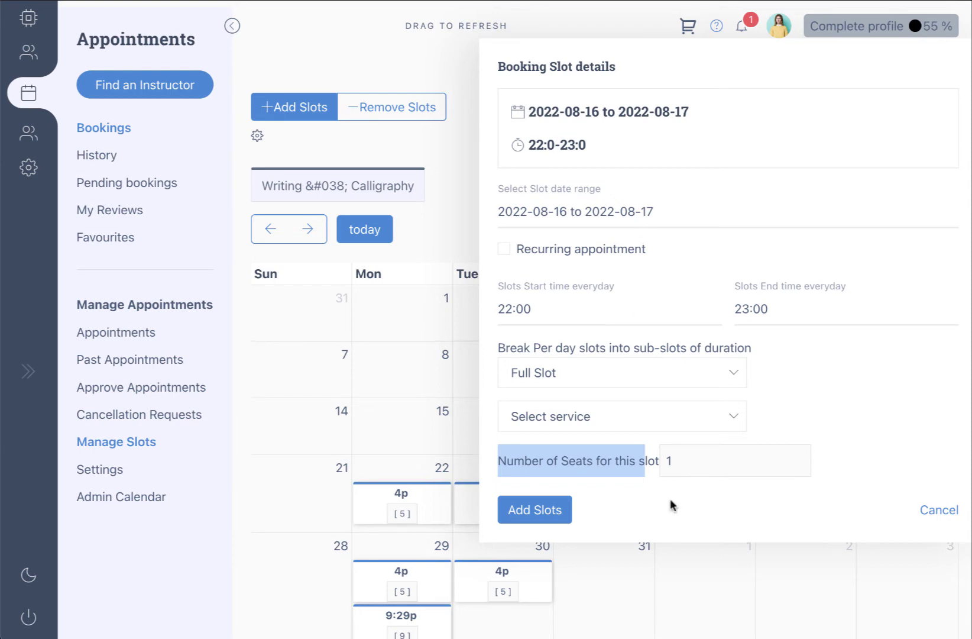
Step: Set the slot's seats, narrow its dates to 16 August only and toggle recurring
{"action": "left_click", "coordinate": [691, 468]}
{"action": "type", "text": "5"}
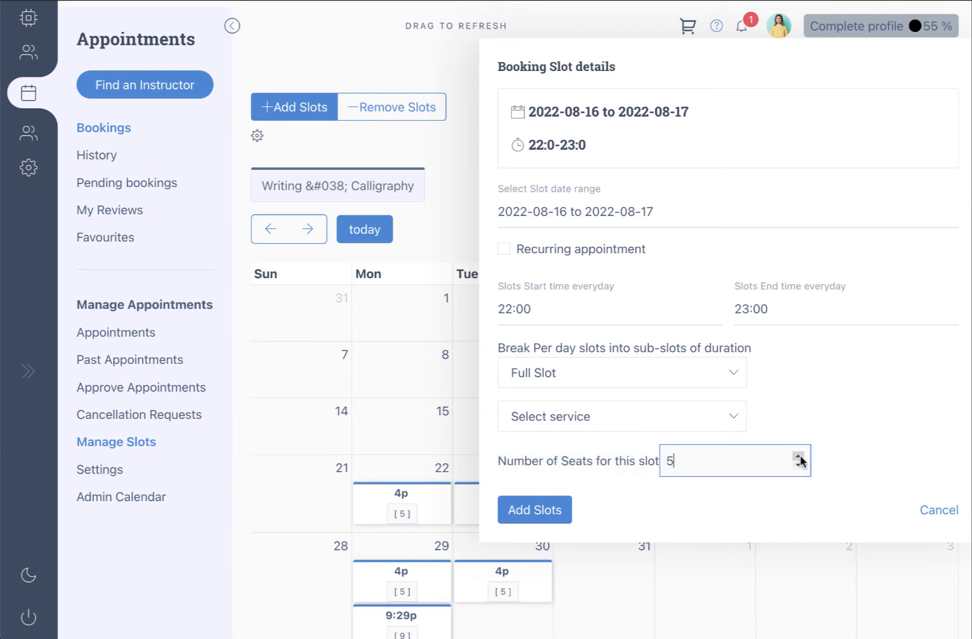
{"action": "left_click", "coordinate": [589, 219]}
{"action": "left_click", "coordinate": [864, 392]}
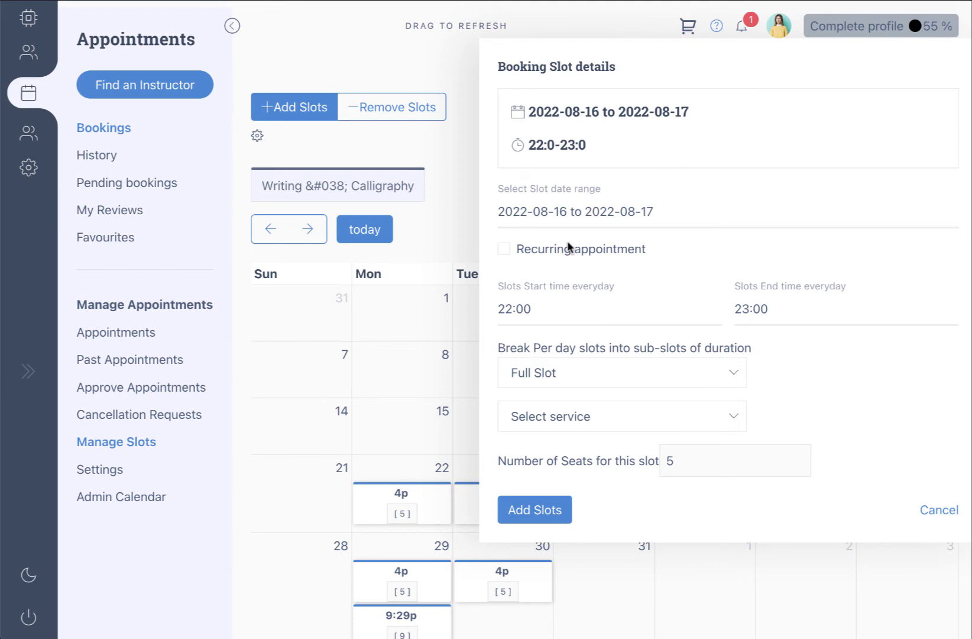
{"action": "left_click", "coordinate": [595, 221]}
{"action": "left_click", "coordinate": [576, 350]}
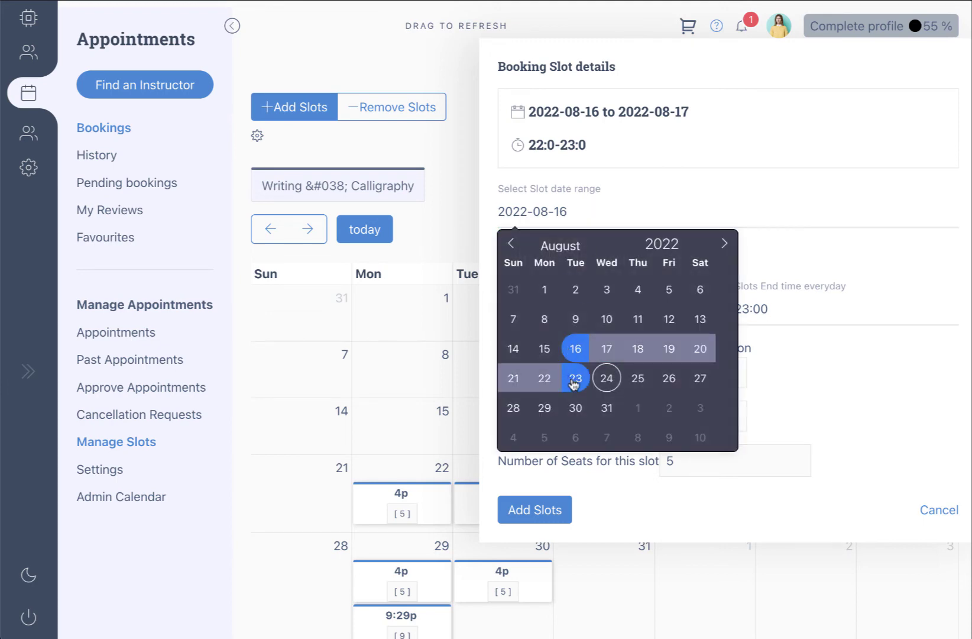
{"action": "left_click", "coordinate": [575, 348]}
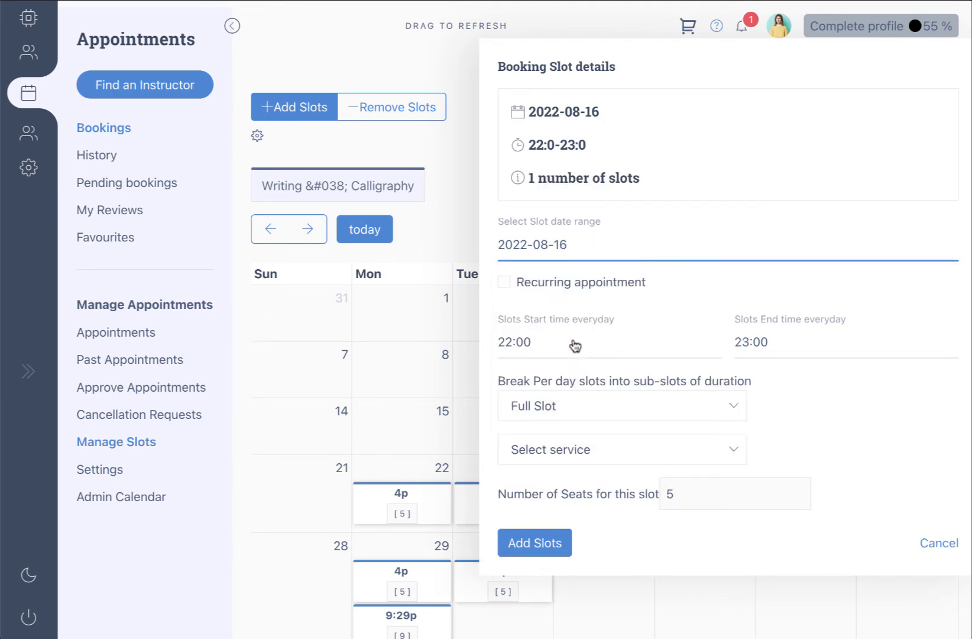
{"action": "left_click", "coordinate": [545, 283]}
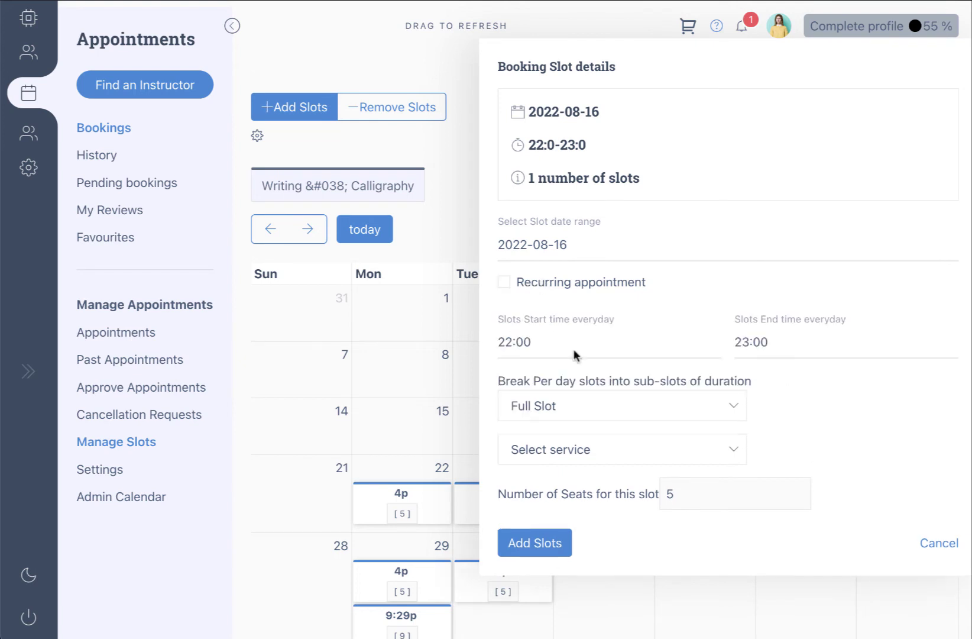
Step: Assign the Writing & Calligraphy service, save the slots, and open the 16 August 10p booking form
{"action": "left_click", "coordinate": [601, 458]}
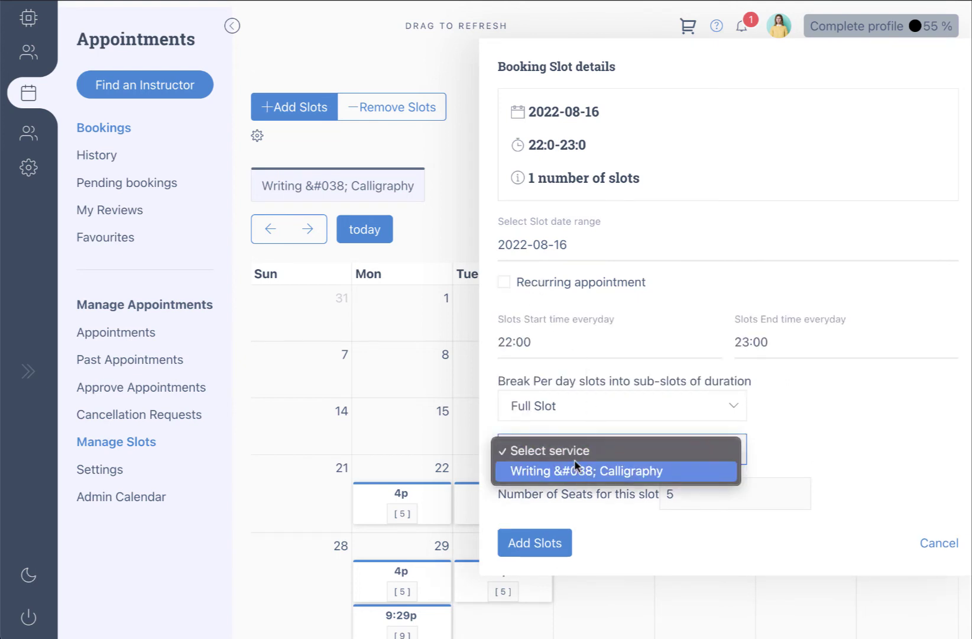
{"action": "left_click", "coordinate": [576, 466]}
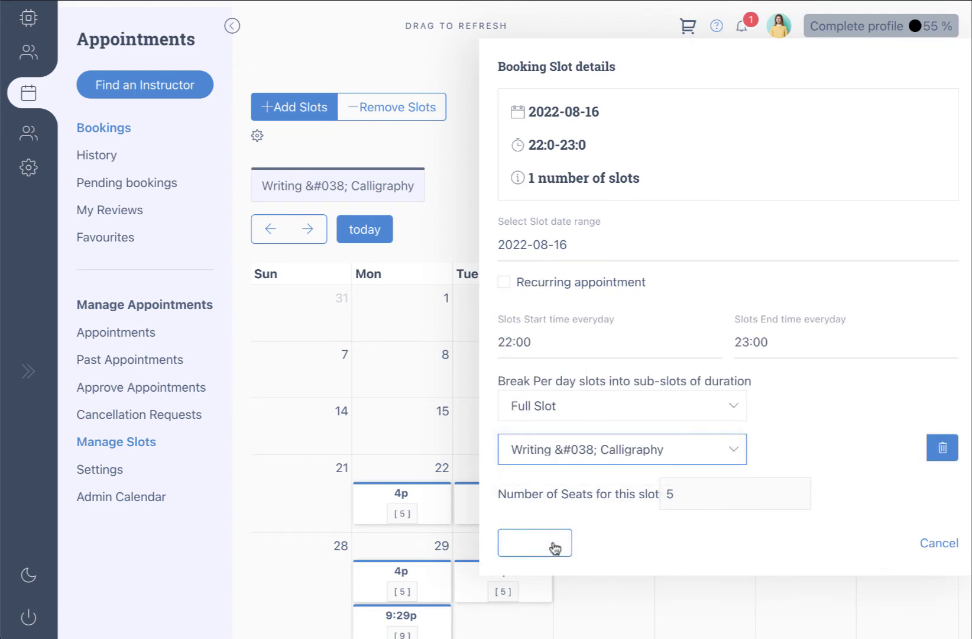
{"action": "left_click", "coordinate": [553, 547]}
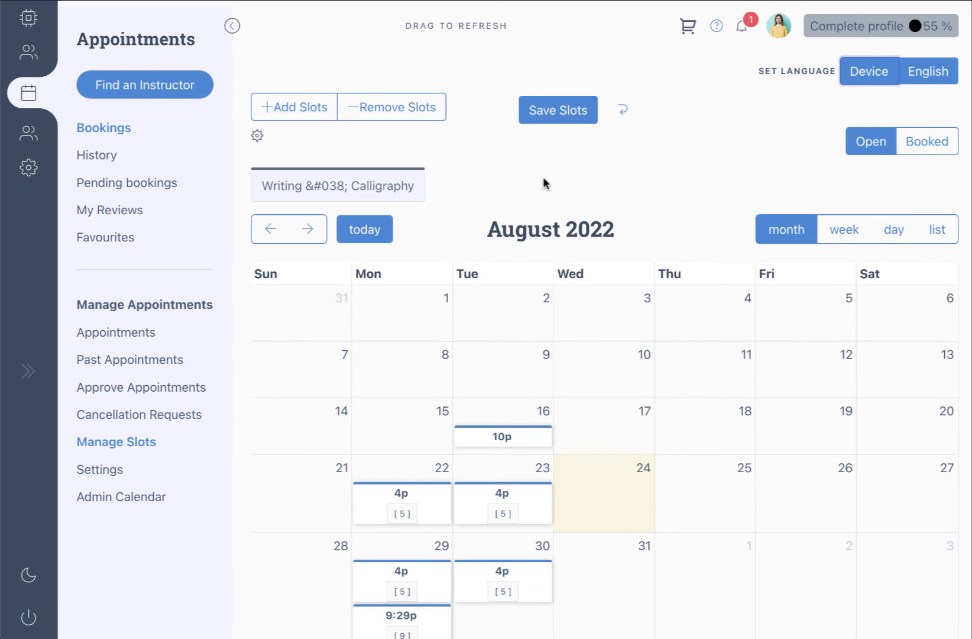
{"action": "left_click", "coordinate": [553, 119]}
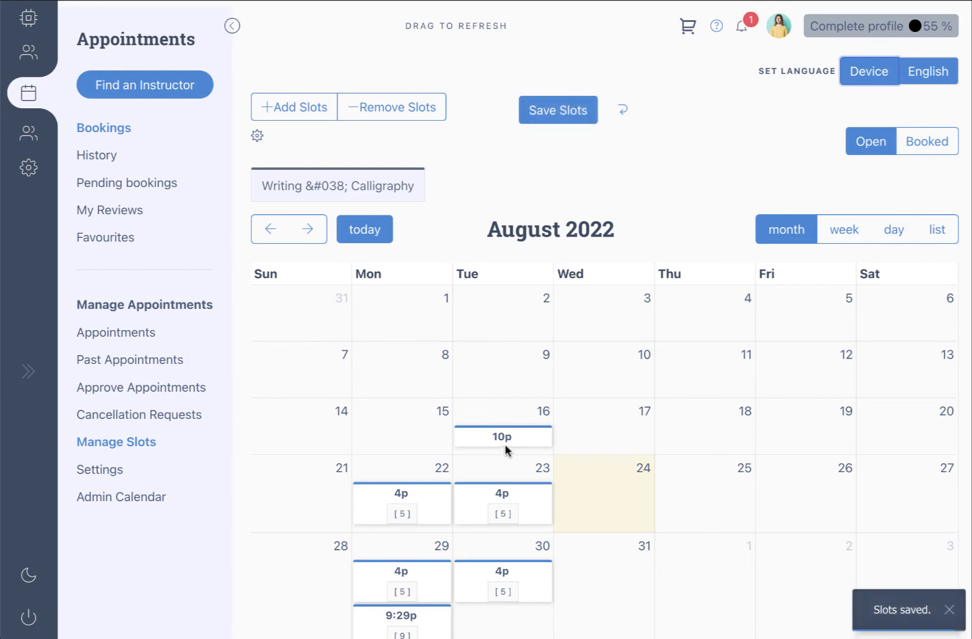
{"action": "left_click", "coordinate": [526, 446]}
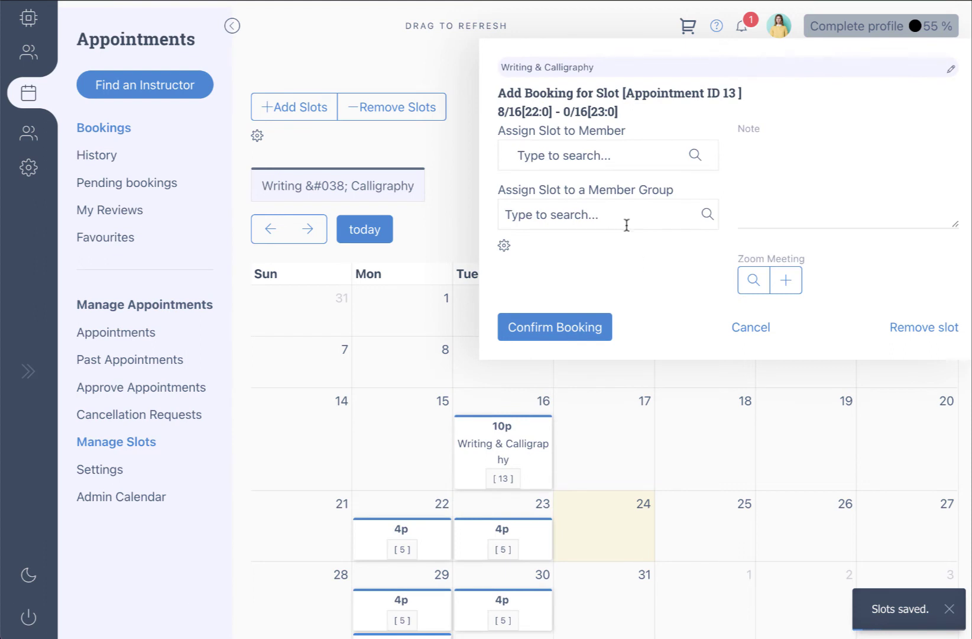
Step: Assign Walter White to the August 16 slot, with Vladimir Nabokov and Norman hunter as additional bookers
{"action": "left_click", "coordinate": [504, 244]}
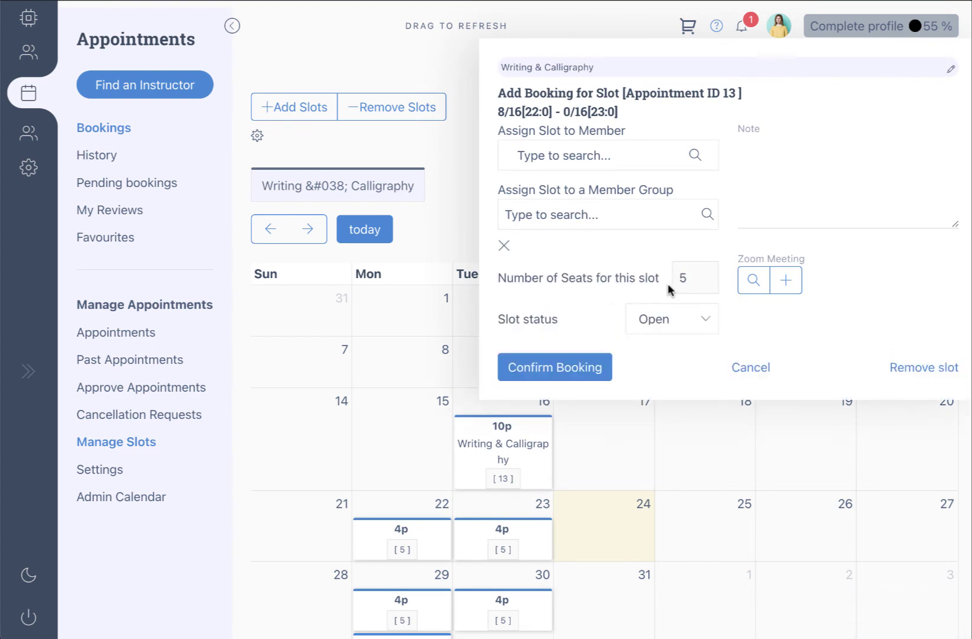
{"action": "left_click", "coordinate": [504, 245]}
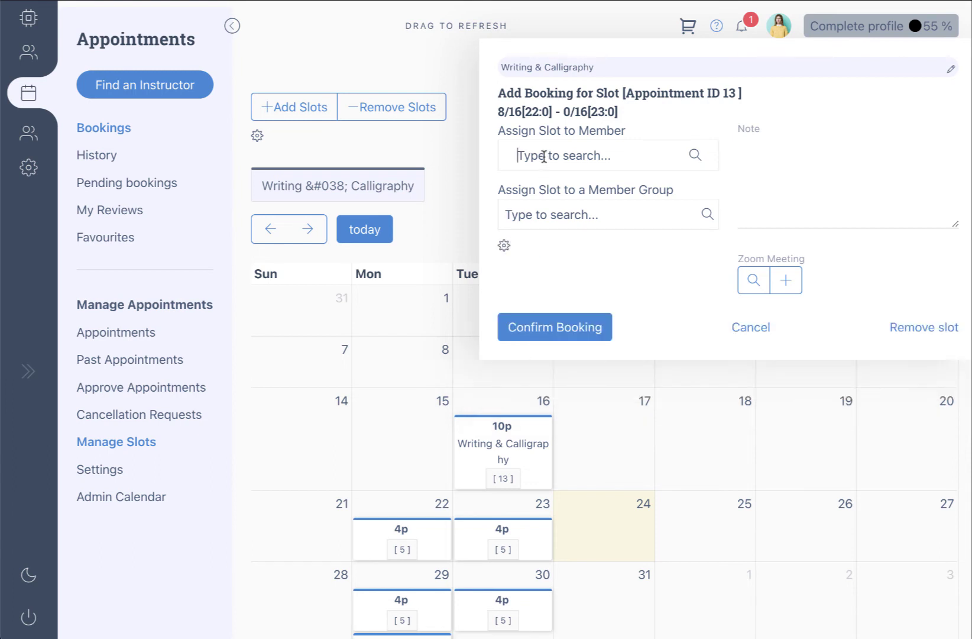
{"action": "type", "text": "admin"}
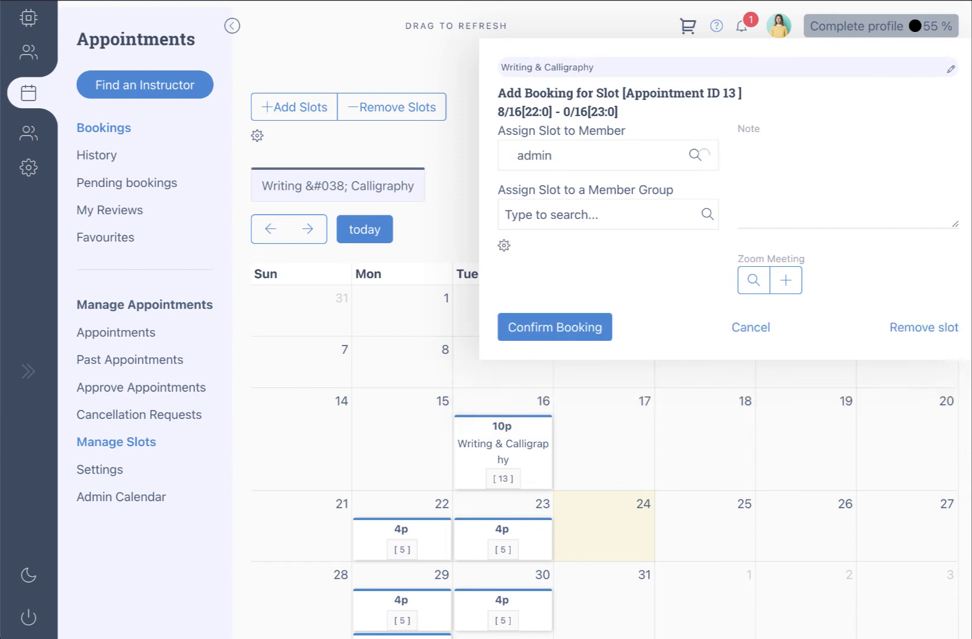
{"action": "left_click", "coordinate": [561, 207]}
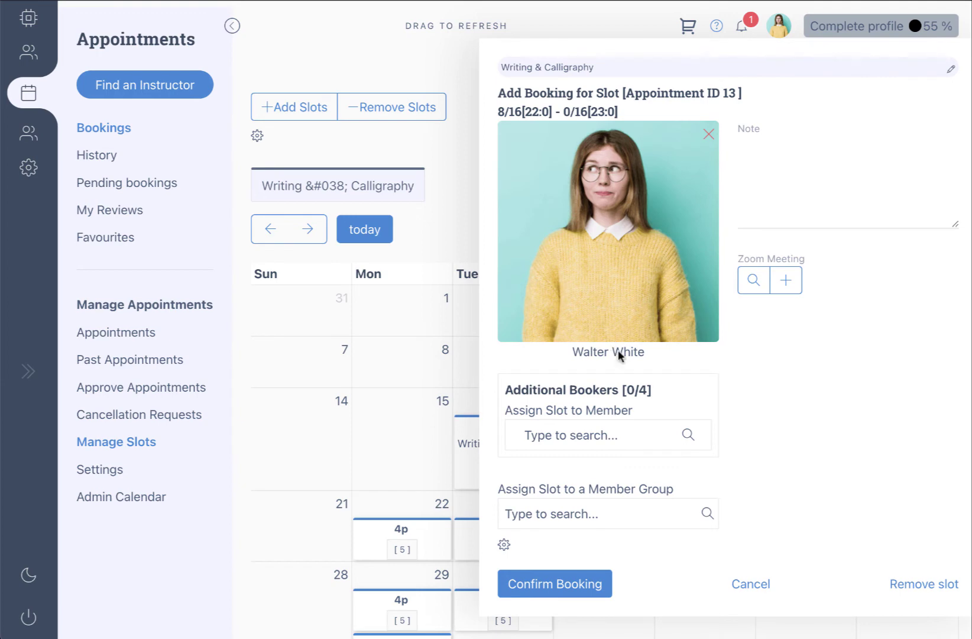
{"action": "scroll", "coordinate": [630, 346], "scroll_direction": "down", "scroll_amount": 1}
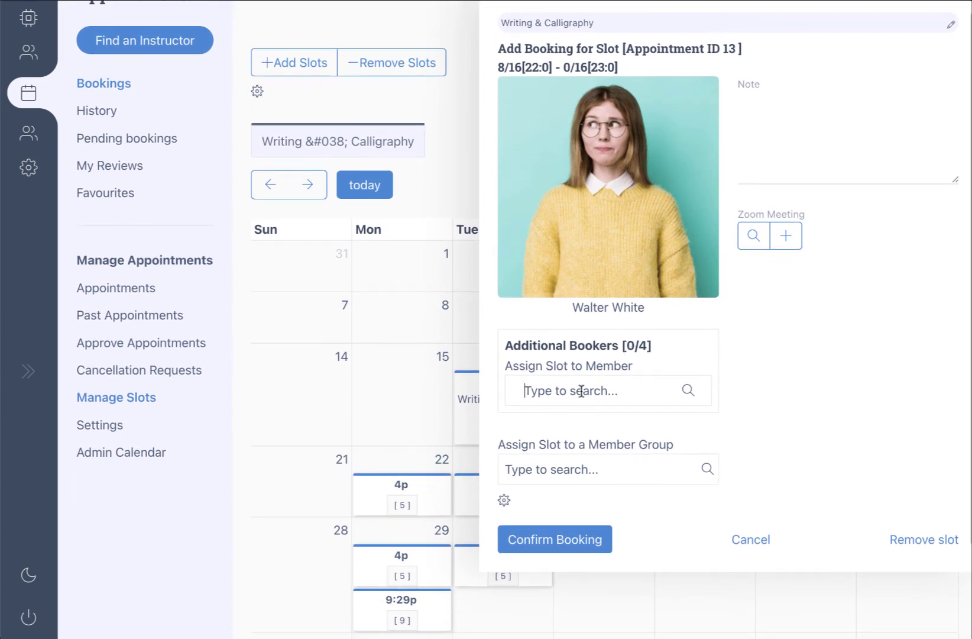
{"action": "type", "text": "i"}
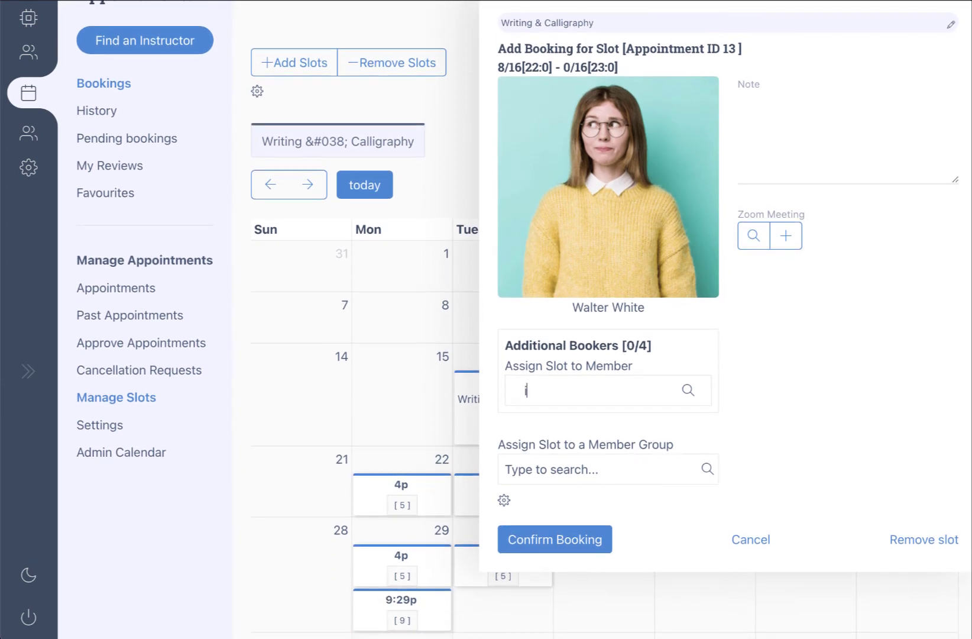
{"action": "type", "text": "nstructor"}
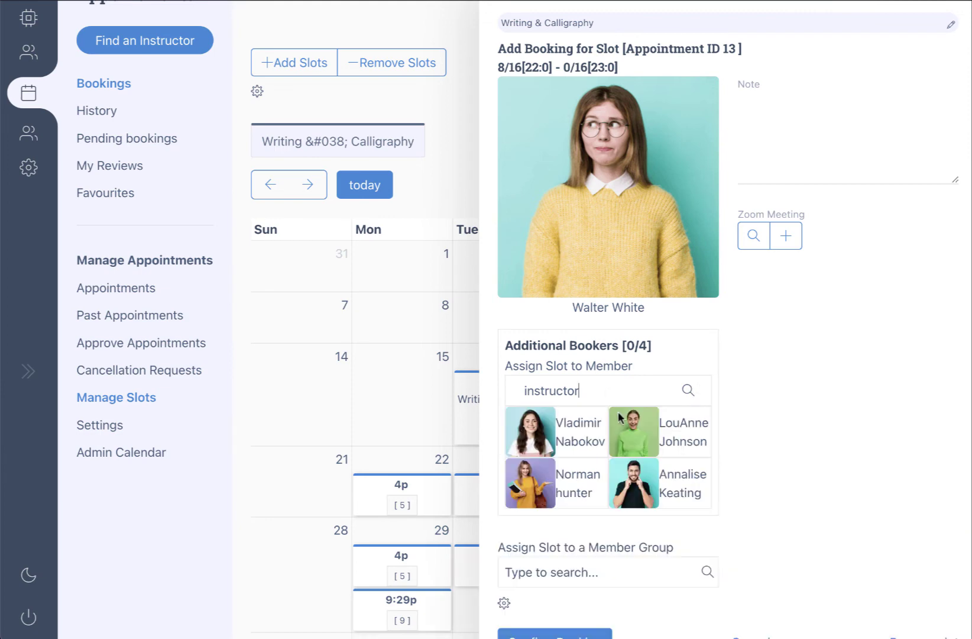
{"action": "left_click", "coordinate": [561, 417]}
{"action": "left_click", "coordinate": [561, 436]}
{"action": "type", "text": "inst"}
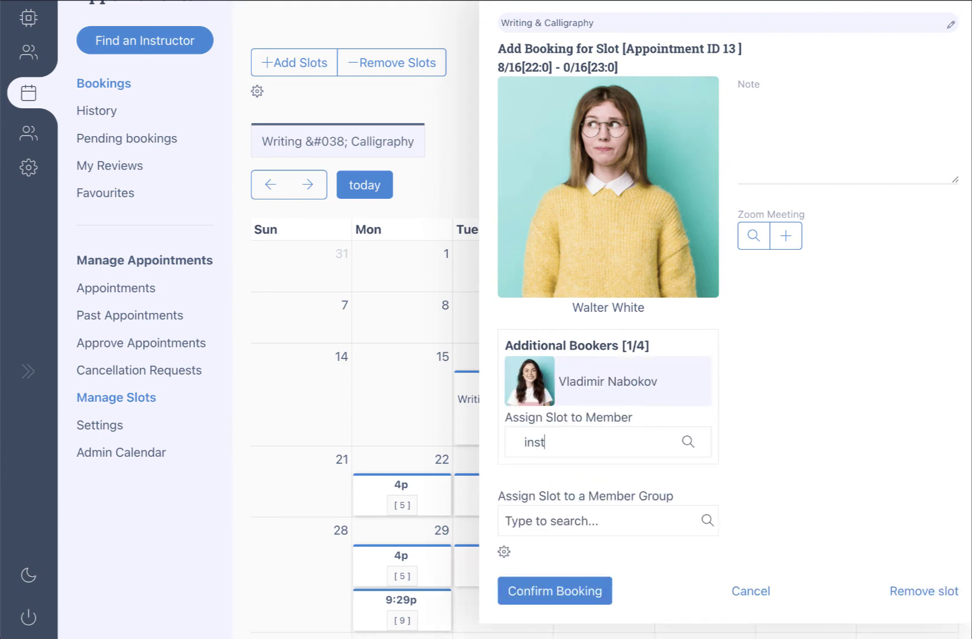
{"action": "type", "text": "ructor"}
{"action": "left_click", "coordinate": [636, 495]}
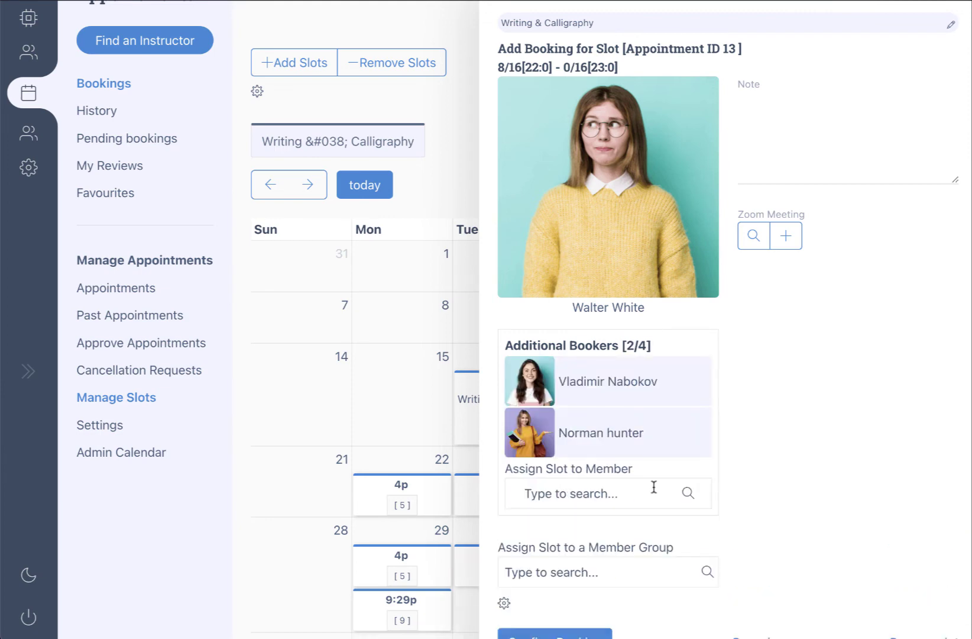
{"action": "mouse_move", "coordinate": [607, 187]}
{"action": "scroll", "coordinate": [684, 253], "scroll_direction": "down", "scroll_amount": 2}
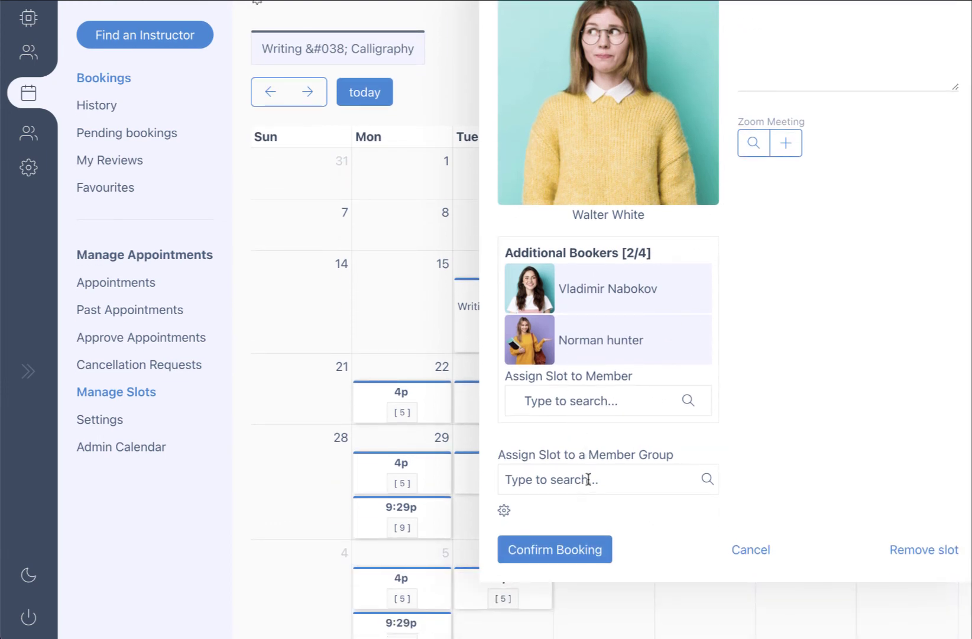
Step: Set 3 seats and Booked status, assign the Calligraphy and character formation group, and confirm
{"action": "left_click", "coordinate": [588, 479]}
{"action": "left_click", "coordinate": [504, 511]}
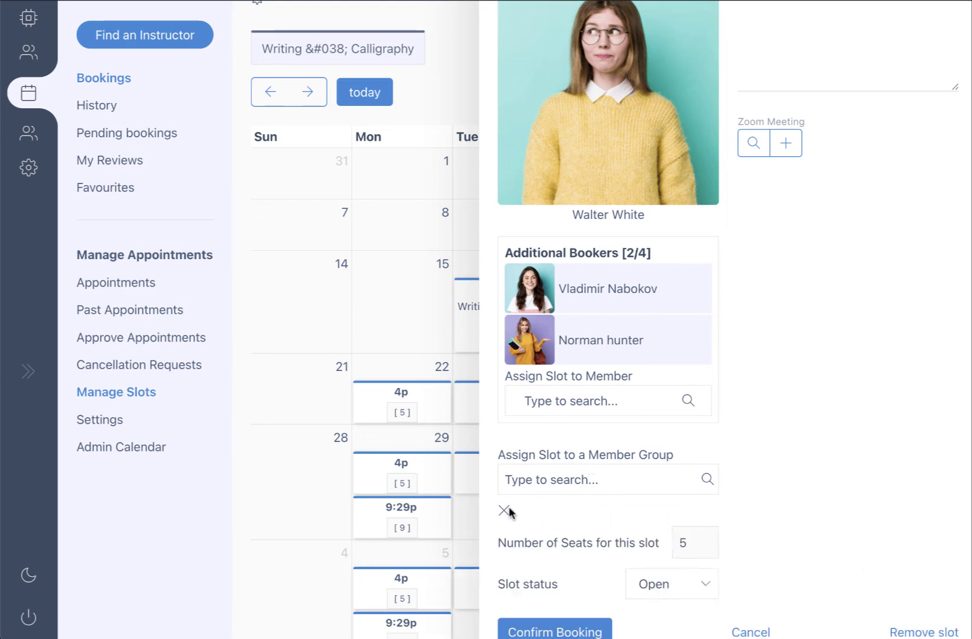
{"action": "left_click", "coordinate": [690, 588]}
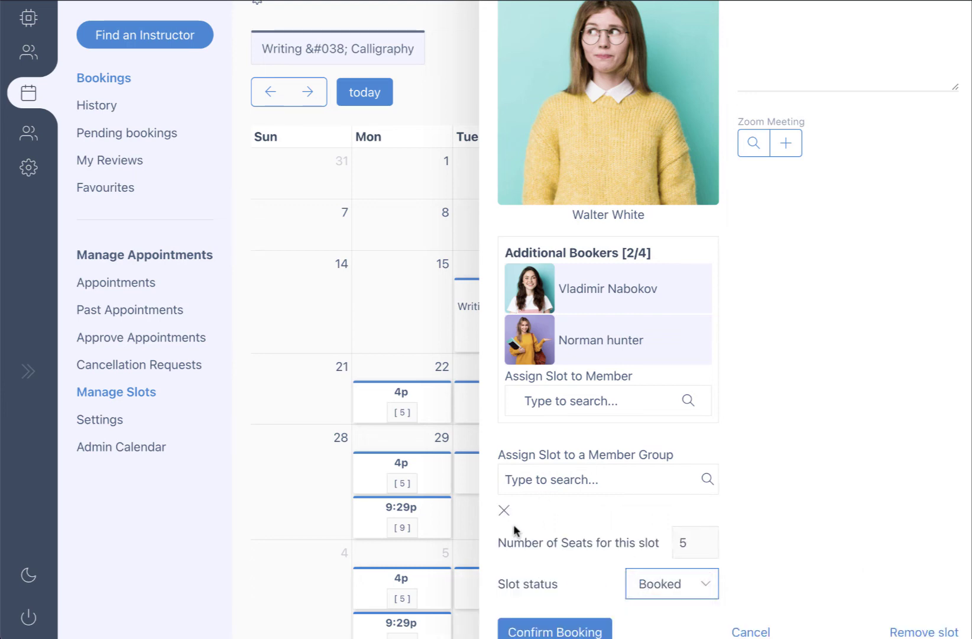
{"action": "double_click", "coordinate": [681, 559]}
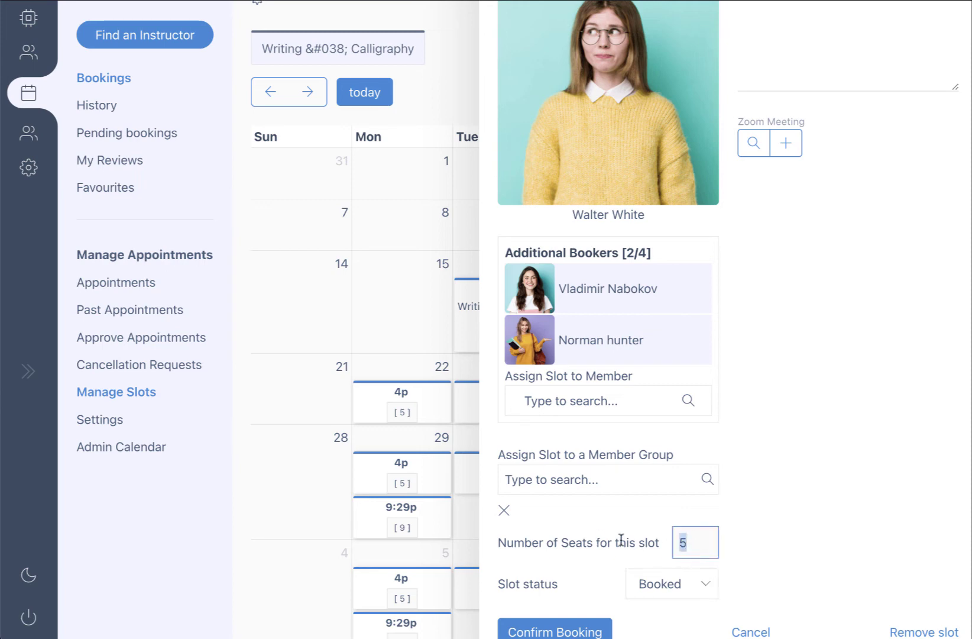
{"action": "type", "text": "3"}
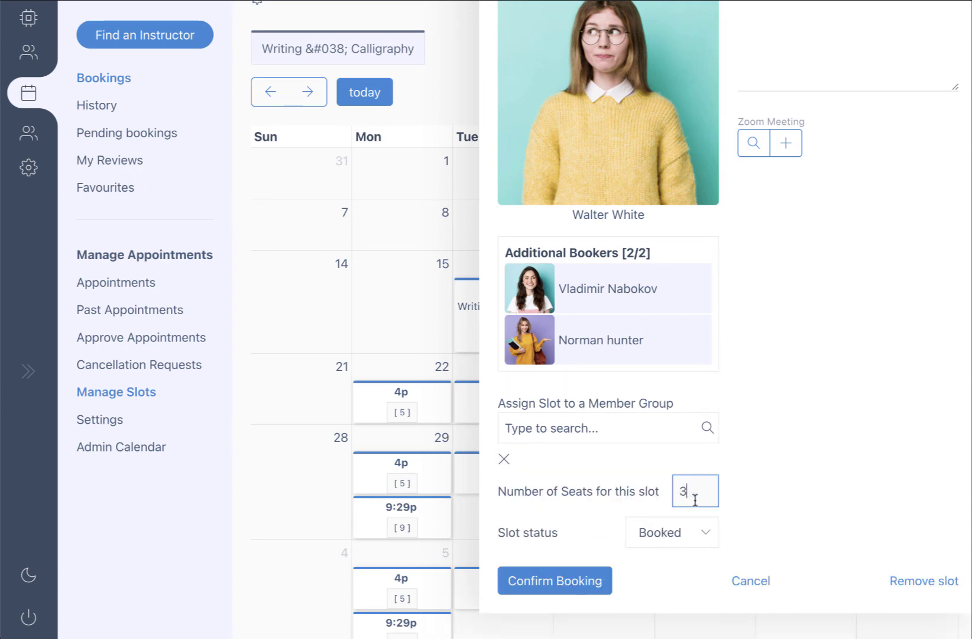
{"action": "left_click", "coordinate": [504, 459]}
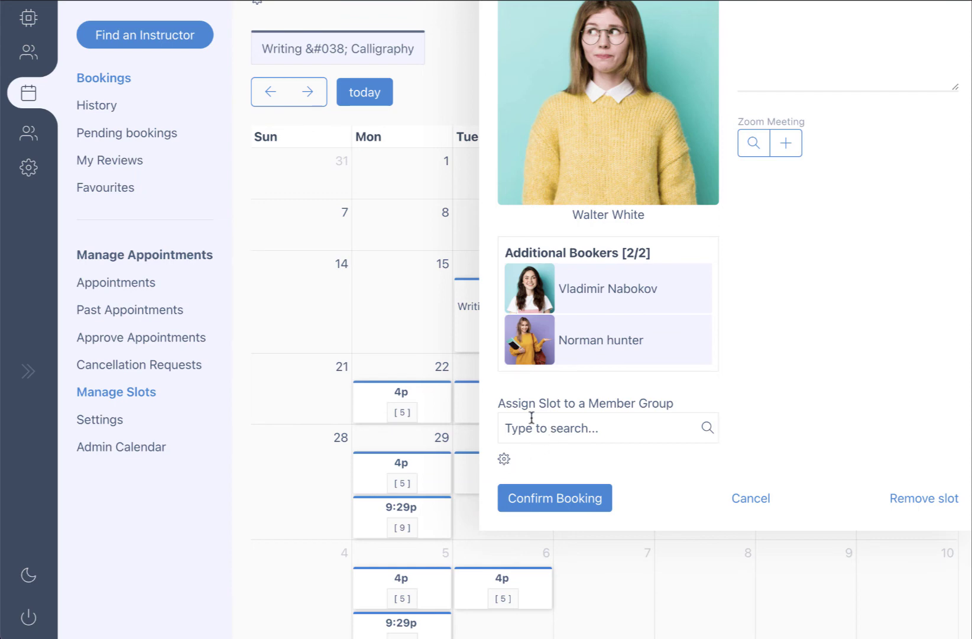
{"action": "type", "text": "calli"}
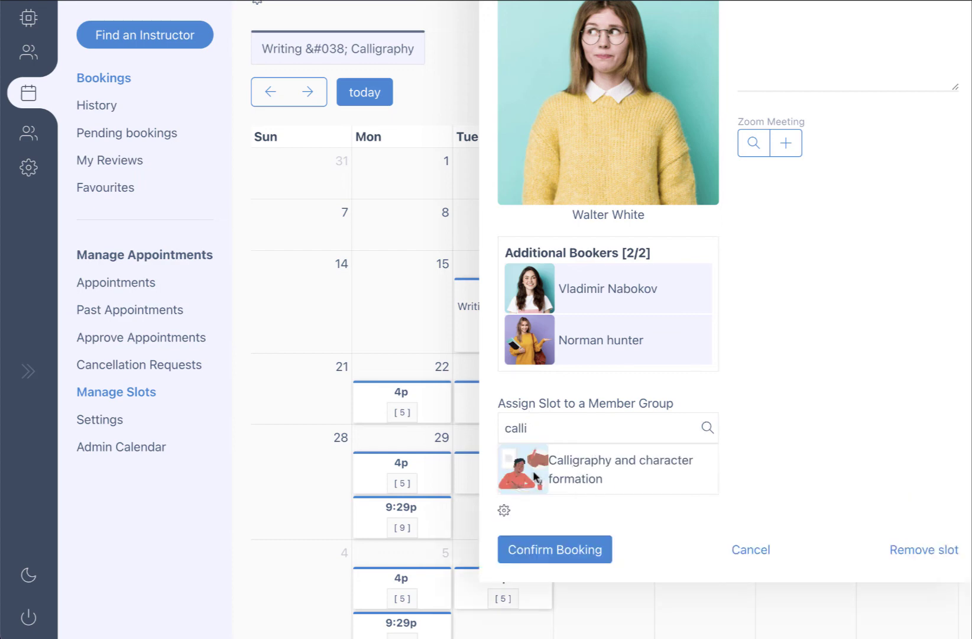
{"action": "left_click", "coordinate": [535, 474]}
{"action": "left_click", "coordinate": [577, 498]}
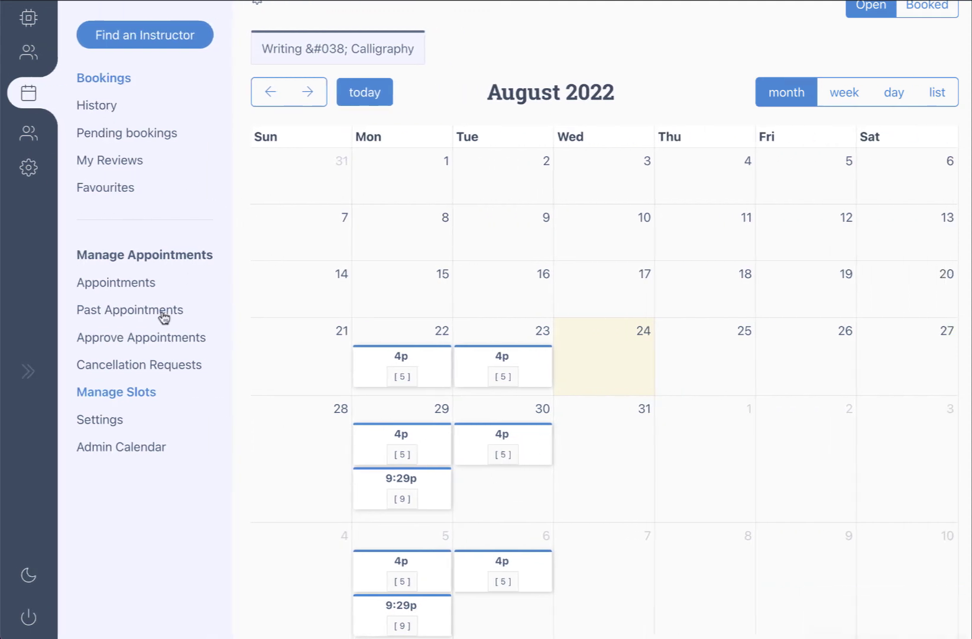
Step: Mark past Appointment ID 13, the 16 August Writing & Calligraphy session, as Completed
{"action": "left_click", "coordinate": [157, 316]}
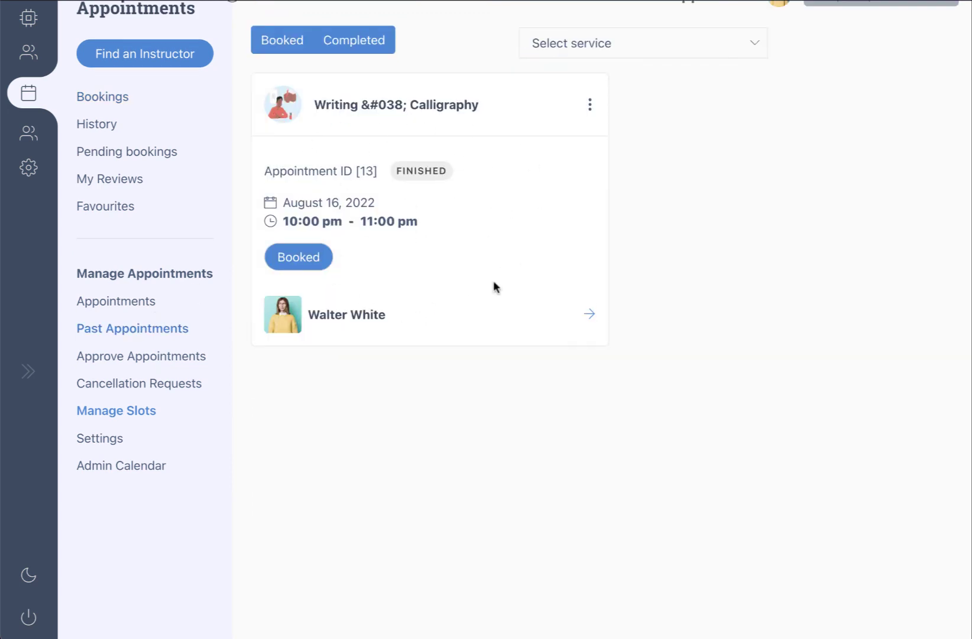
{"action": "left_click", "coordinate": [595, 312]}
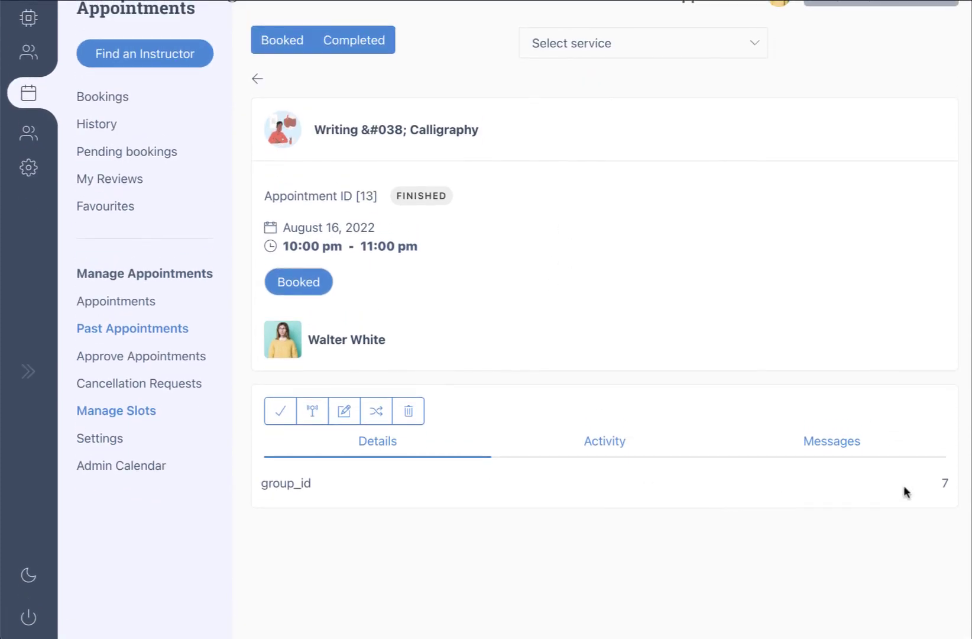
{"action": "left_click", "coordinate": [280, 412]}
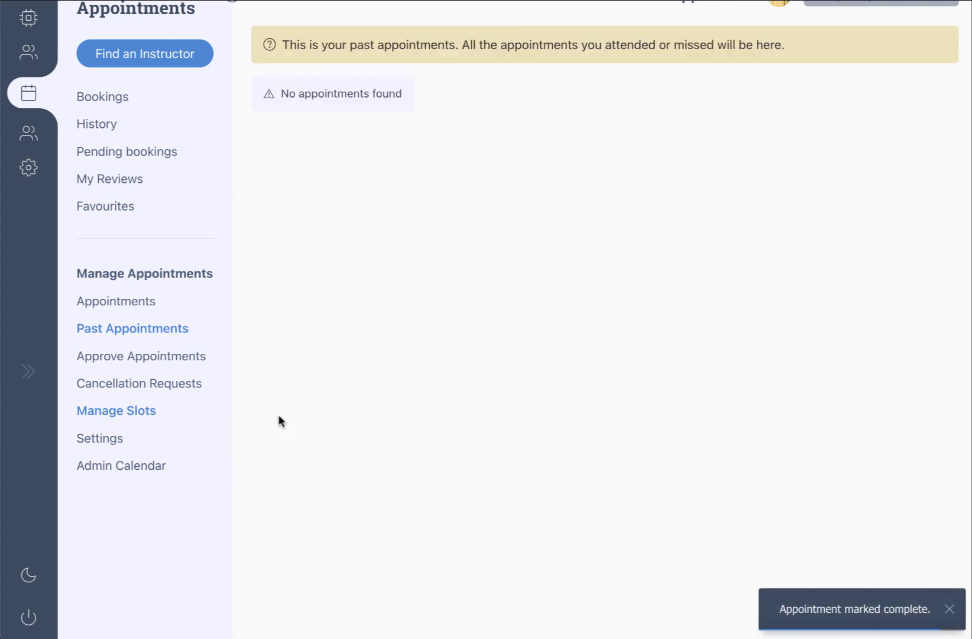
Step: Post a four-star review, 'This was one of best groups.', on Walter White's 16 August appointment
{"action": "left_click", "coordinate": [115, 128]}
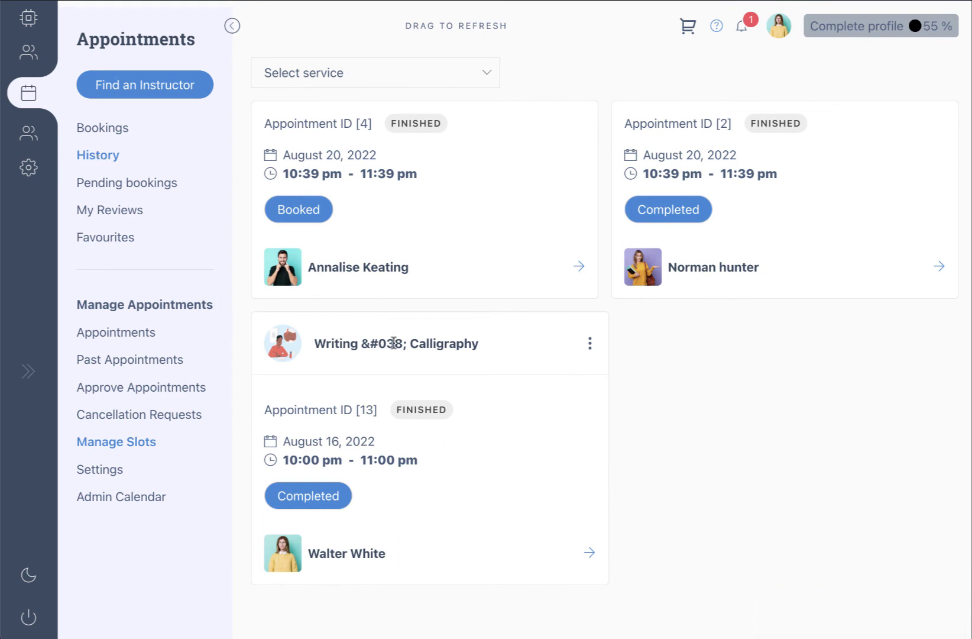
{"action": "left_click", "coordinate": [589, 555]}
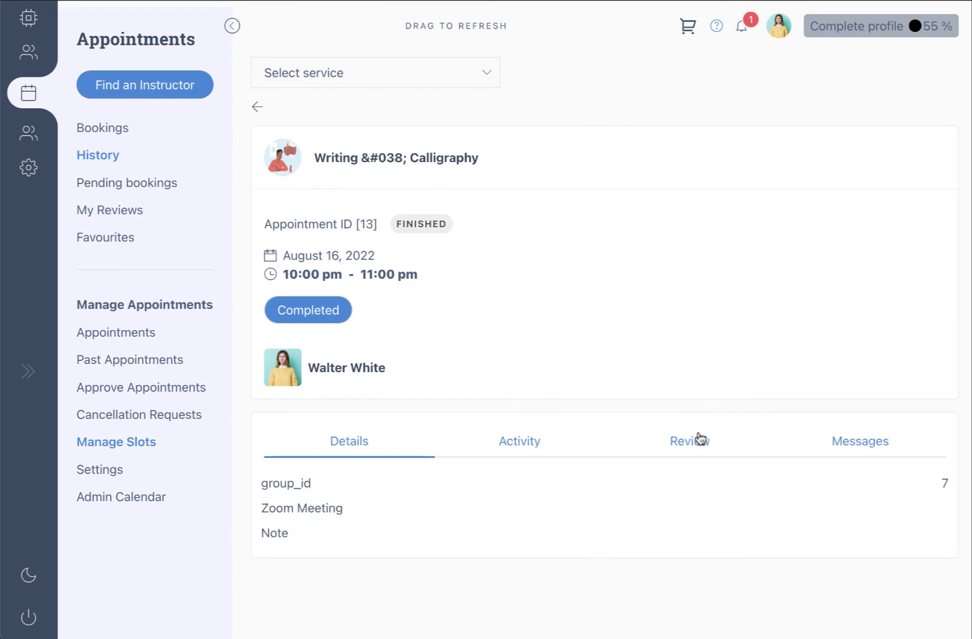
{"action": "left_click", "coordinate": [700, 439]}
{"action": "left_click", "coordinate": [395, 544]}
{"action": "left_click", "coordinate": [403, 514]}
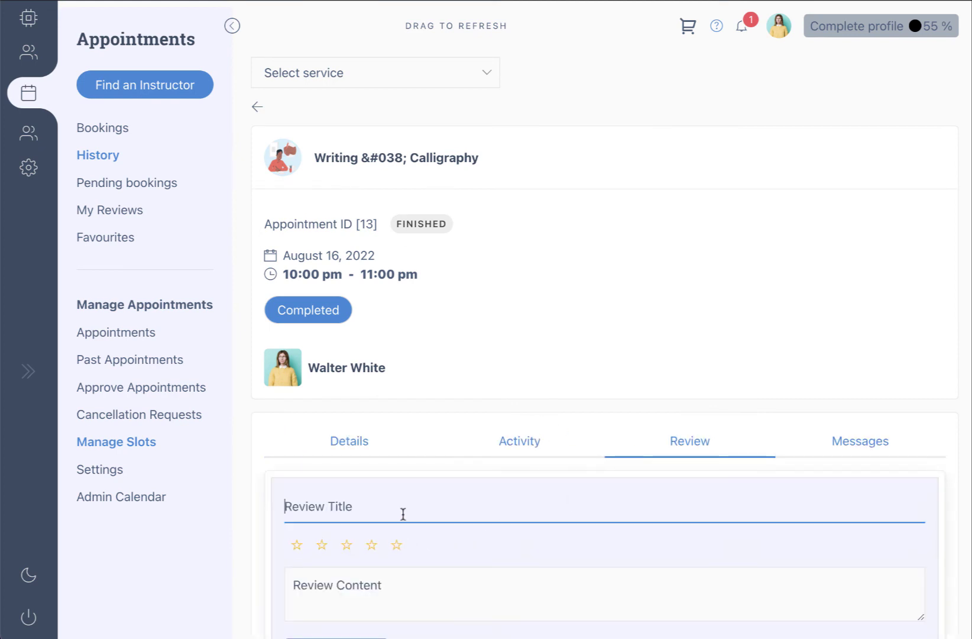
{"action": "type", "text": "This was one of best groups."}
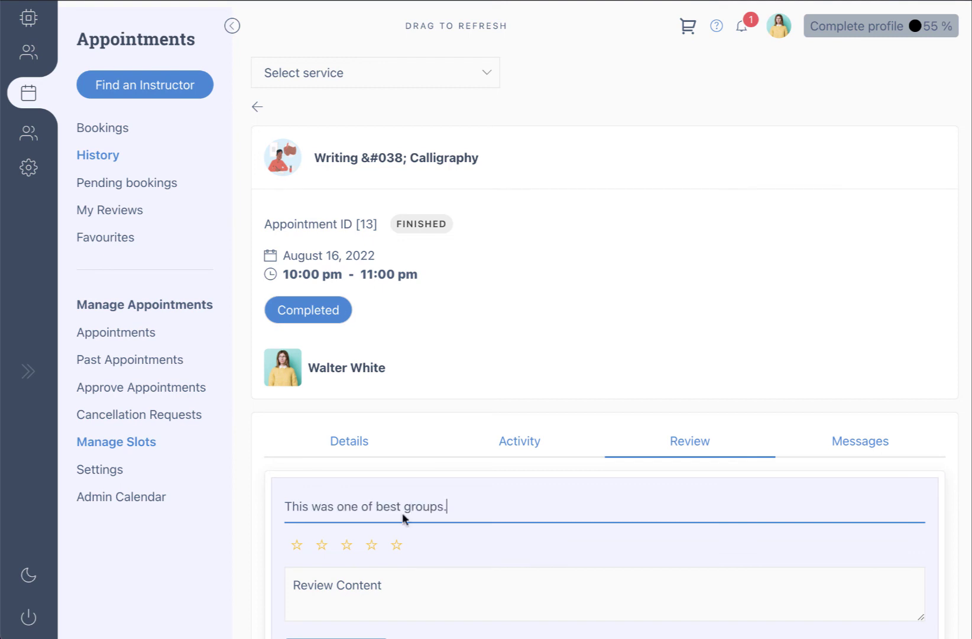
{"action": "scroll", "coordinate": [402, 517], "scroll_direction": "down", "scroll_amount": 1}
{"action": "left_click", "coordinate": [371, 529]}
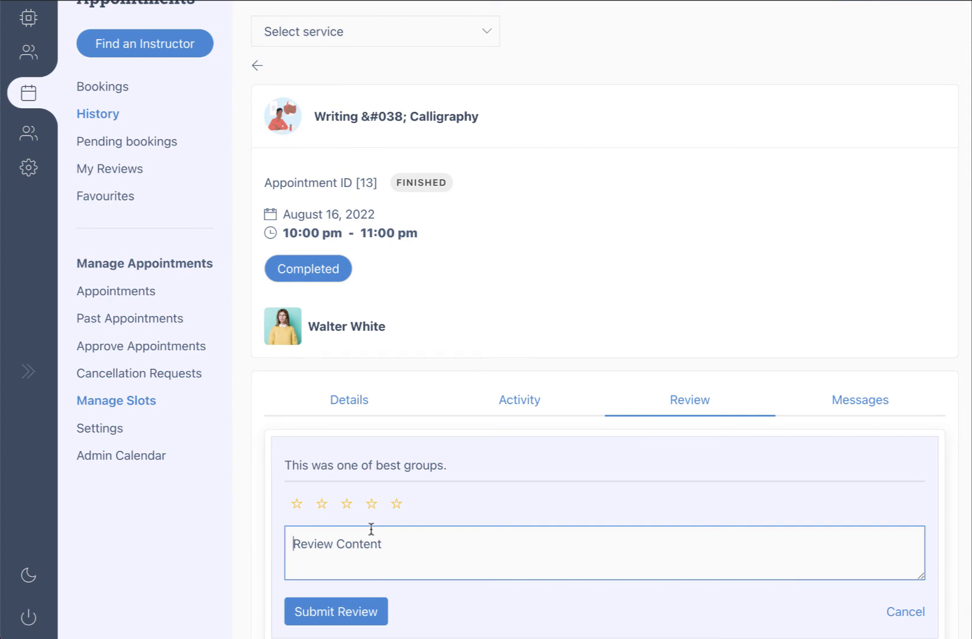
{"action": "left_click", "coordinate": [371, 503]}
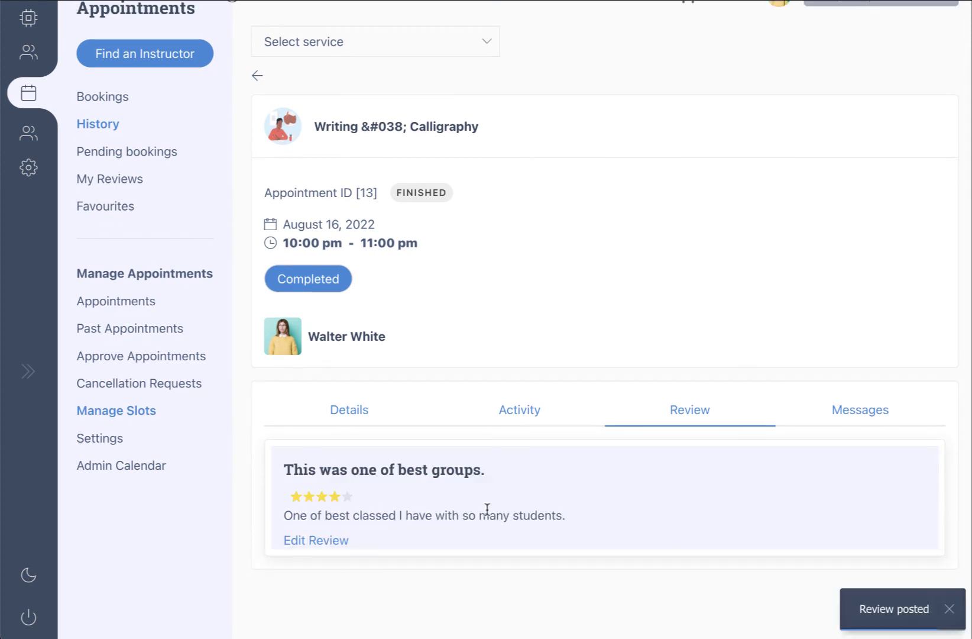
{"action": "left_click", "coordinate": [256, 77]}
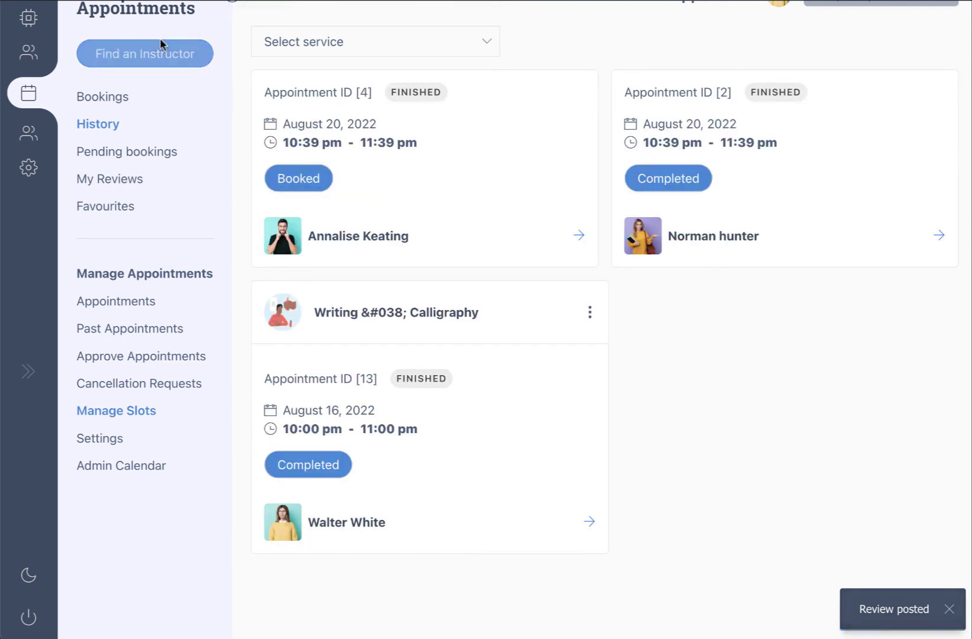
{"action": "scroll", "coordinate": [71, 21], "scroll_direction": "up", "scroll_amount": 1}
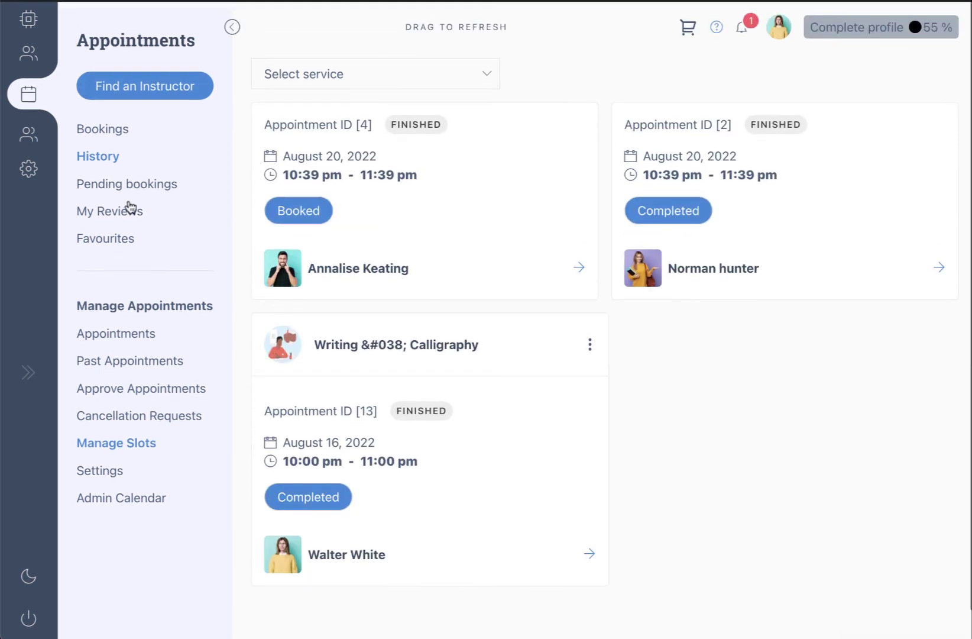
Step: Open the Calligraphy and character formation class page from Find an Instructor and check its 4-star rating
{"action": "left_click", "coordinate": [190, 92]}
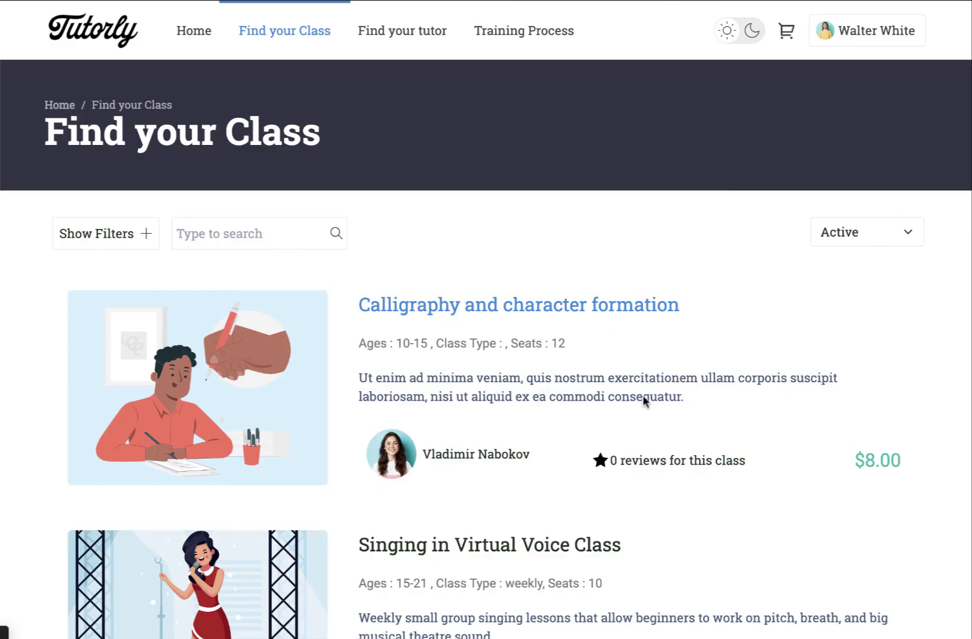
{"action": "left_click", "coordinate": [643, 395]}
{"action": "scroll", "coordinate": [643, 394], "scroll_direction": "down", "scroll_amount": 5}
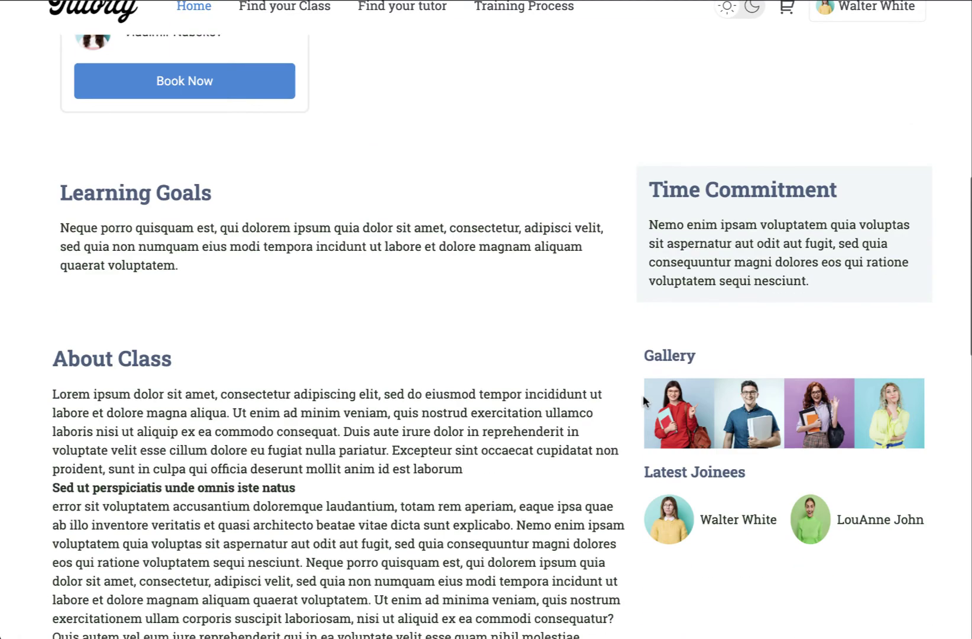
{"action": "scroll", "coordinate": [642, 394], "scroll_direction": "down", "scroll_amount": 10}
{"action": "scroll", "coordinate": [642, 394], "scroll_direction": "up", "scroll_amount": 5}
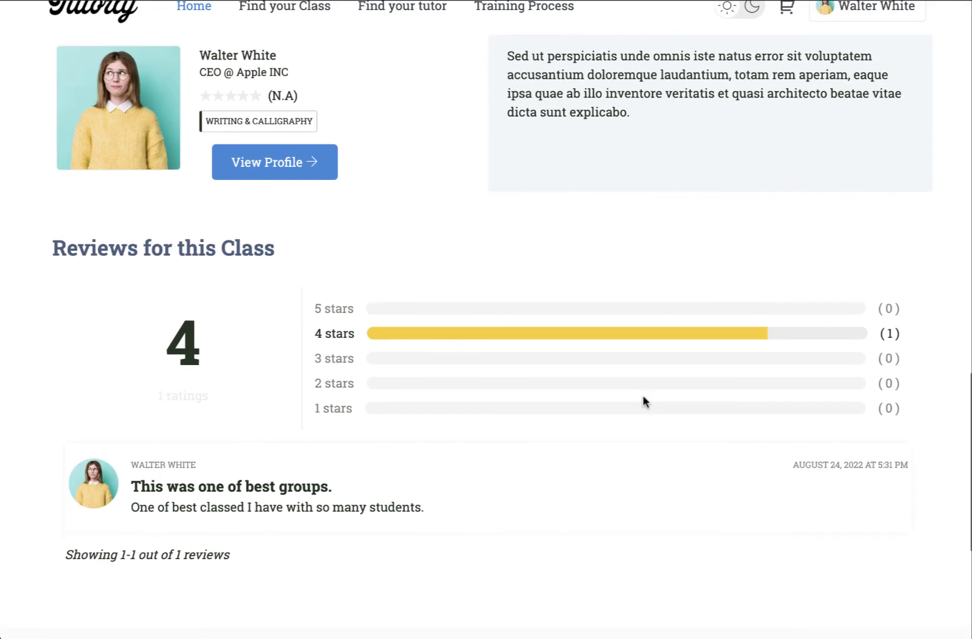
{"action": "double_click", "coordinate": [174, 351]}
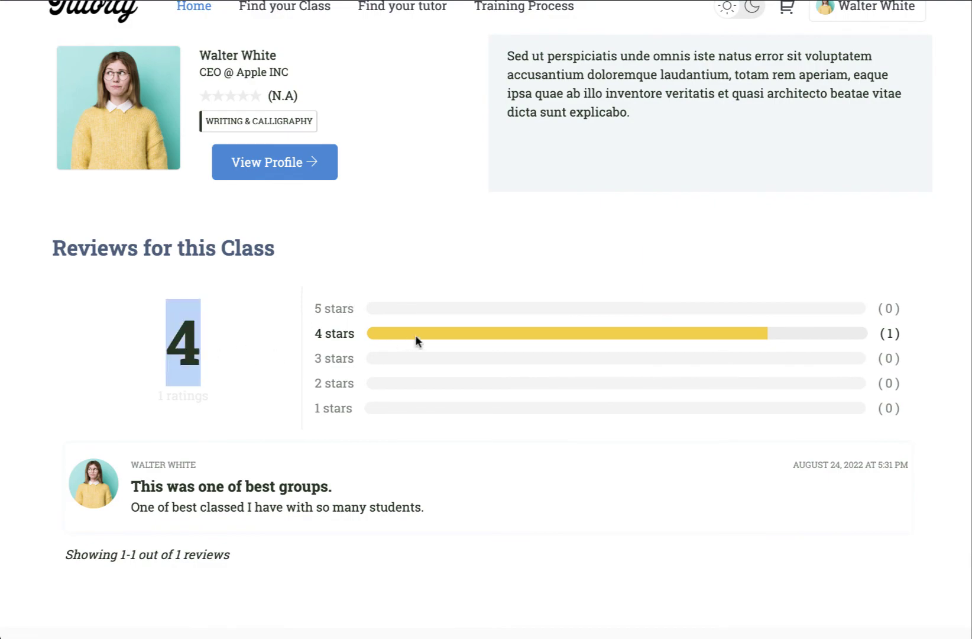
{"action": "scroll", "coordinate": [607, 349], "scroll_direction": "up", "scroll_amount": 3}
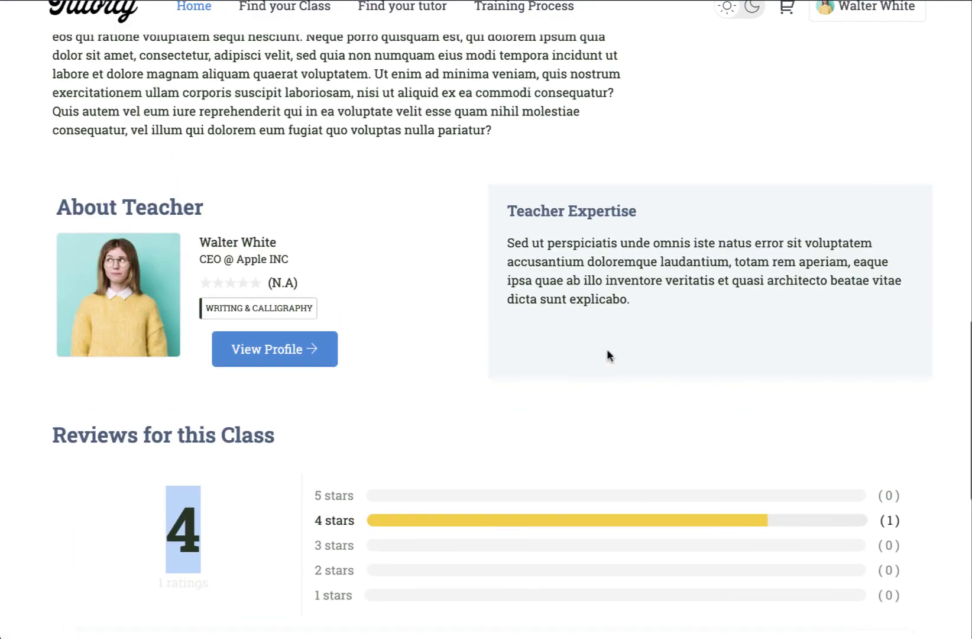
{"action": "scroll", "coordinate": [607, 348], "scroll_direction": "up", "scroll_amount": 5}
{"action": "scroll", "coordinate": [607, 349], "scroll_direction": "up", "scroll_amount": 5}
{"action": "scroll", "coordinate": [609, 357], "scroll_direction": "down", "scroll_amount": 1}
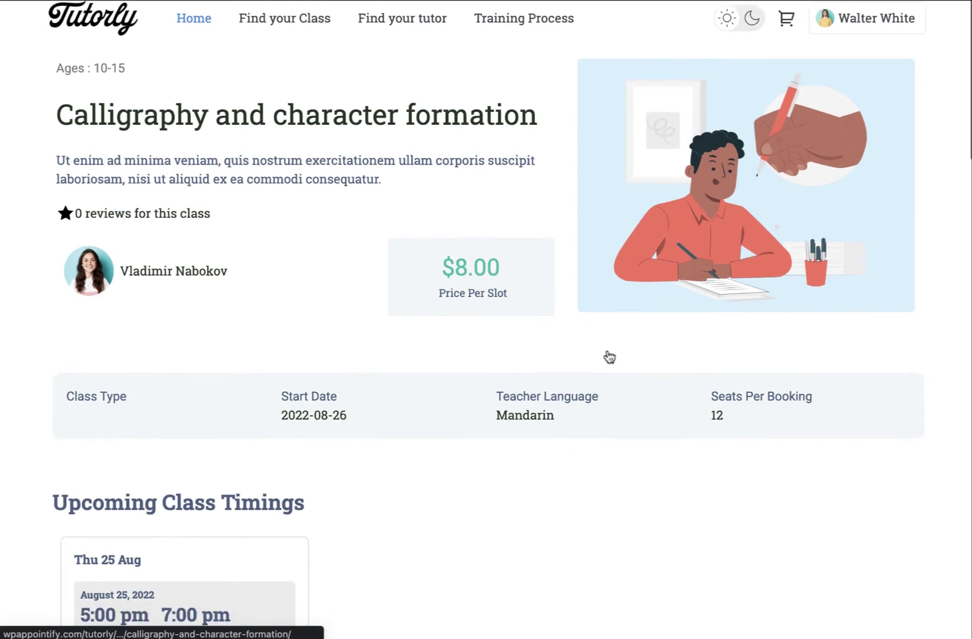
{"action": "scroll", "coordinate": [606, 348], "scroll_direction": "down", "scroll_amount": 3}
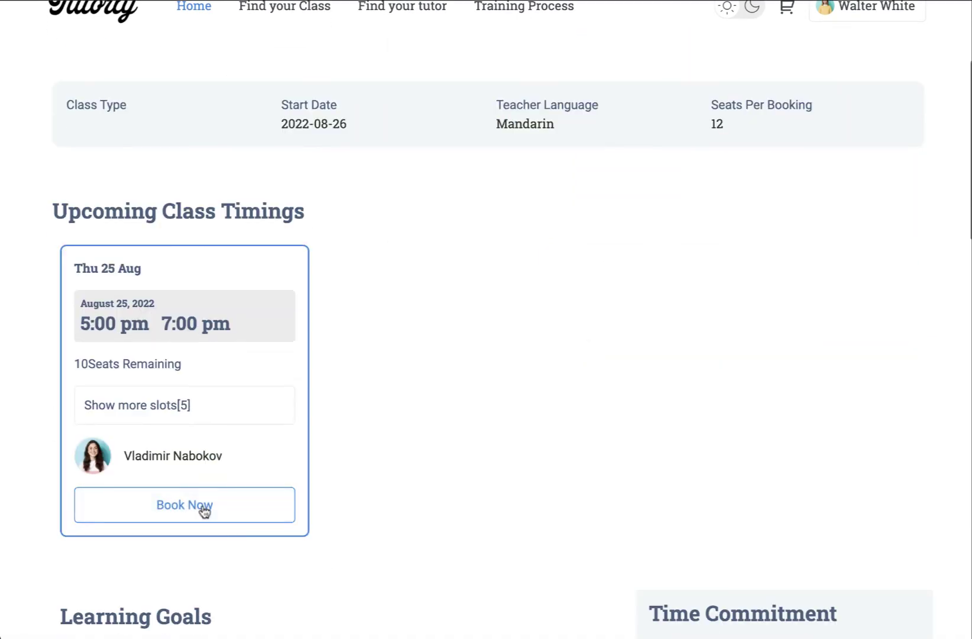
Step: Book five August 25 Calligraphy slots and place order 357 for $40.00
{"action": "left_click", "coordinate": [204, 511]}
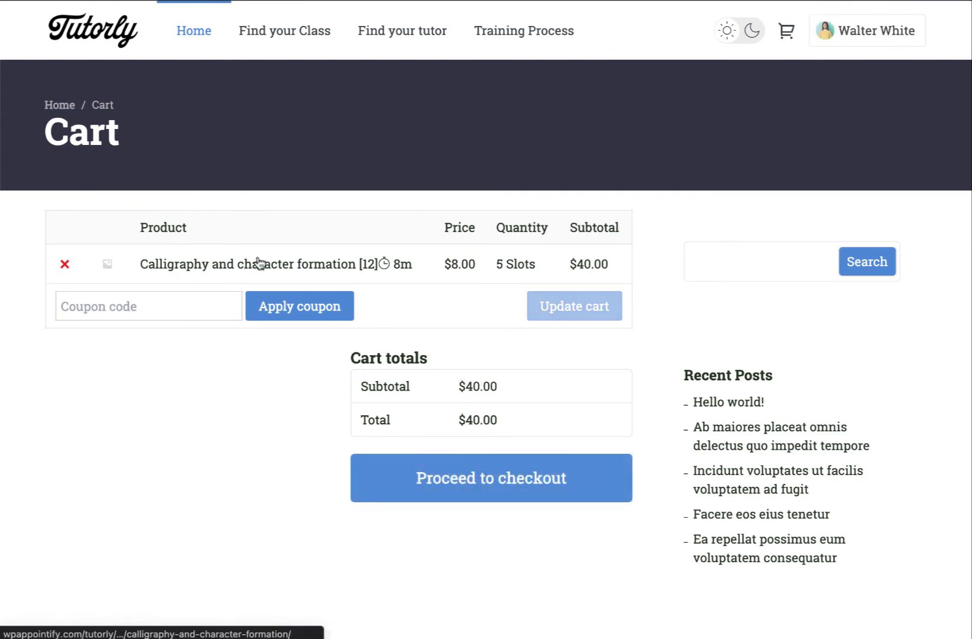
{"action": "left_click", "coordinate": [491, 473]}
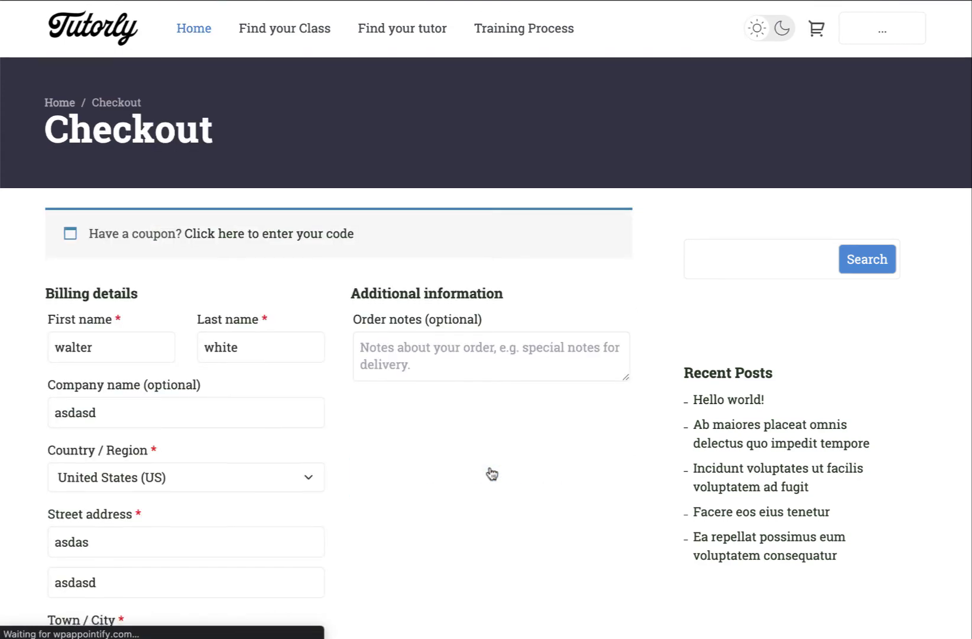
{"action": "scroll", "coordinate": [260, 529], "scroll_direction": "down", "scroll_amount": 10}
{"action": "scroll", "coordinate": [260, 525], "scroll_direction": "down", "scroll_amount": 6}
{"action": "left_click", "coordinate": [562, 257]}
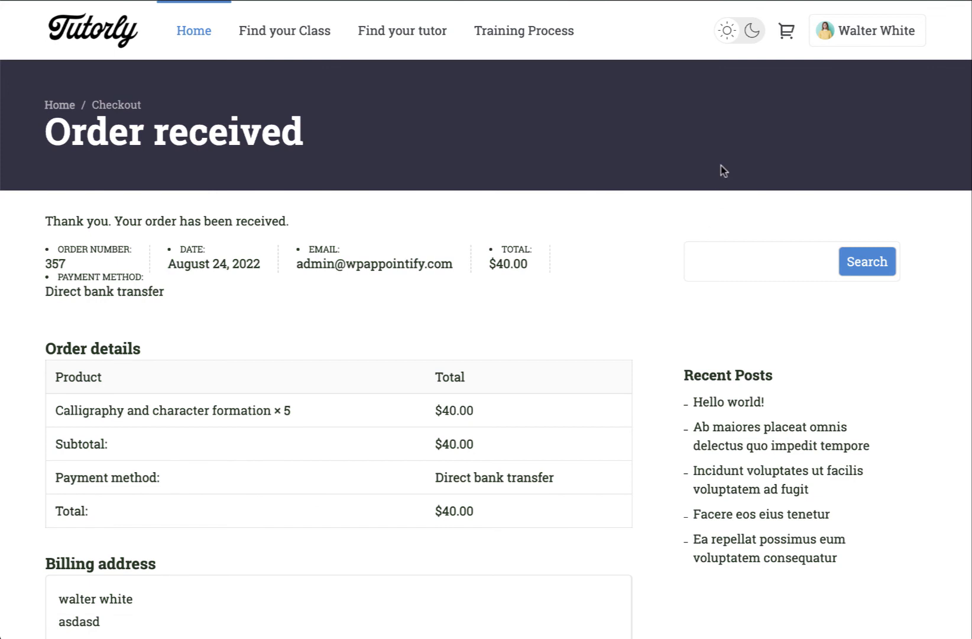
{"action": "left_click", "coordinate": [835, 41]}
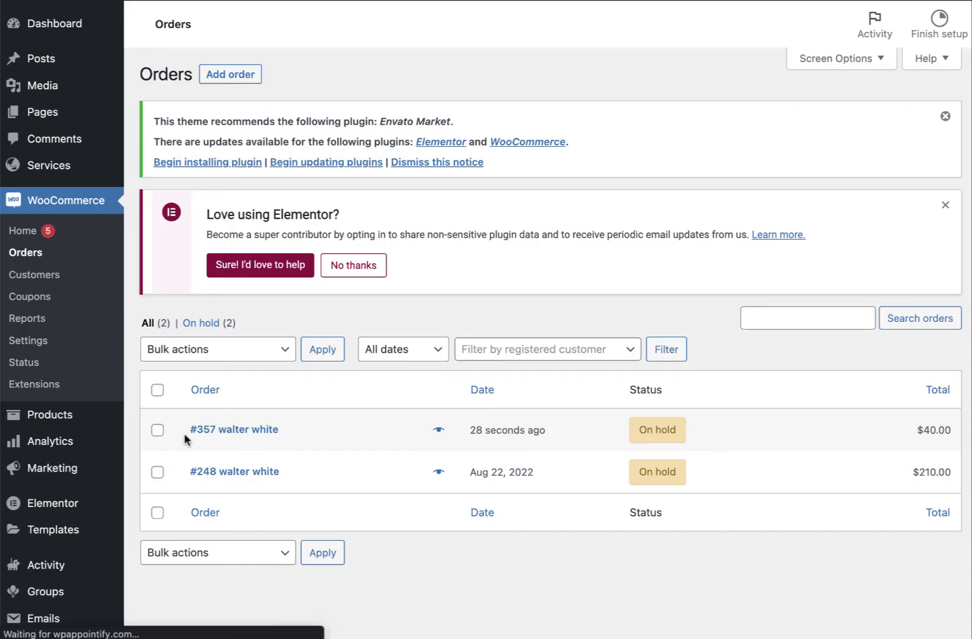
Step: Change WooCommerce order #357's status to Completed using bulk actions
{"action": "left_click", "coordinate": [157, 429]}
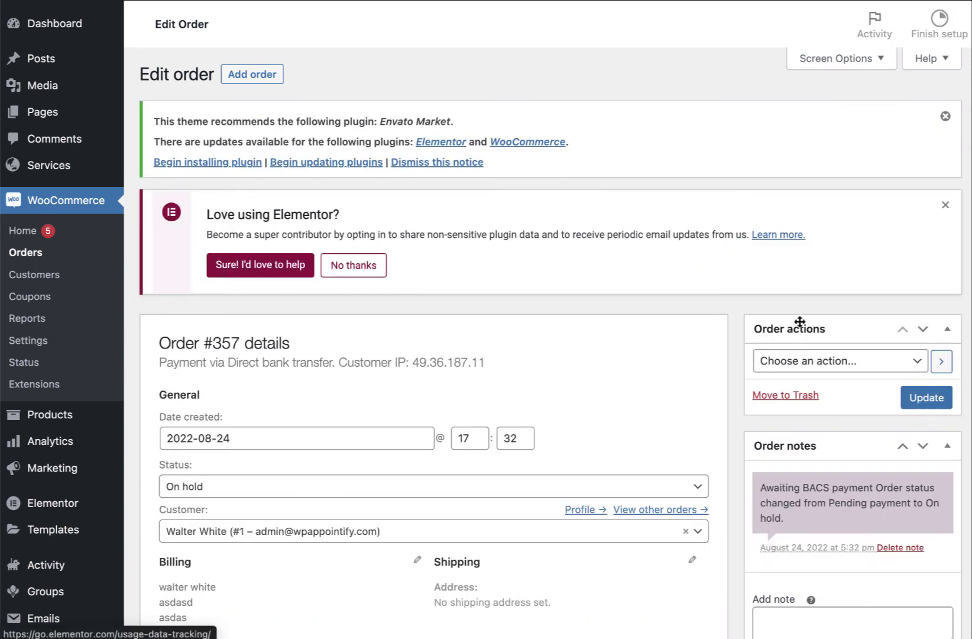
{"action": "left_click", "coordinate": [790, 360]}
{"action": "left_click", "coordinate": [590, 301]}
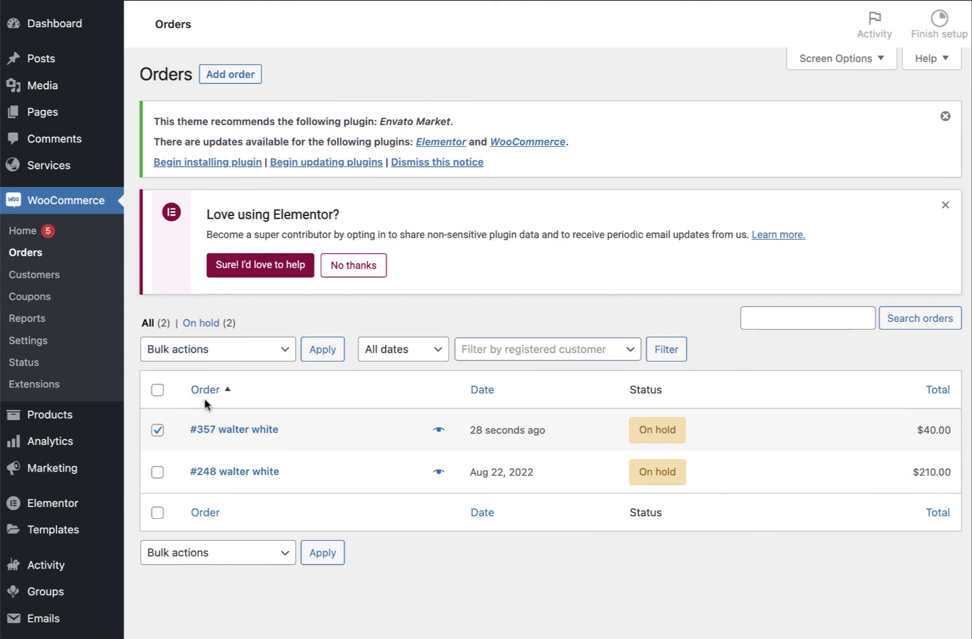
{"action": "left_click", "coordinate": [272, 357]}
{"action": "left_click", "coordinate": [287, 422]}
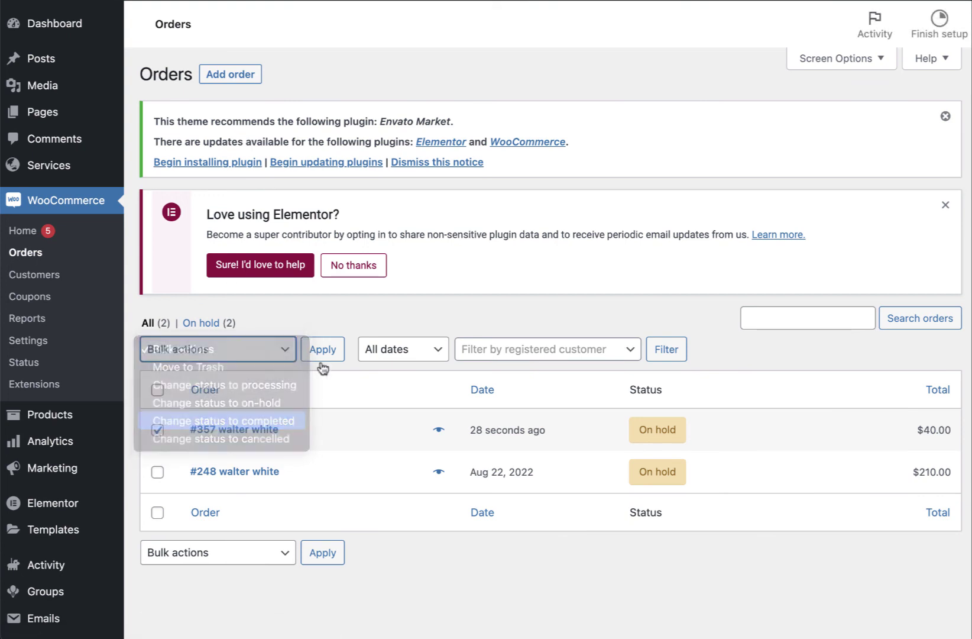
{"action": "left_click", "coordinate": [336, 351]}
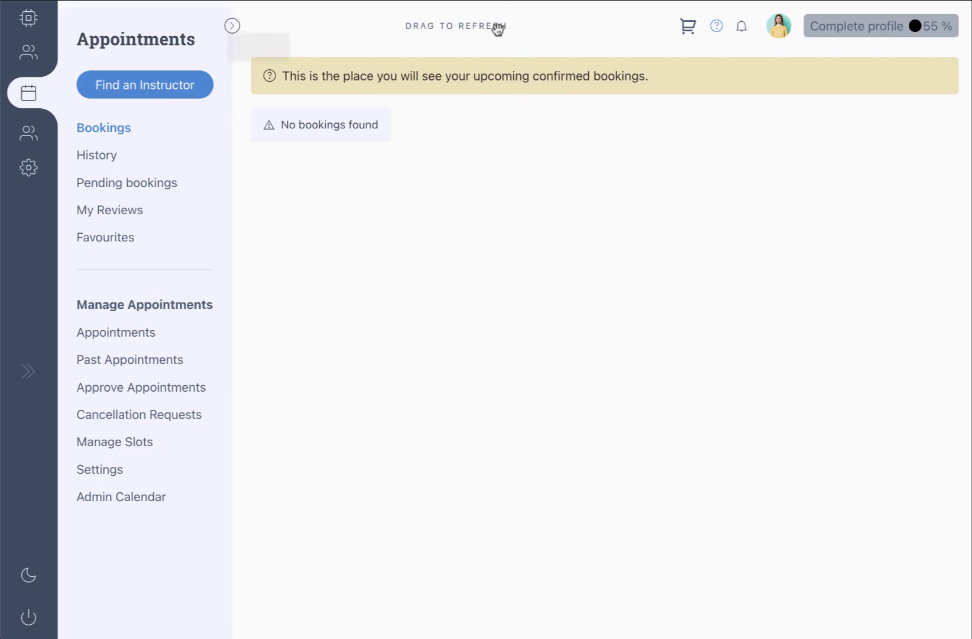
Step: Refresh Bookings and open Appointment 12, reviewing its activity, messages and order 357 details
{"action": "left_click_drag", "start_coordinate": [495, 28], "coordinate": [495, 211]}
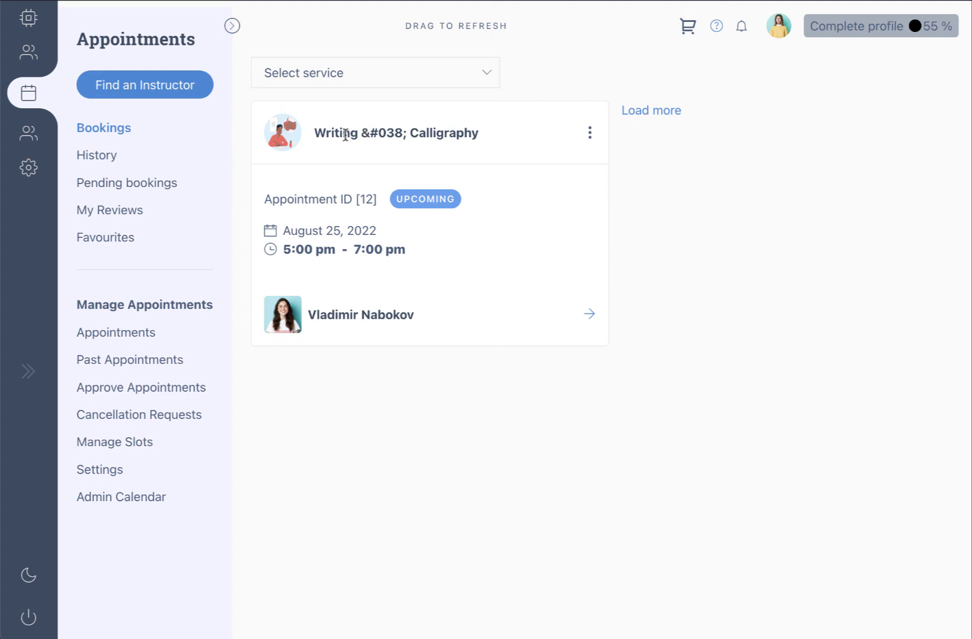
{"action": "left_click_drag", "start_coordinate": [345, 135], "coordinate": [470, 139]}
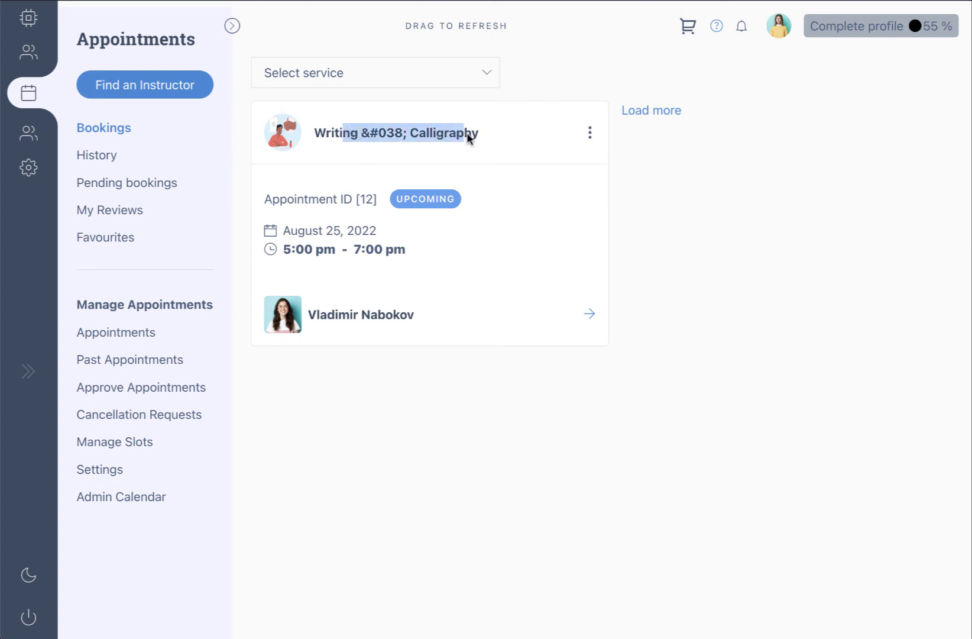
{"action": "left_click", "coordinate": [323, 311]}
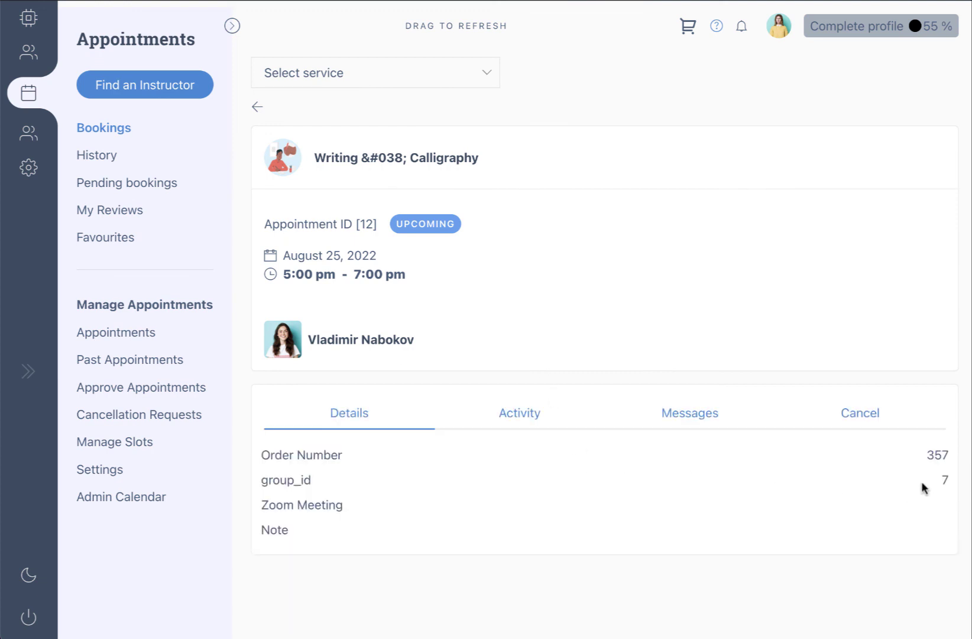
{"action": "left_click", "coordinate": [531, 410]}
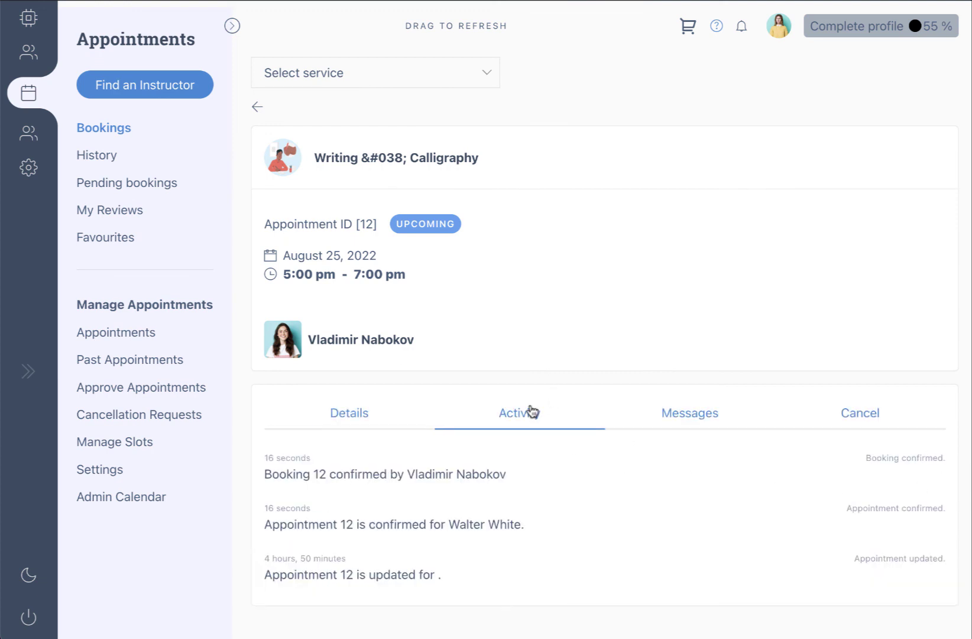
{"action": "left_click", "coordinate": [684, 417]}
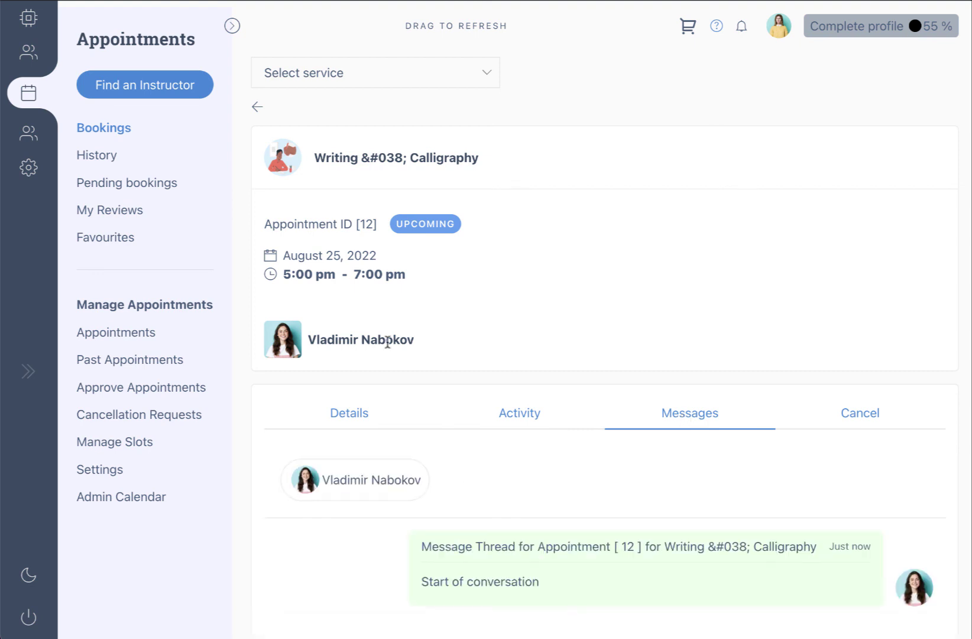
{"action": "left_click", "coordinate": [327, 411]}
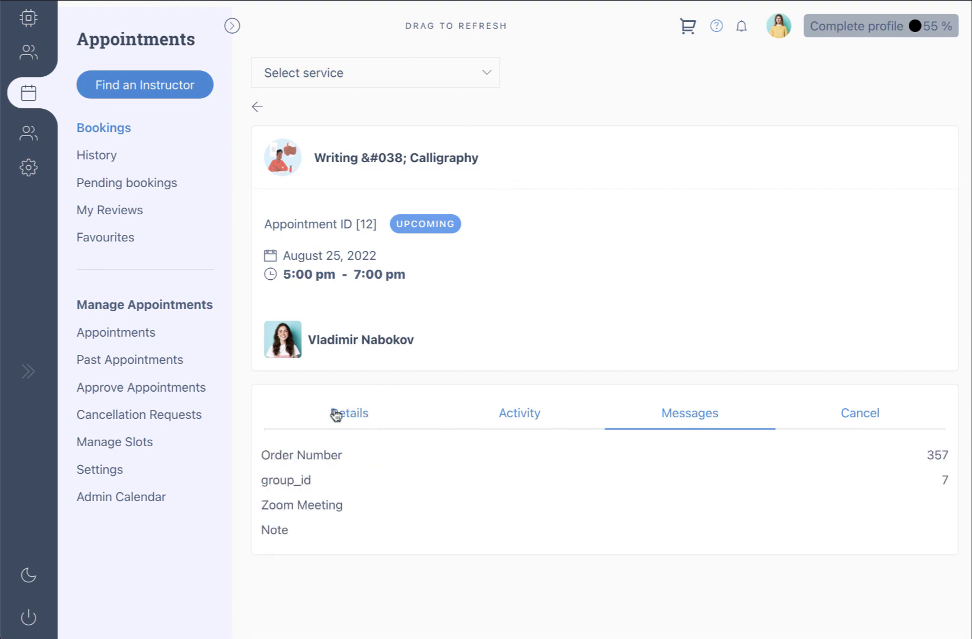